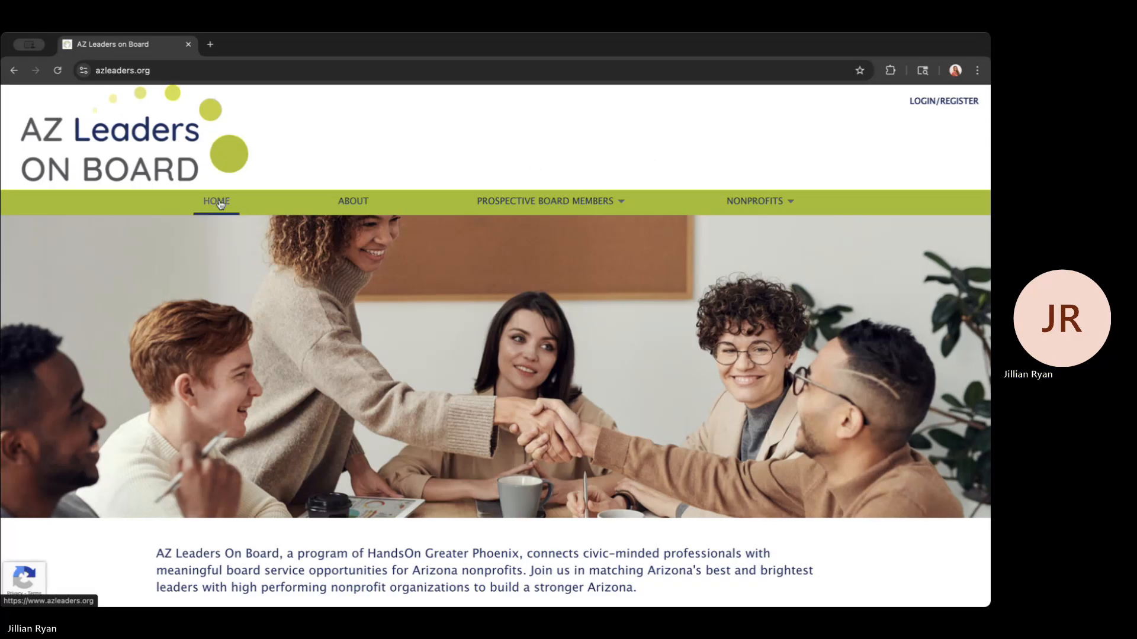
# Step: Review the home page's sections for nonprofits and prospective board members, including the registration and dashboard options
pyautogui.scroll(-6, 295, 413)
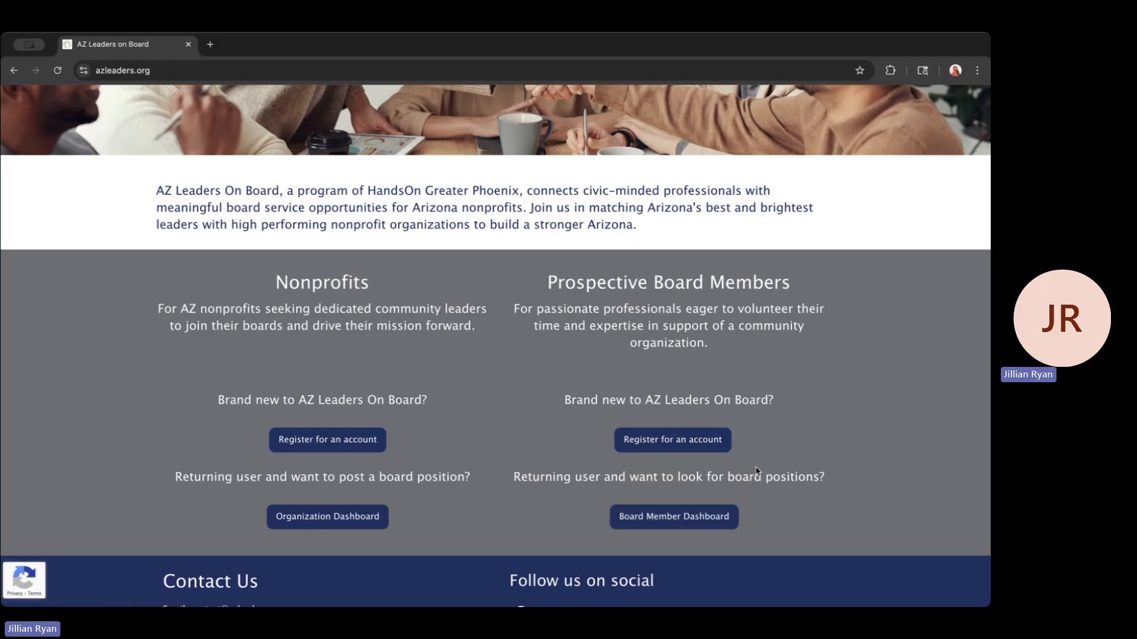
pyautogui.scroll(1, 594, 402)
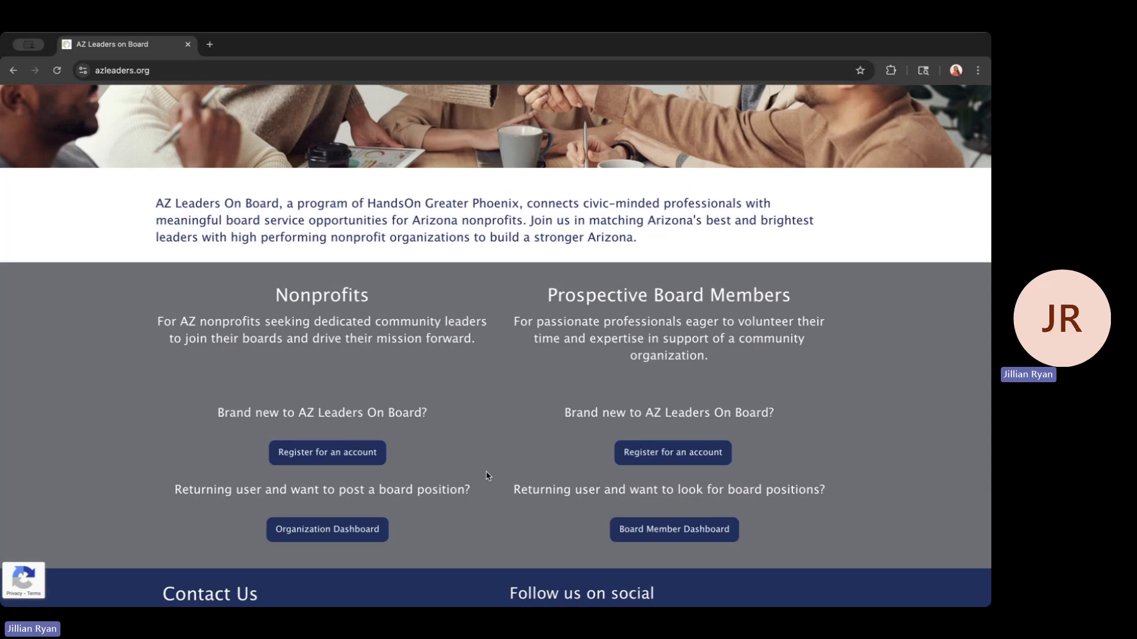
pyautogui.scroll(2, 510, 409)
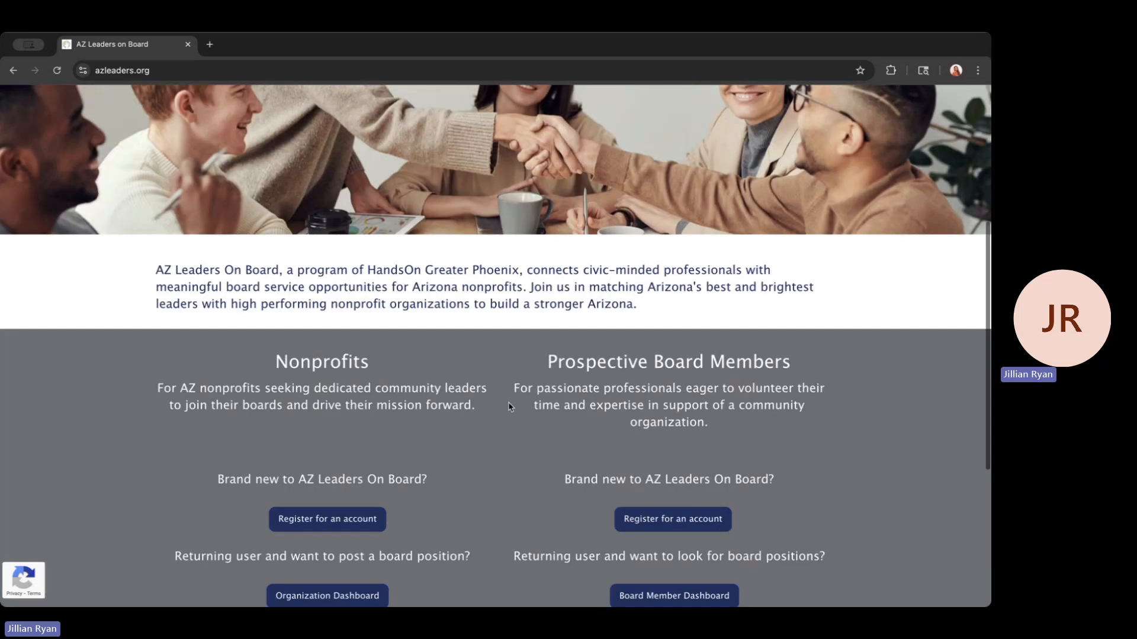
pyautogui.scroll(8, 509, 406)
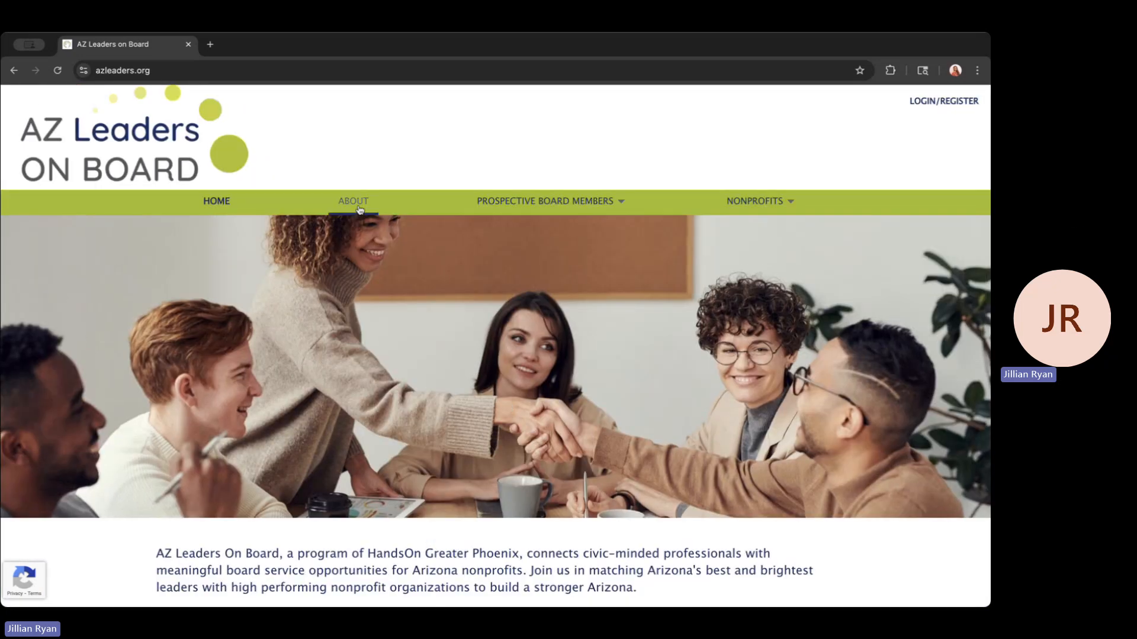
# Step: Open the About page and read through the program description and collaborative partners
pyautogui.click(359, 209)
pyautogui.scroll(-5, 443, 371)
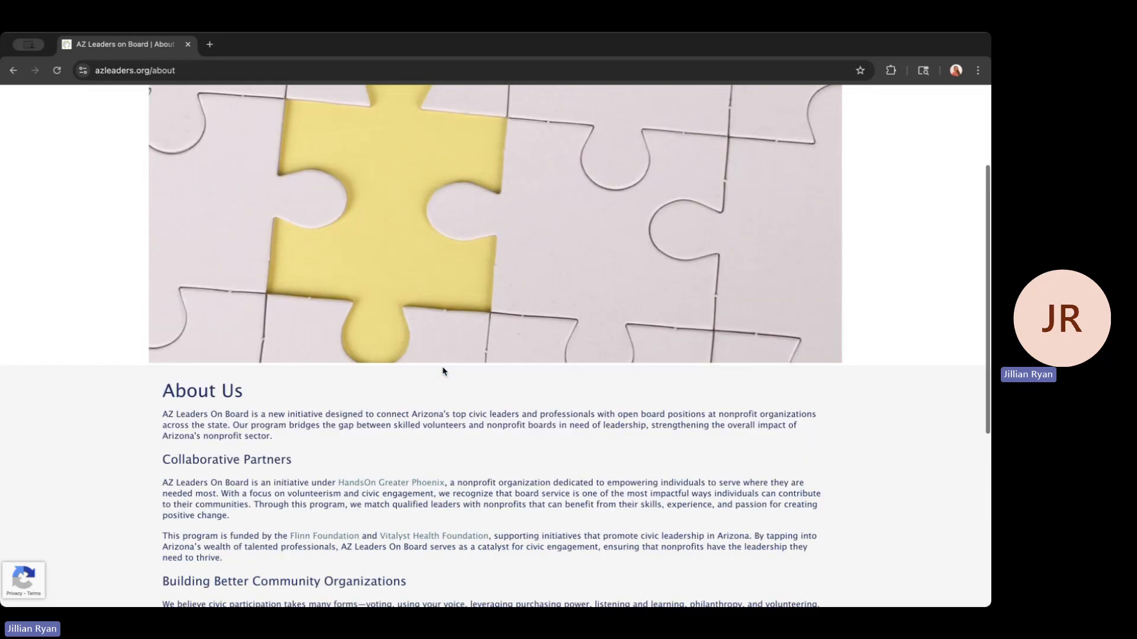
pyautogui.scroll(-5, 444, 371)
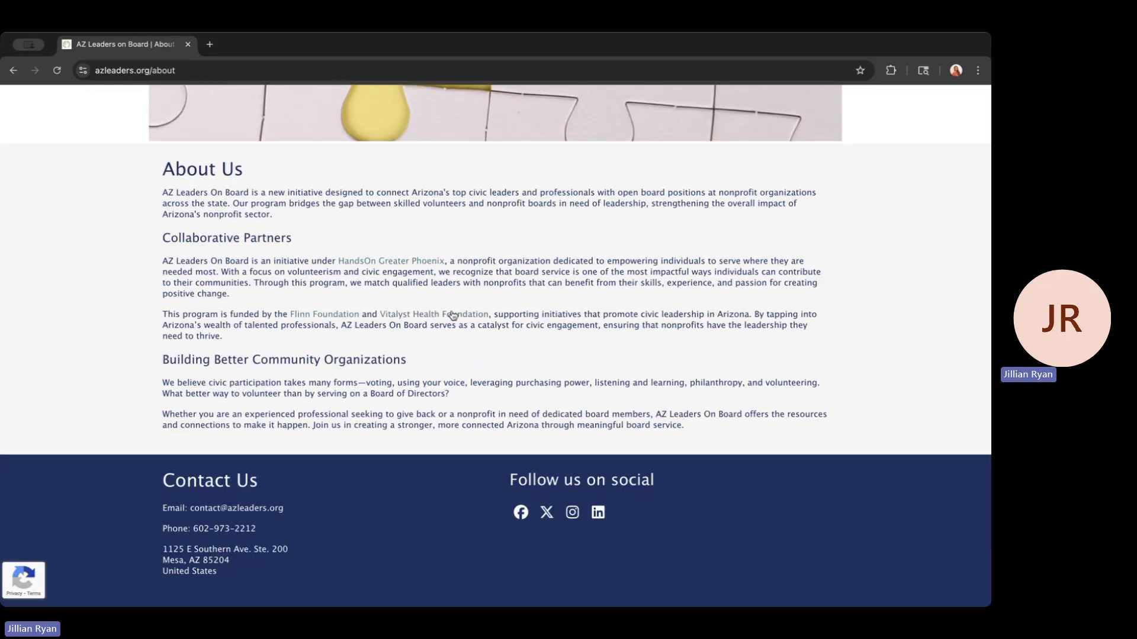
pyautogui.scroll(8, 453, 316)
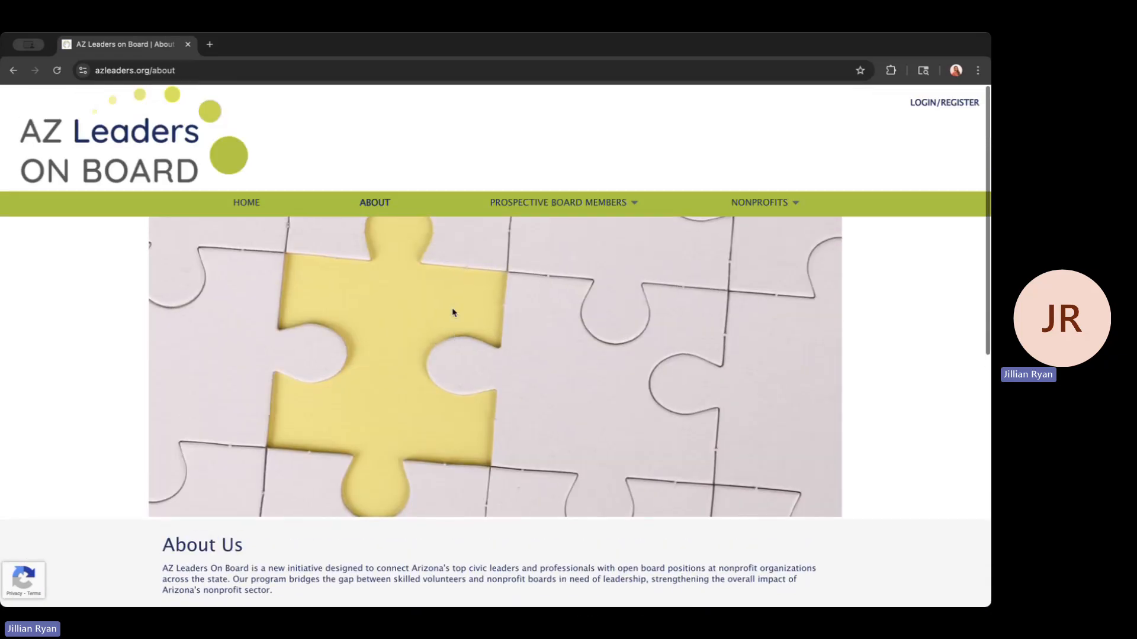
# Step: Open the Board Resources page for prospective board members and look through its trainings, webinars, books and websites
pyautogui.moveTo(606, 213)
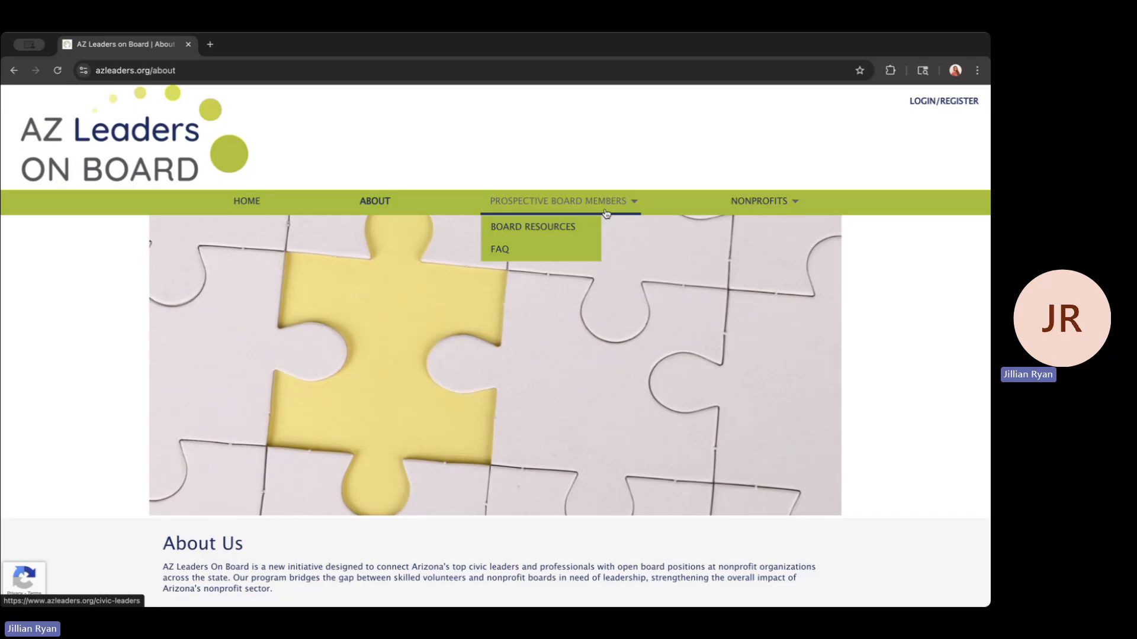
pyautogui.click(540, 232)
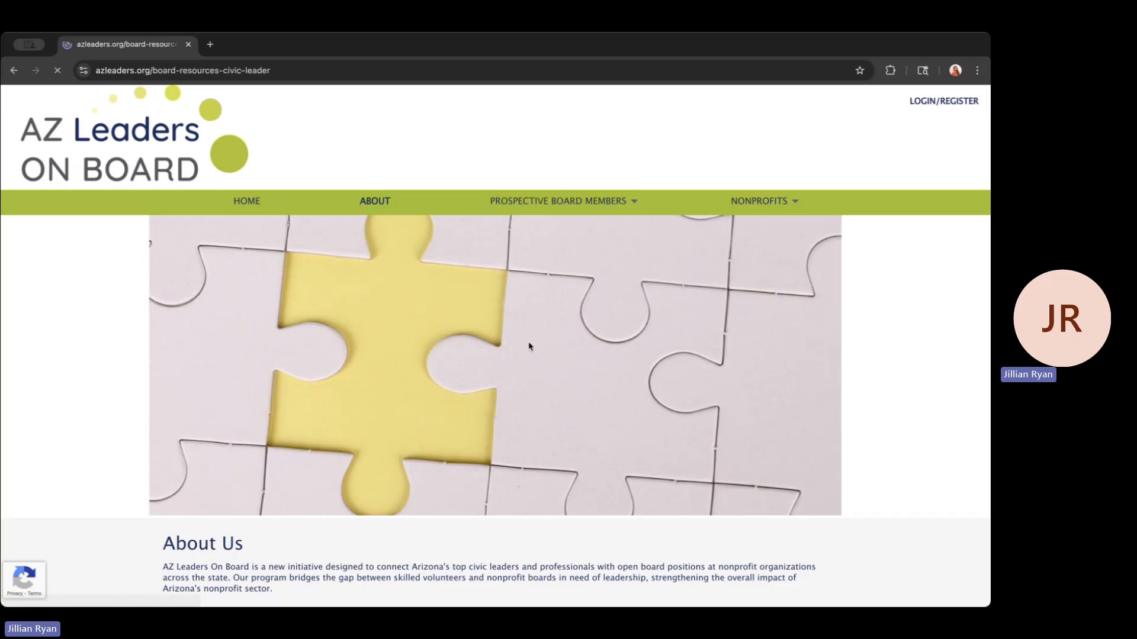
pyautogui.scroll(-4, 521, 375)
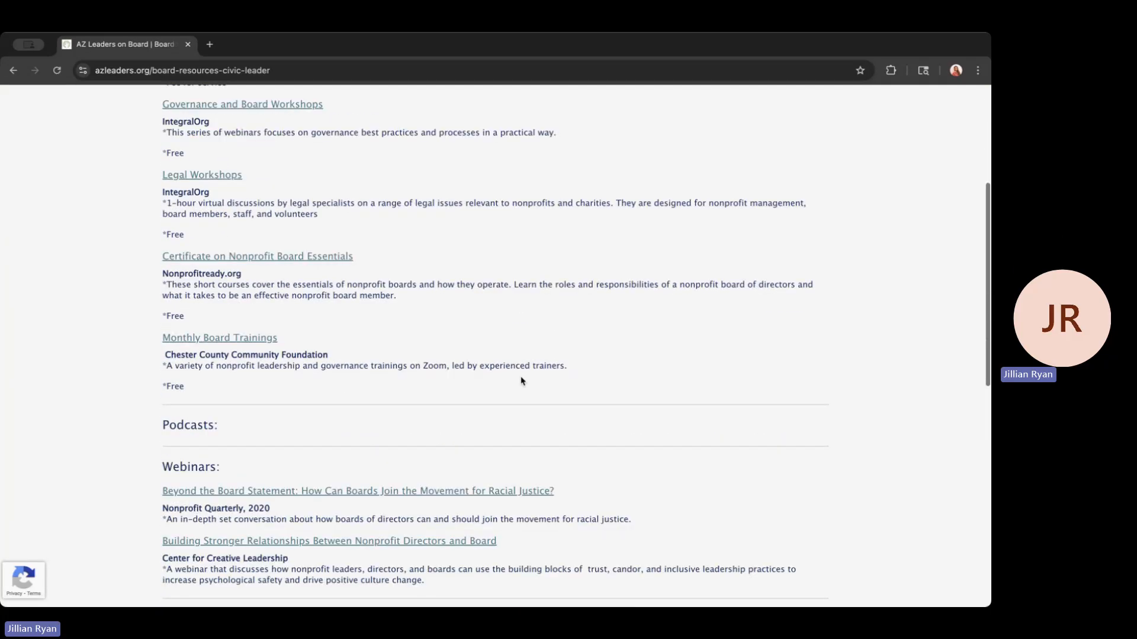
pyautogui.scroll(-4, 521, 381)
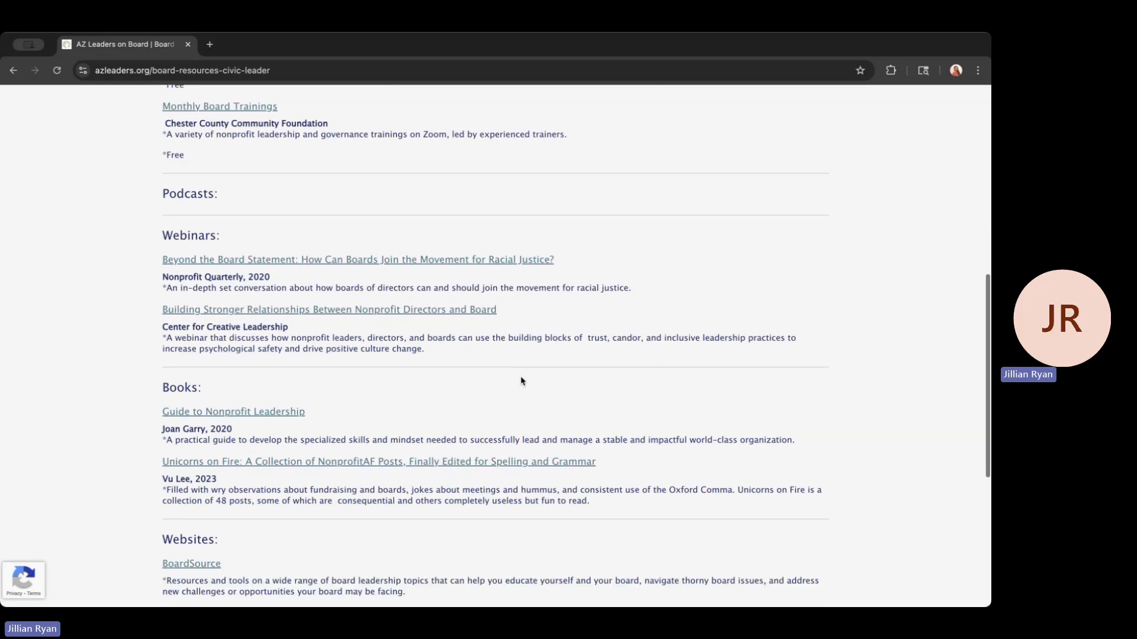
pyautogui.scroll(-3, 521, 381)
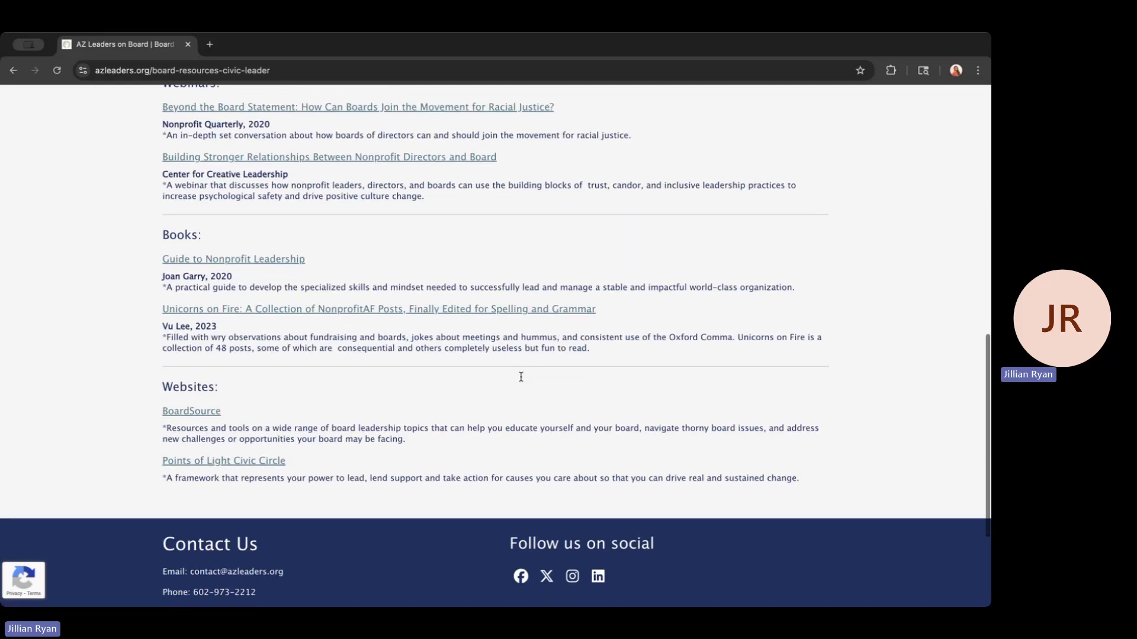
pyautogui.scroll(7, 539, 319)
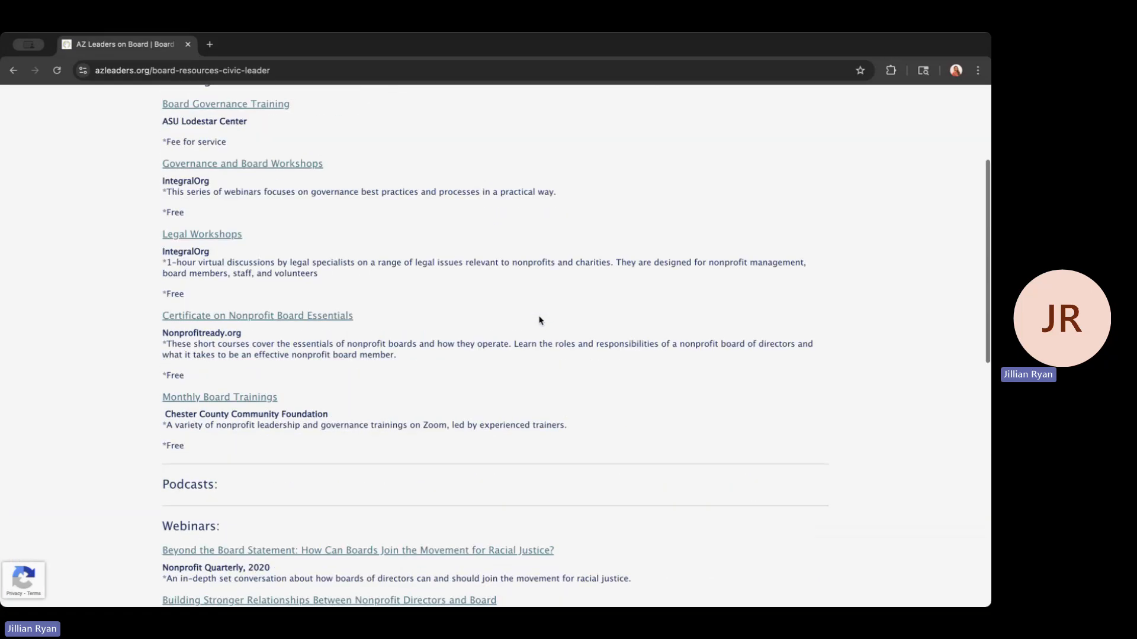
pyautogui.scroll(2, 538, 319)
# Step: Open the FAQ page with the how-to guides for prospective board members
pyautogui.moveTo(608, 149)
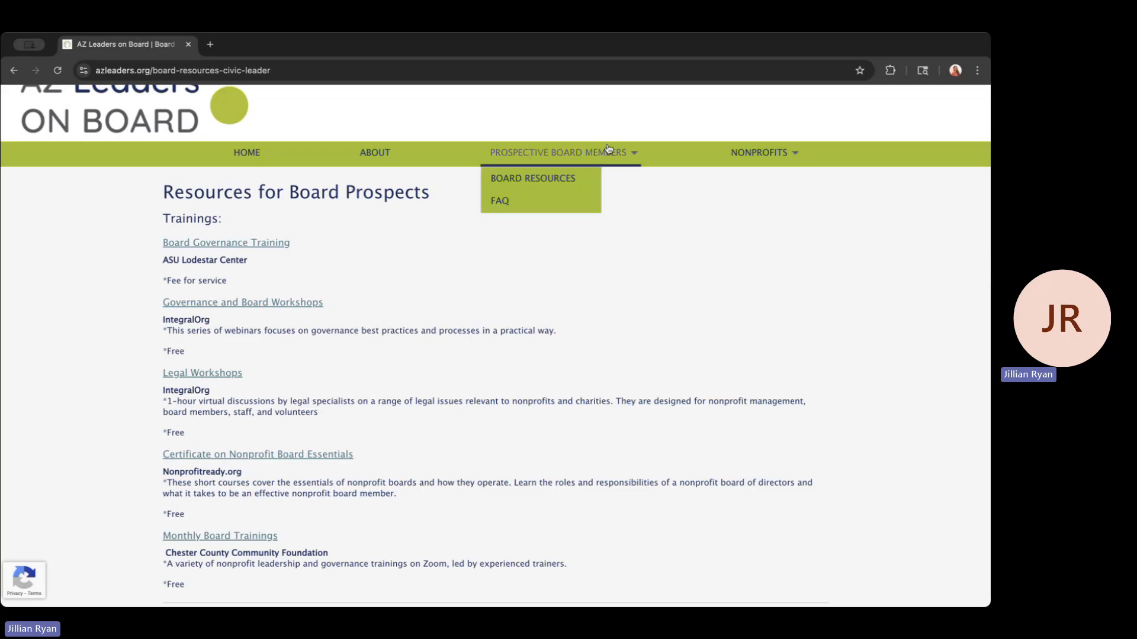
pyautogui.click(546, 200)
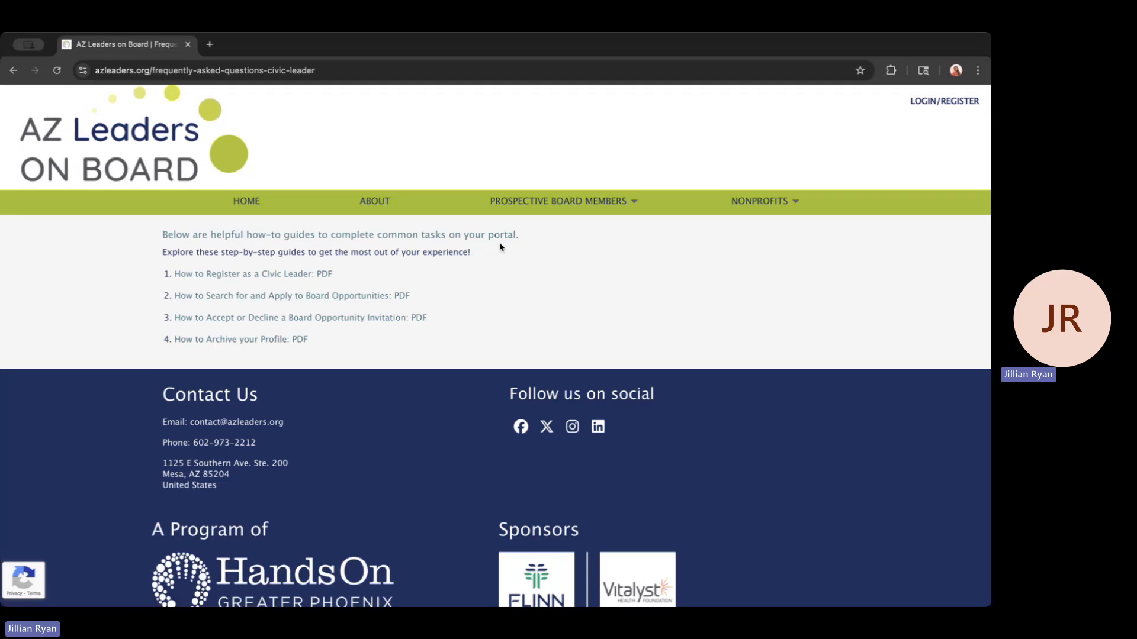
# Step: Return to the home page and open the Profile Registration form for people who are not yet members
pyautogui.click(248, 204)
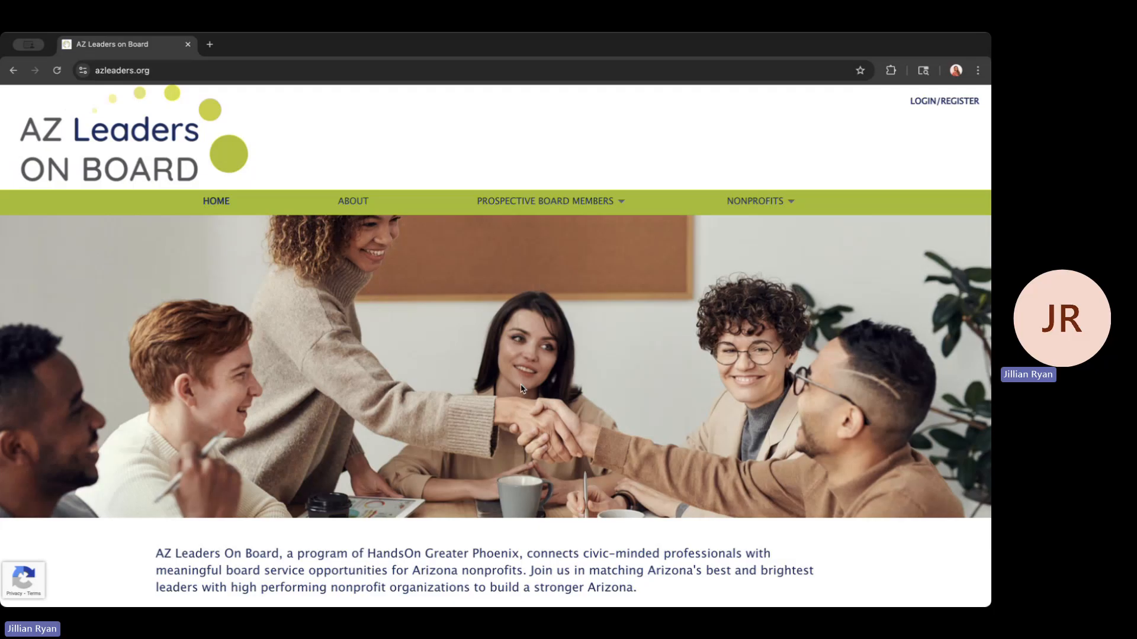
pyautogui.scroll(-7, 522, 388)
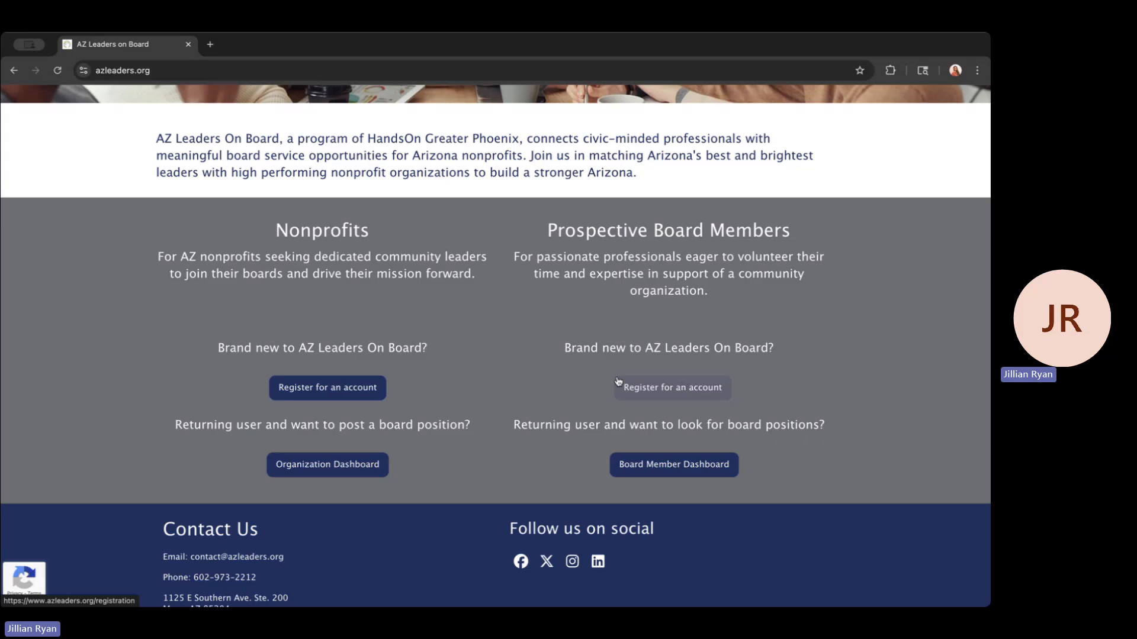
pyautogui.scroll(7, 677, 401)
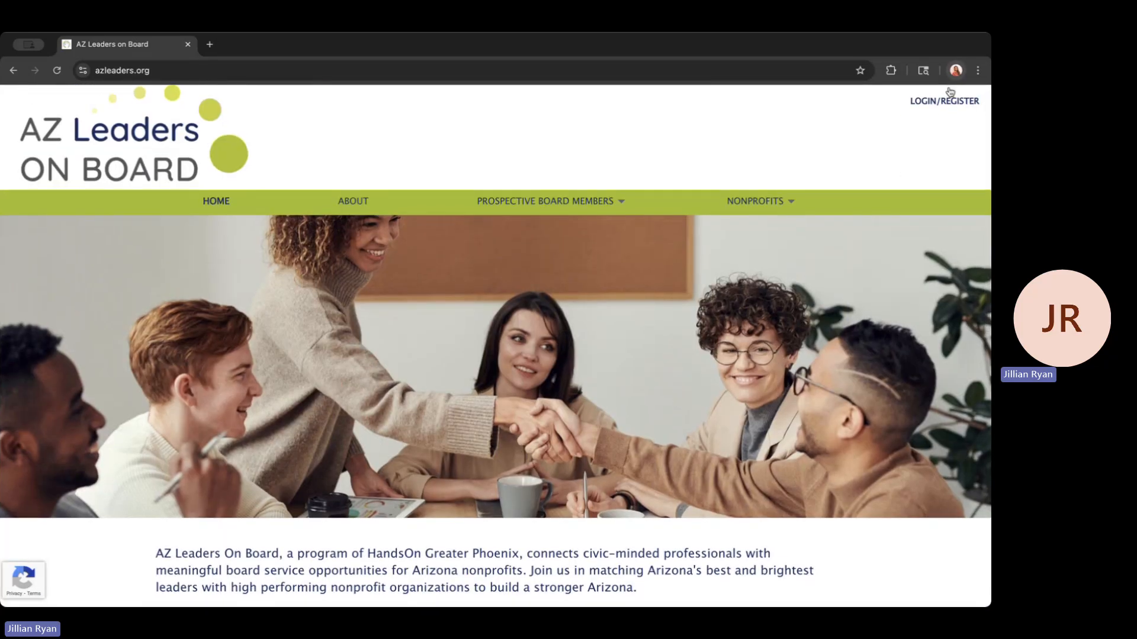
pyautogui.click(945, 102)
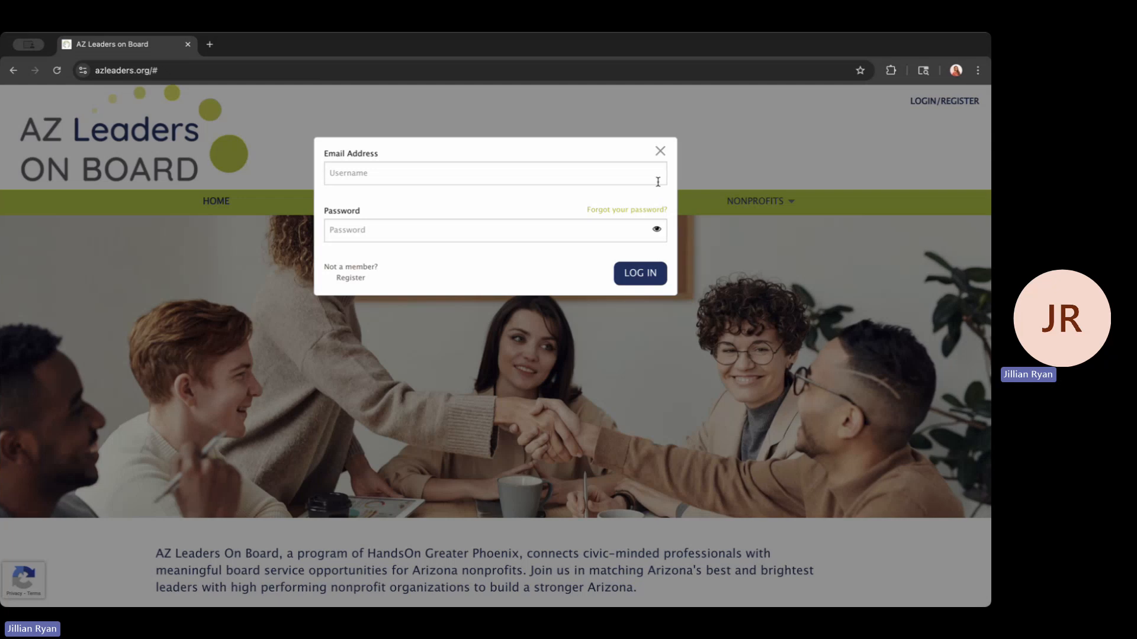
pyautogui.click(351, 276)
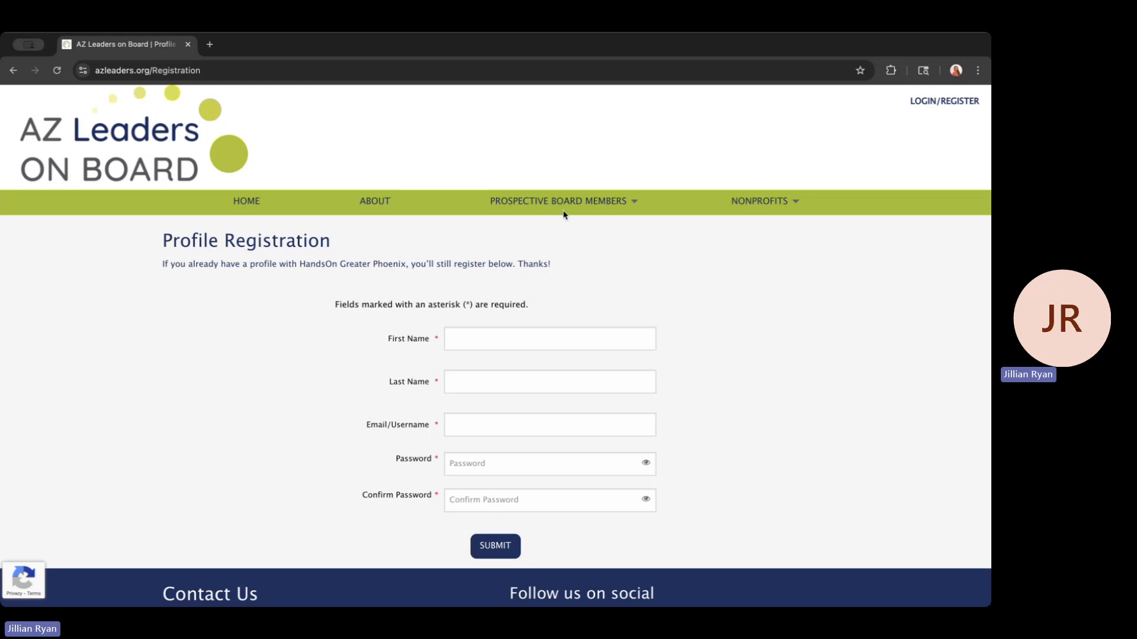
# Step: Log in to the existing board member account with its email address and password
pyautogui.moveTo(780, 201)
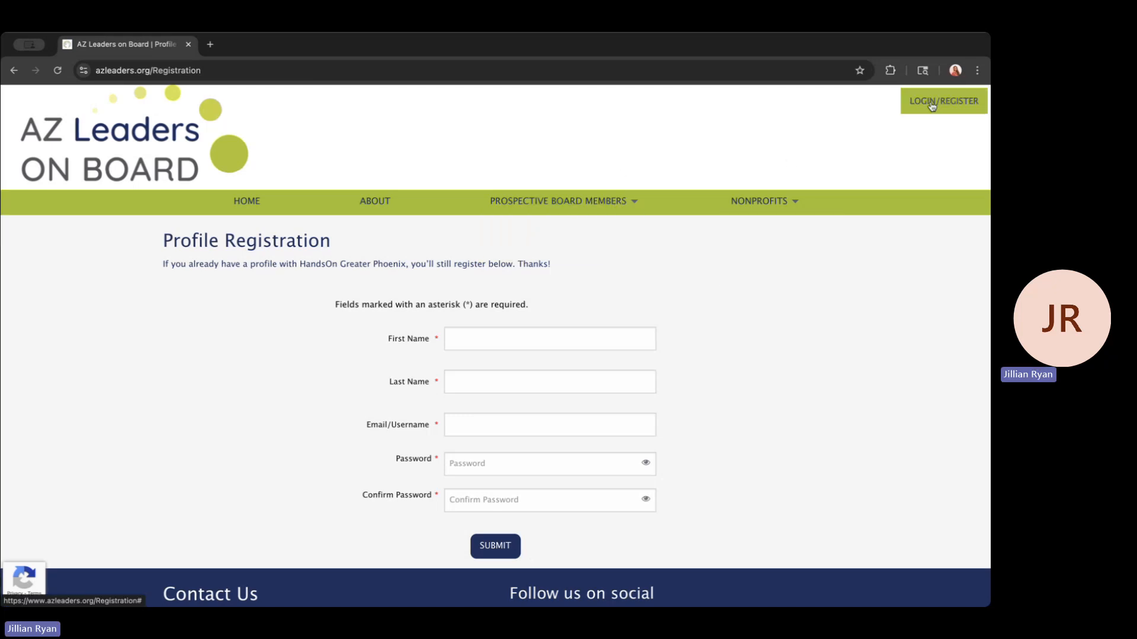
pyautogui.moveTo(632, 200)
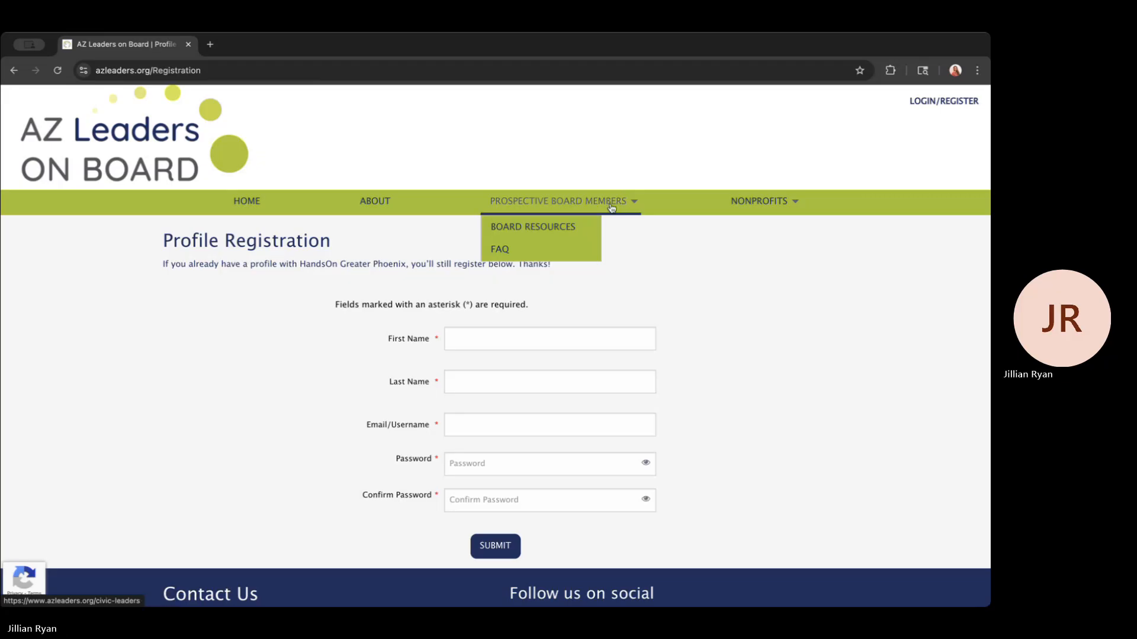
pyautogui.click(927, 104)
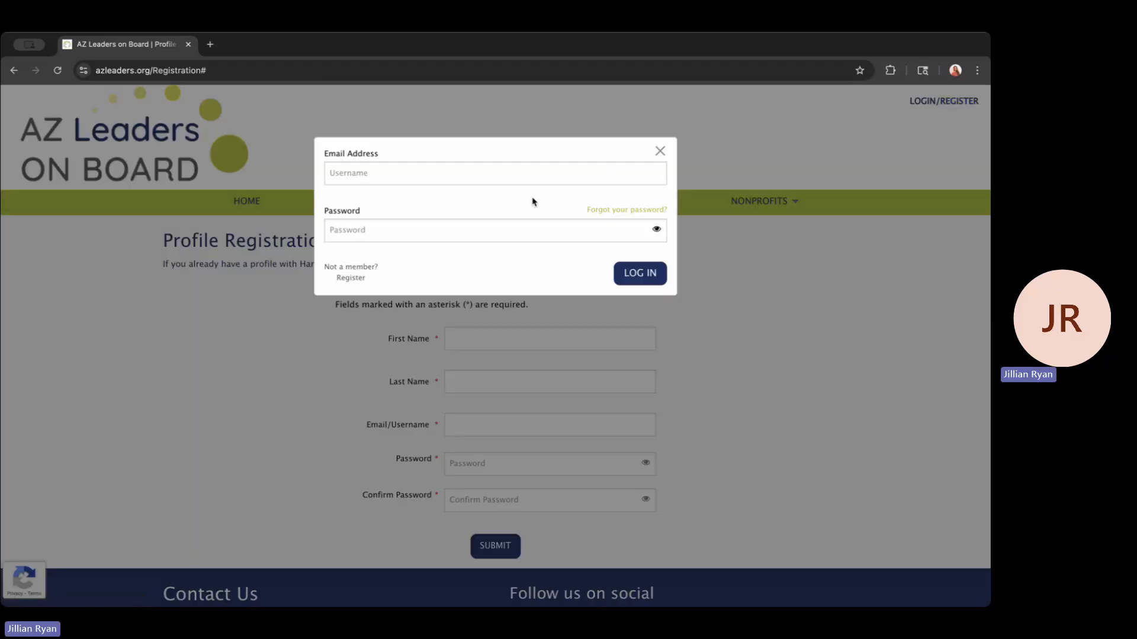
pyautogui.click(523, 175)
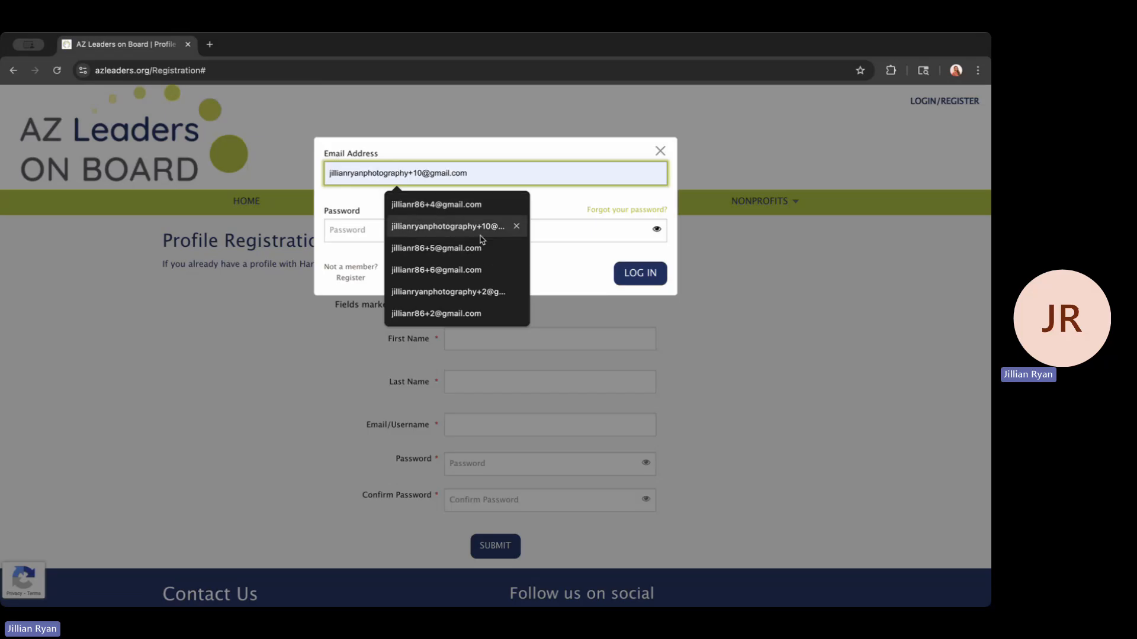
pyautogui.click(453, 205)
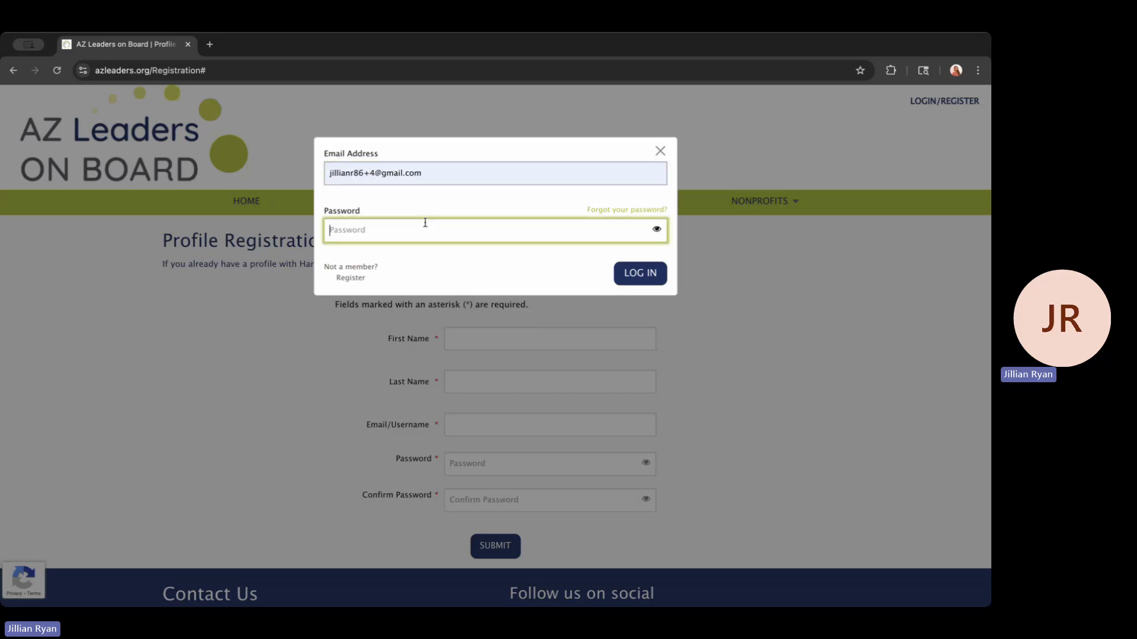
pyautogui.write('••••••••')
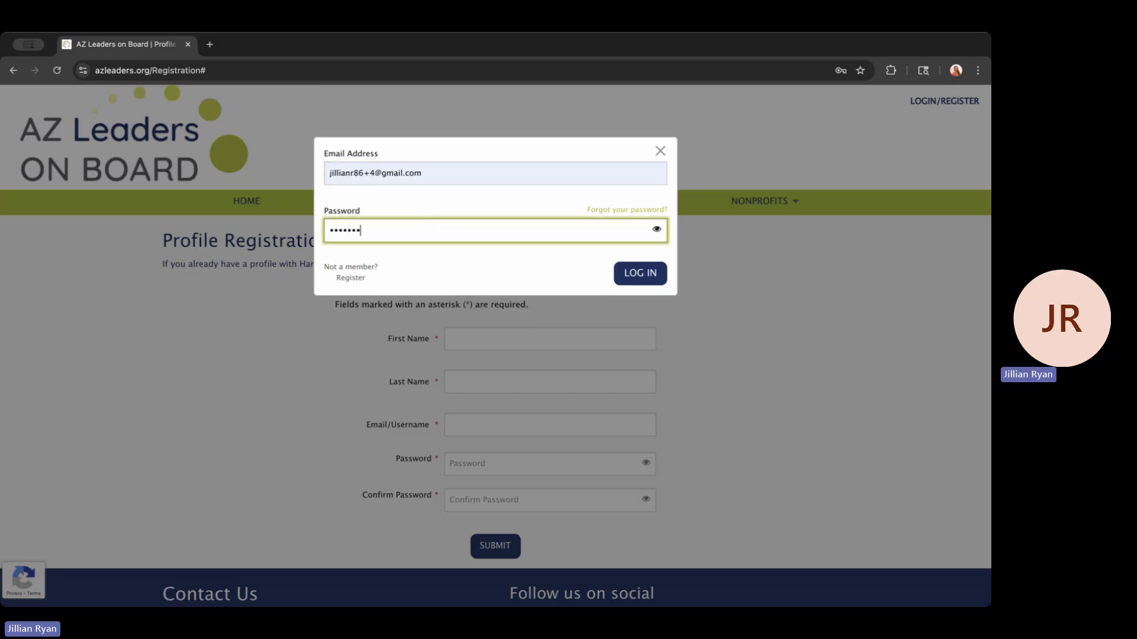
pyautogui.click(644, 276)
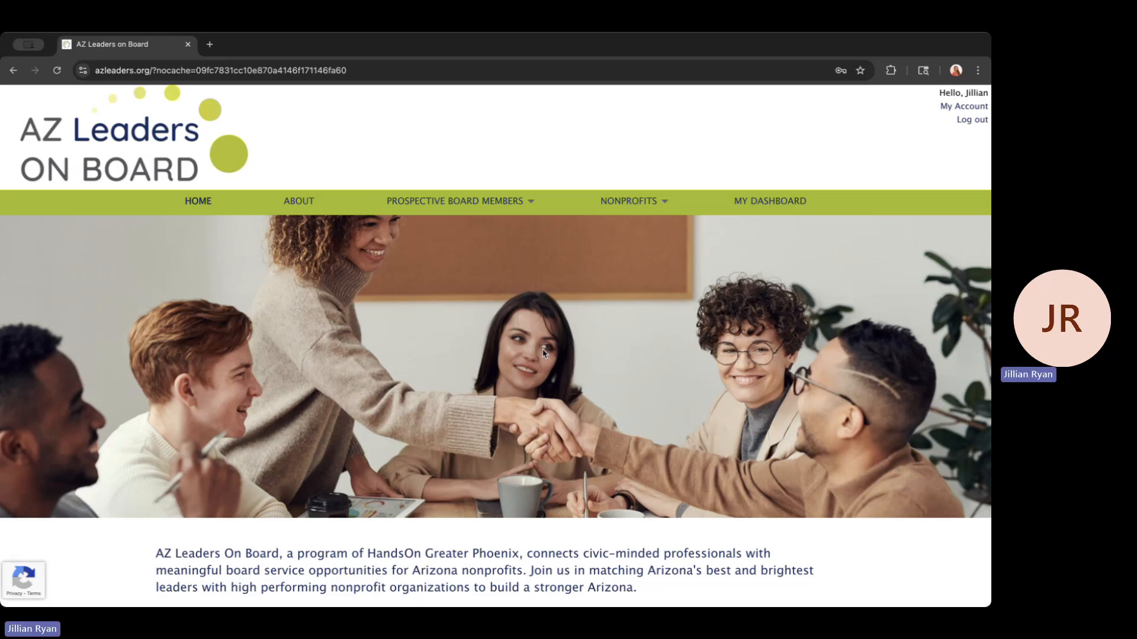
# Step: Open the member's own dashboard and bring up the profile form for updating
pyautogui.click(751, 204)
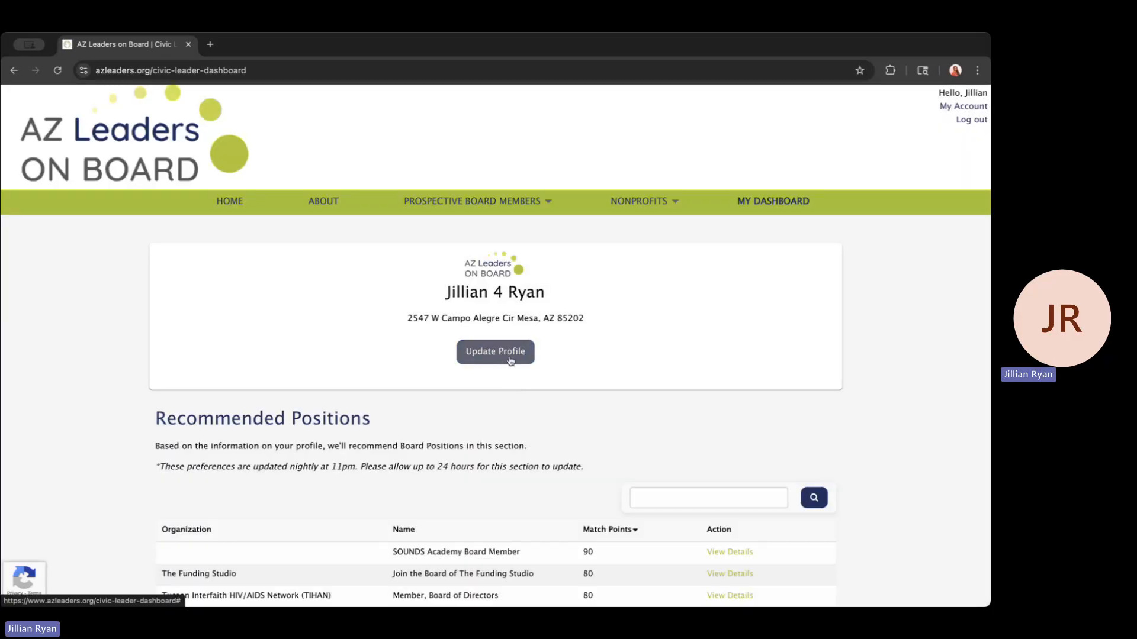
pyautogui.click(504, 362)
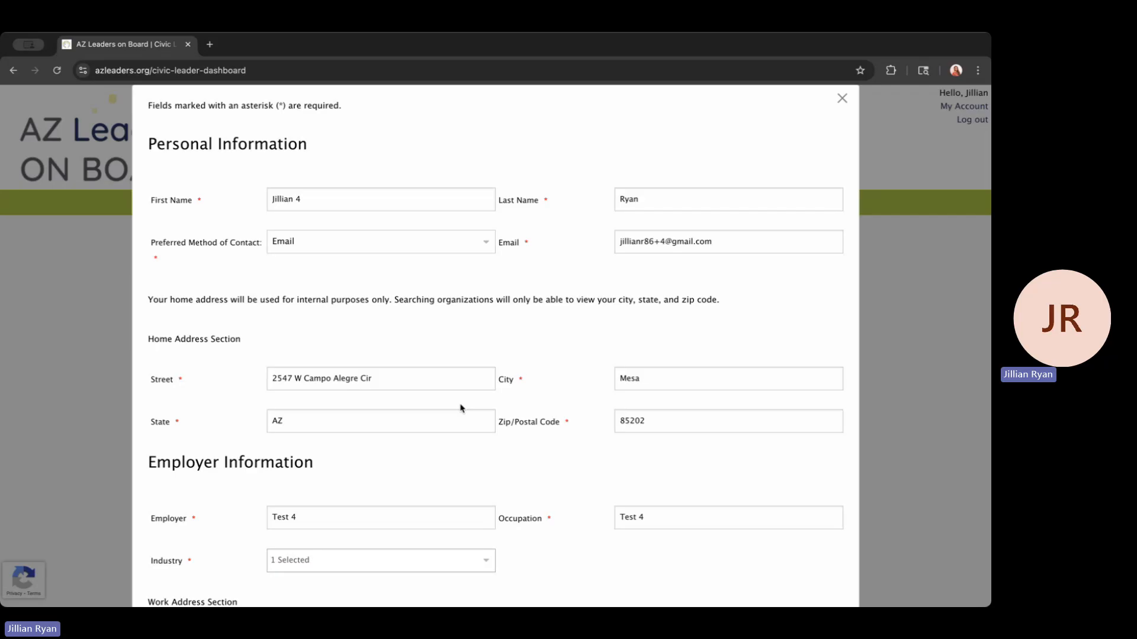
# Step: Review the profile form's home address privacy note and its personal, employer and work address fields
pyautogui.scroll(-3, 461, 408)
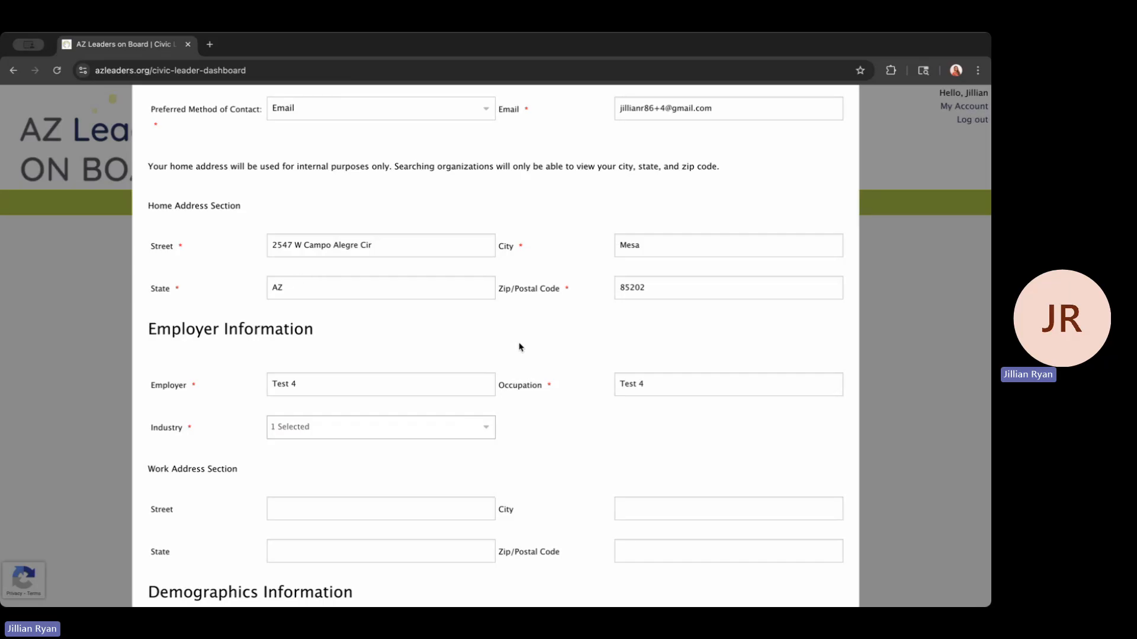
pyautogui.moveTo(180, 167); pyautogui.dragTo(356, 164)
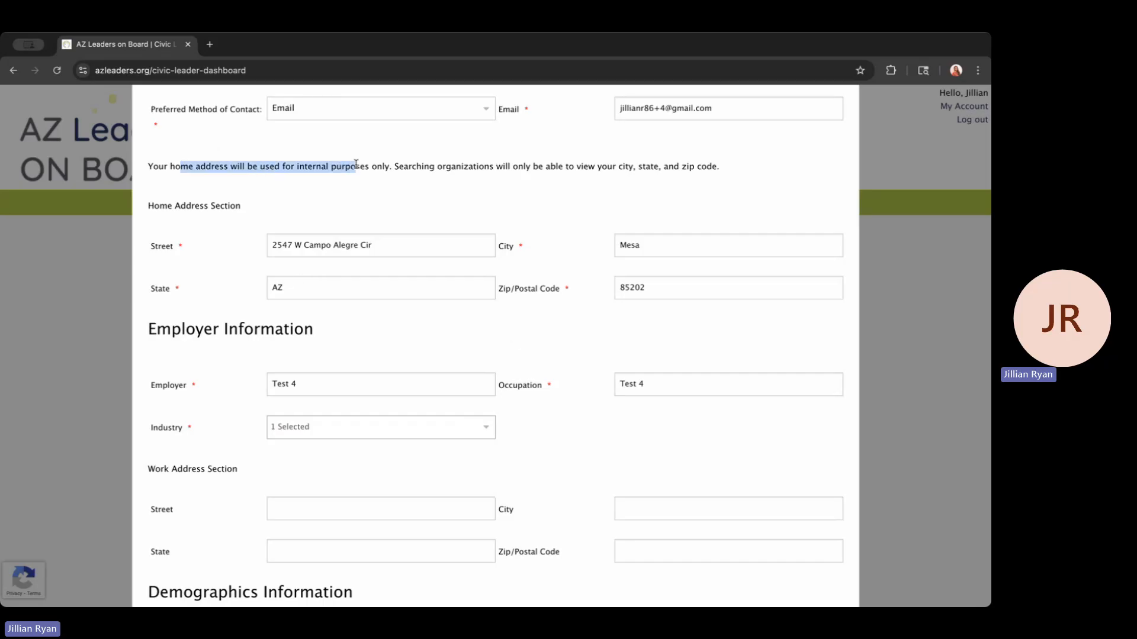
pyautogui.click(356, 165)
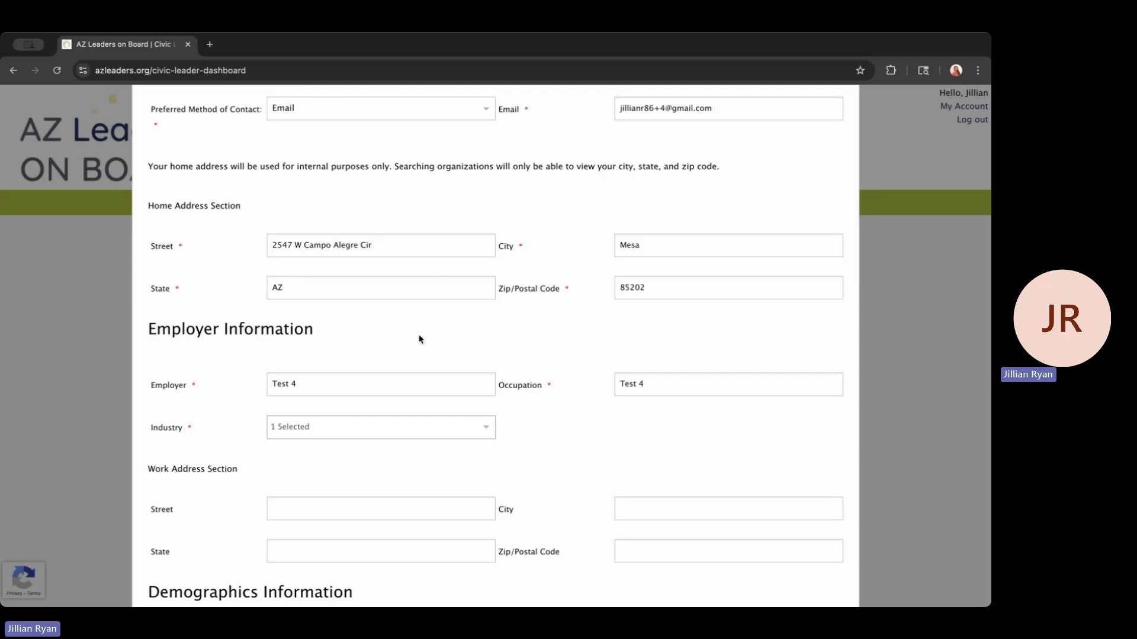
pyautogui.scroll(-3, 419, 339)
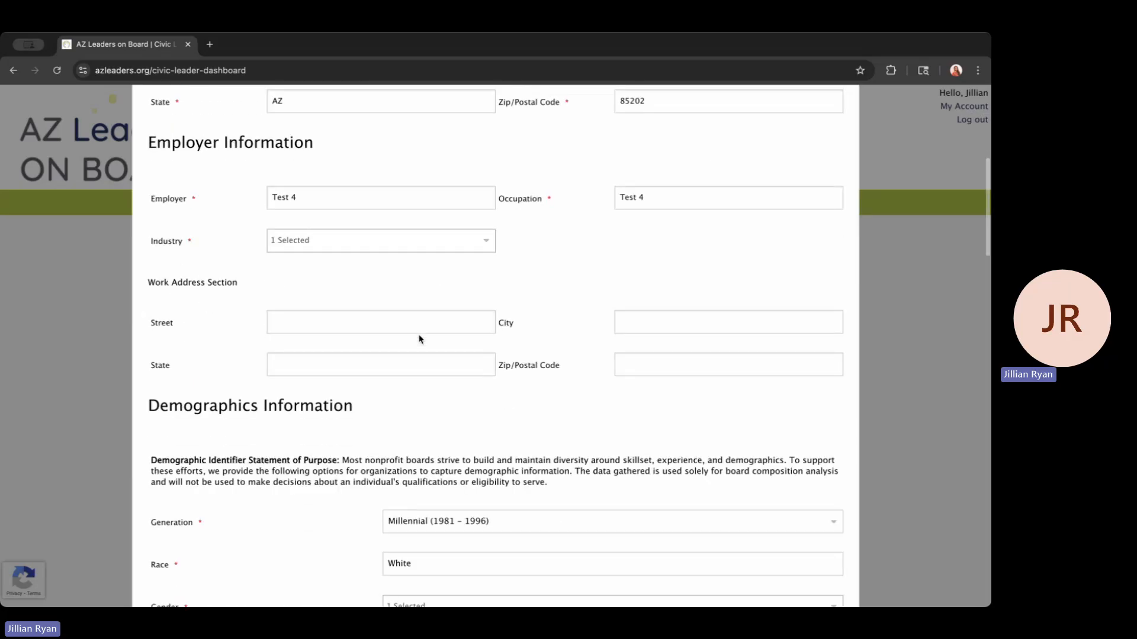
# Step: Open the Industry choices under Employer Information and look through the available options
pyautogui.click(489, 239)
pyautogui.scroll(-3, 426, 358)
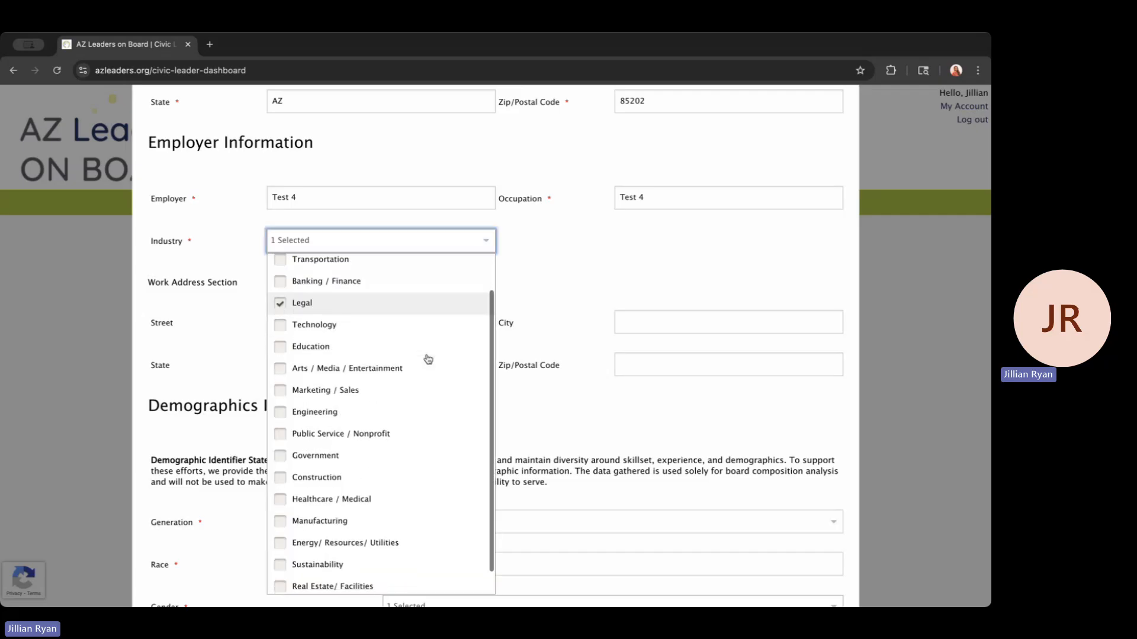
pyautogui.scroll(2, 431, 365)
pyautogui.scroll(-2, 379, 474)
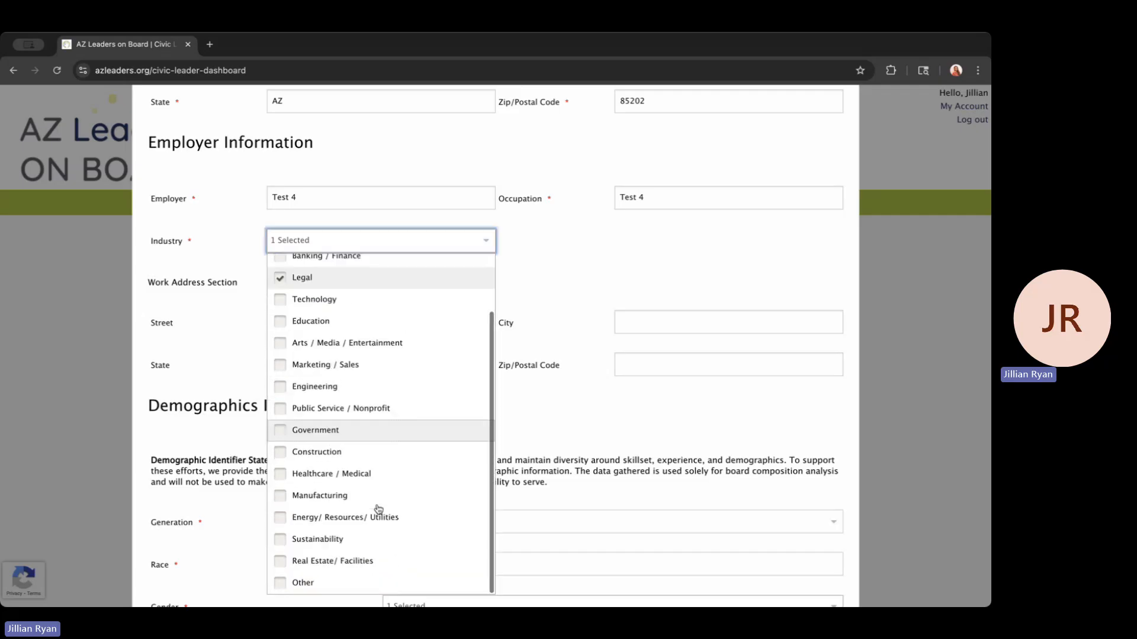
# Step: Close the Industry choices and read the Demographic Identifier Statement of Purpose with the fields under Demographics Information
pyautogui.click(596, 259)
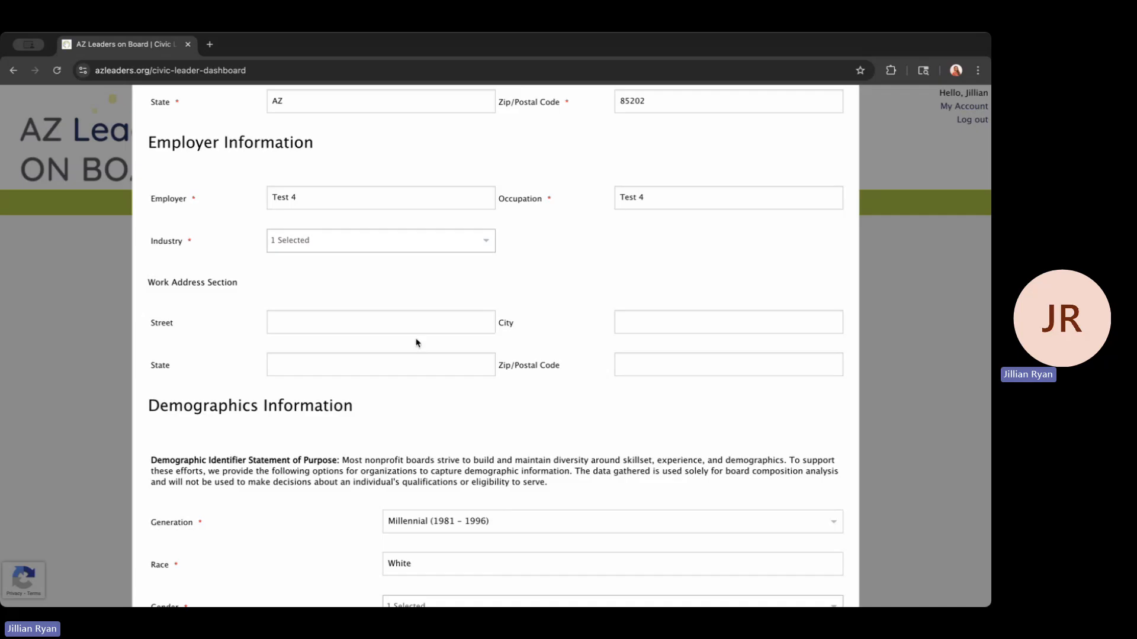
pyautogui.scroll(-2, 416, 340)
pyautogui.scroll(1, 415, 338)
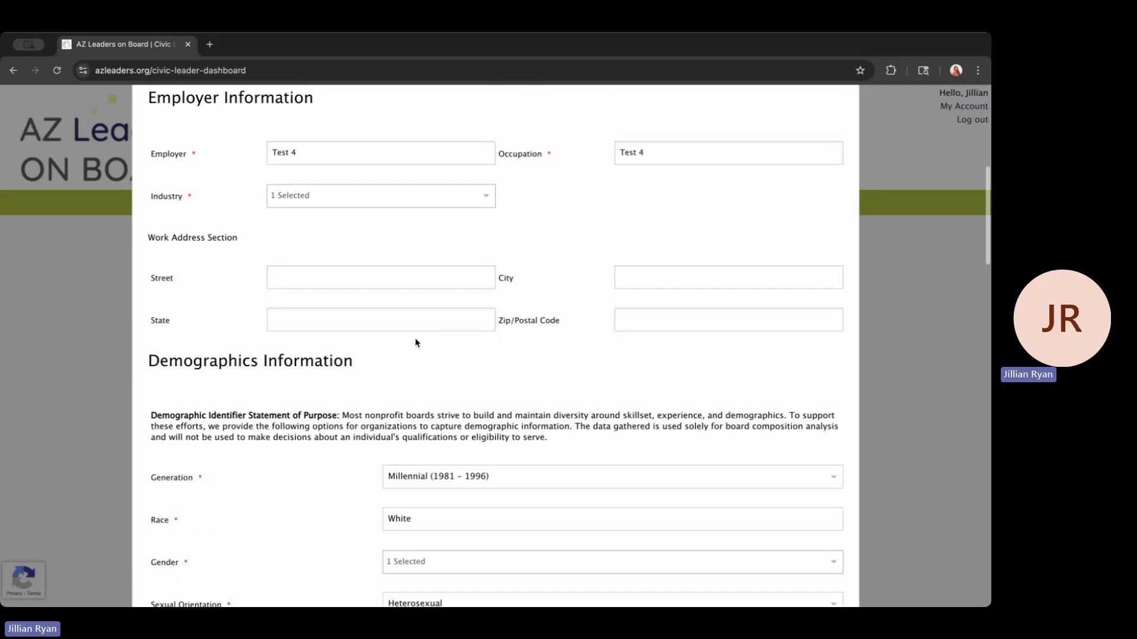
pyautogui.scroll(-3, 384, 348)
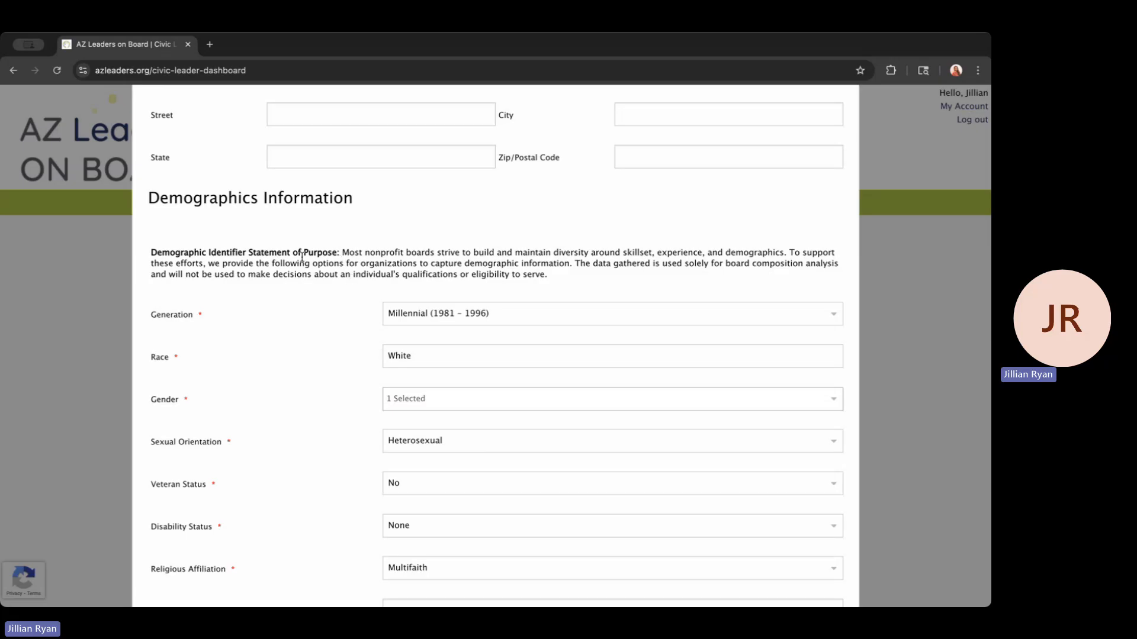
pyautogui.moveTo(249, 253); pyautogui.dragTo(371, 273)
pyautogui.click(371, 273)
pyautogui.scroll(-3, 435, 367)
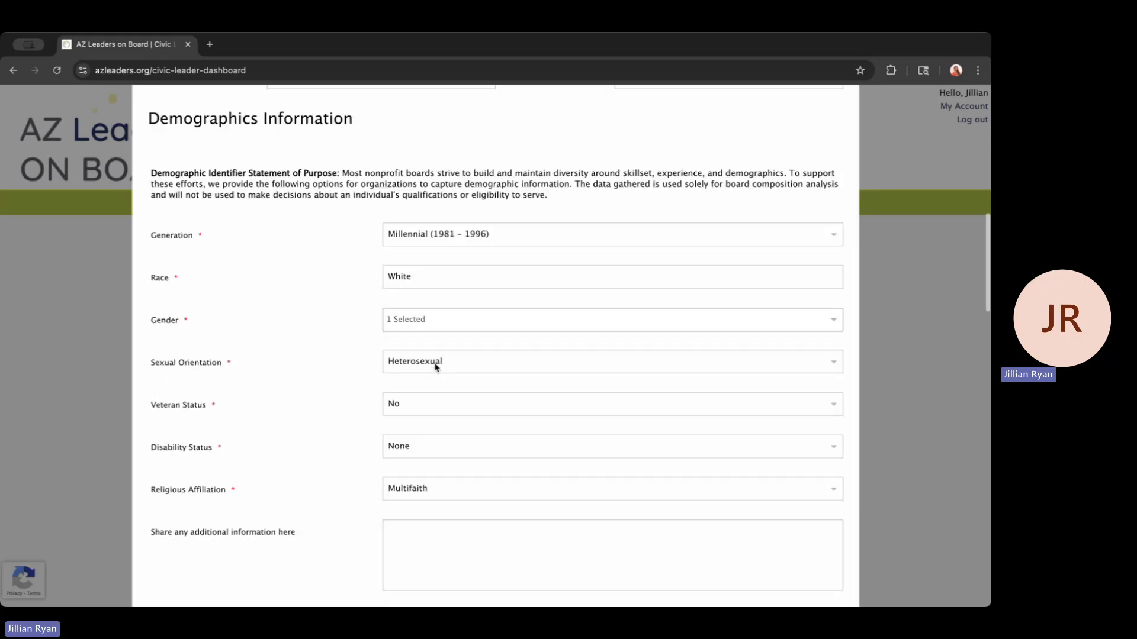
pyautogui.scroll(-2, 436, 367)
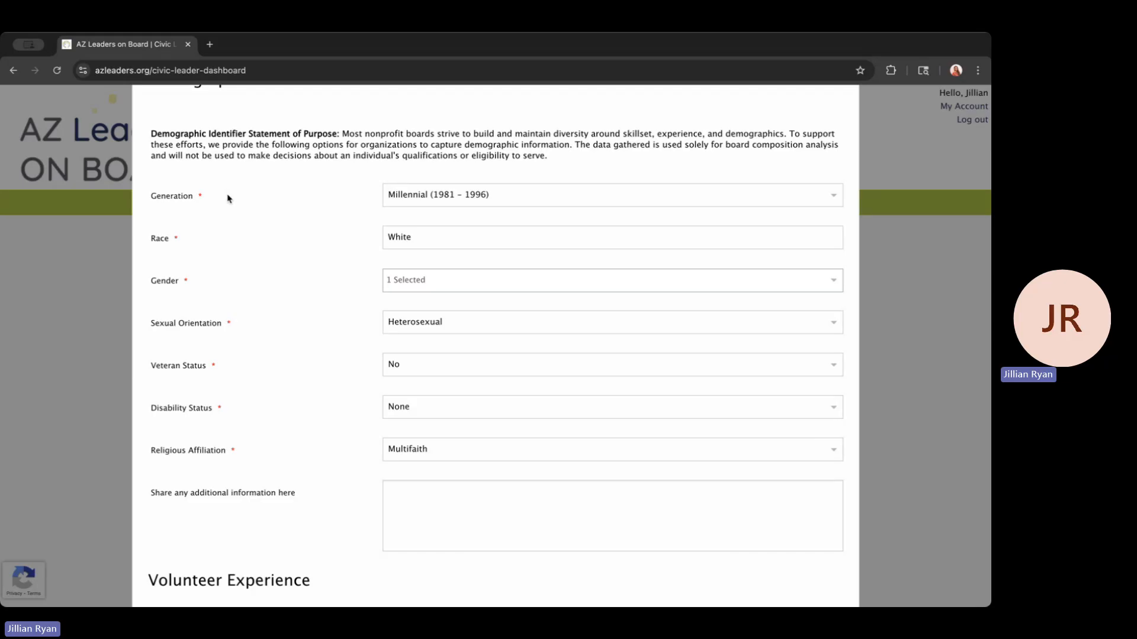
# Step: Try Prefer Not to Answer and No Preference for Generation, and set it back to Millennial (1981 - 1996)
pyautogui.click(553, 202)
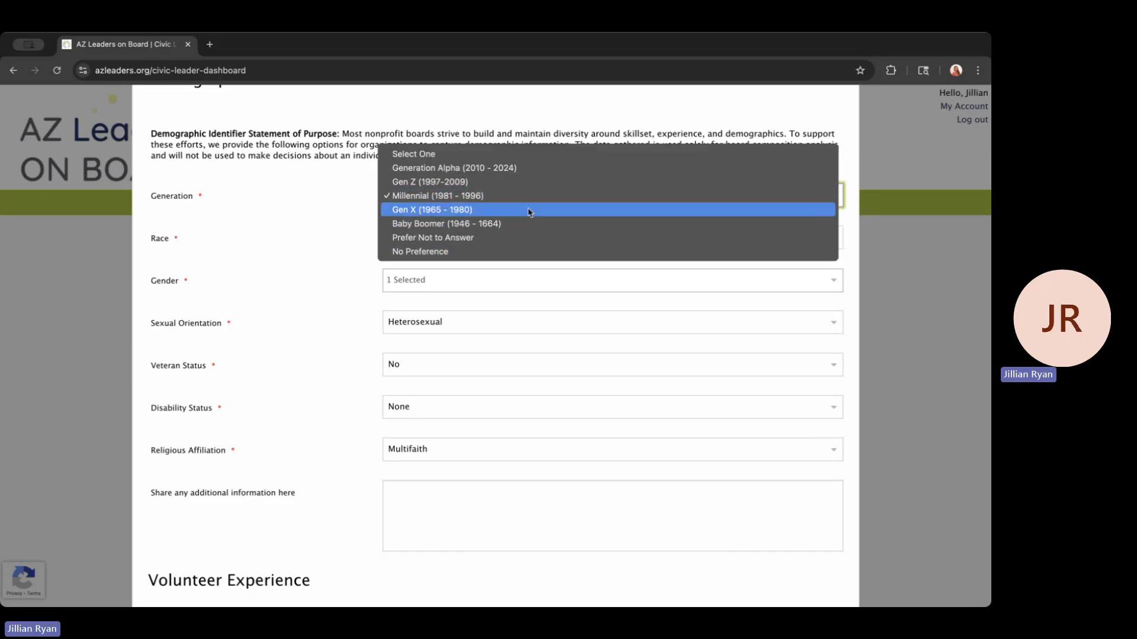
pyautogui.click(443, 237)
pyautogui.click(439, 201)
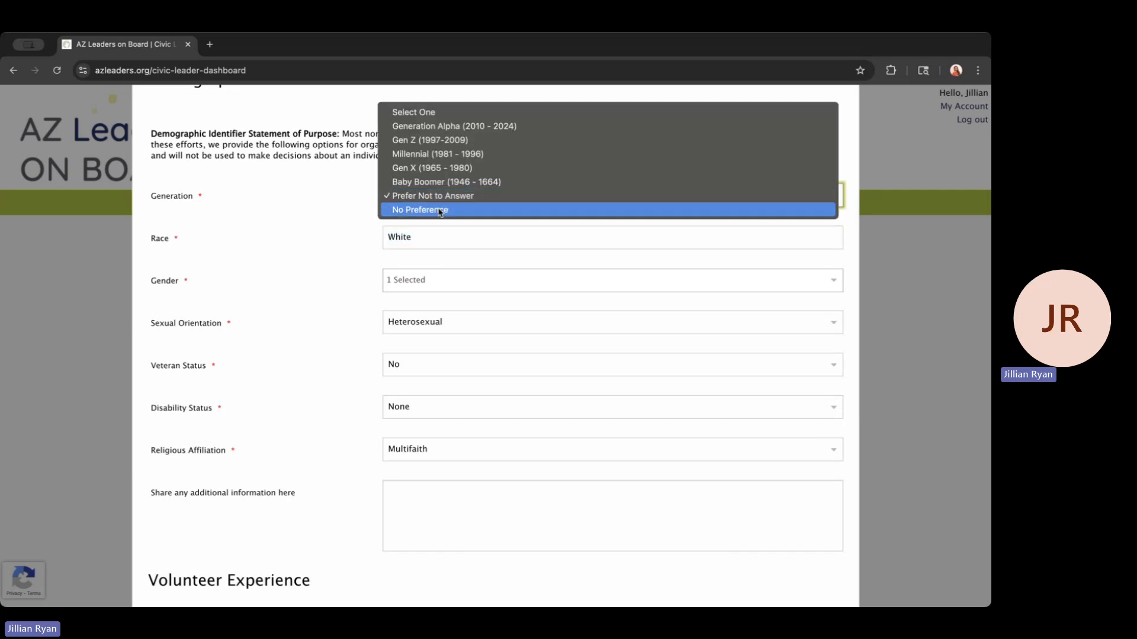
pyautogui.click(437, 211)
pyautogui.click(436, 205)
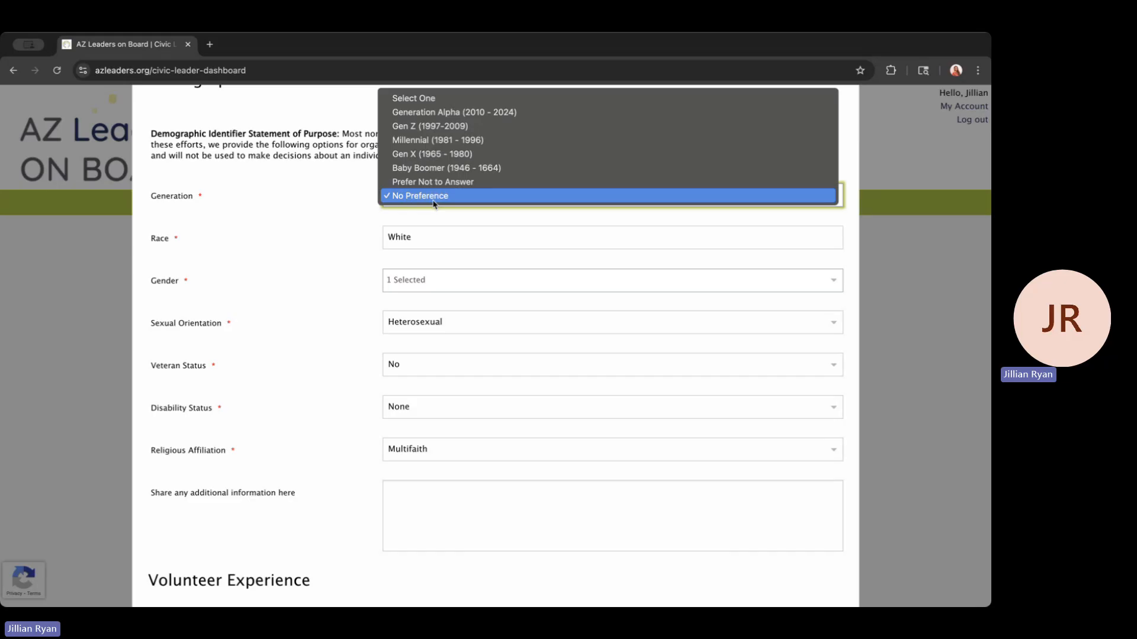
pyautogui.click(432, 144)
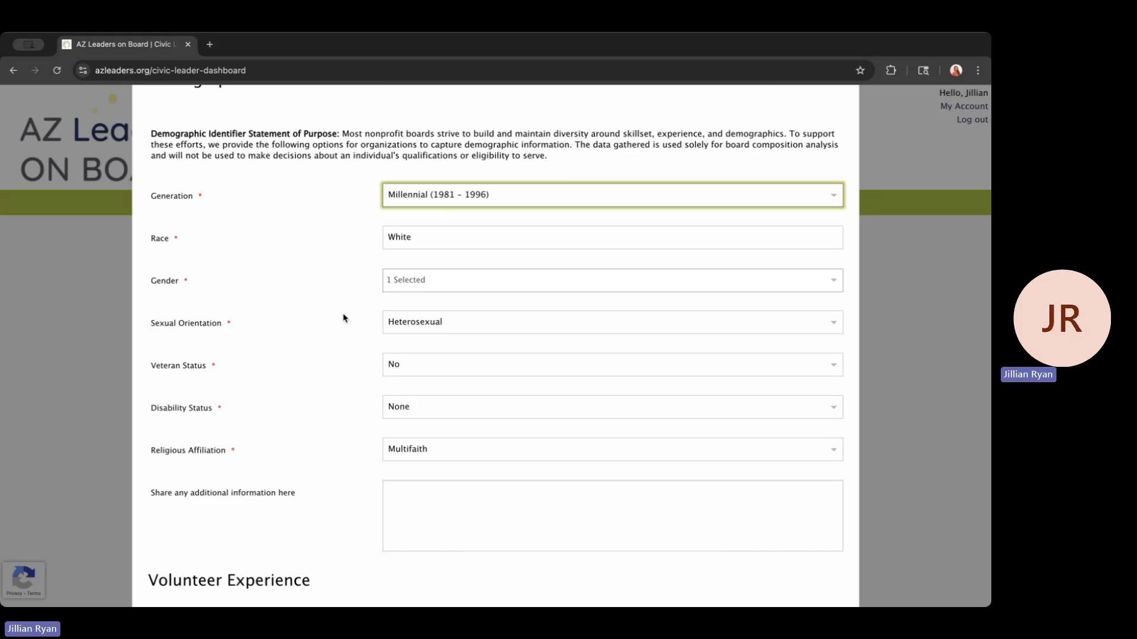
# Step: Look through the available Race options and close the list without choosing another one
pyautogui.scroll(-1, 343, 318)
pyautogui.scroll(-1, 343, 318)
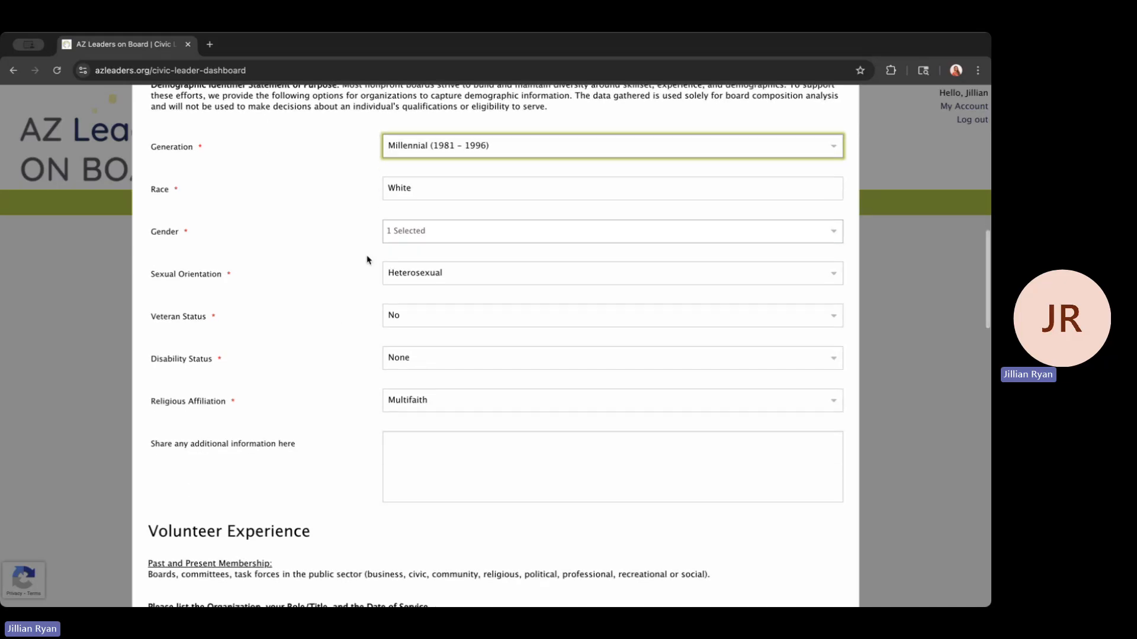
pyautogui.click(447, 191)
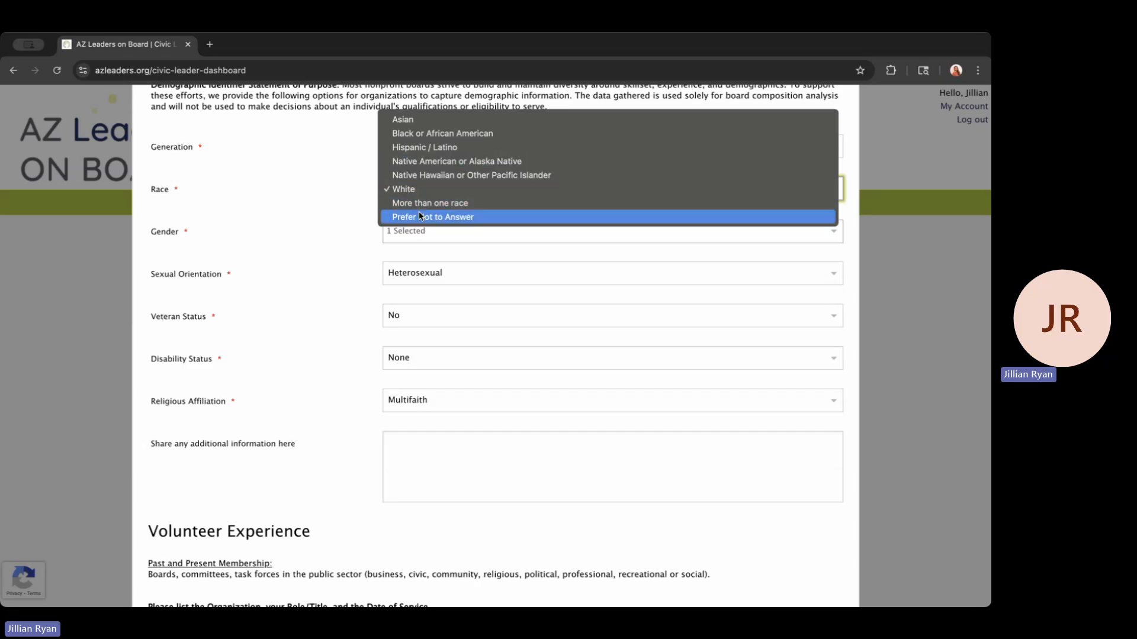
pyautogui.click(326, 220)
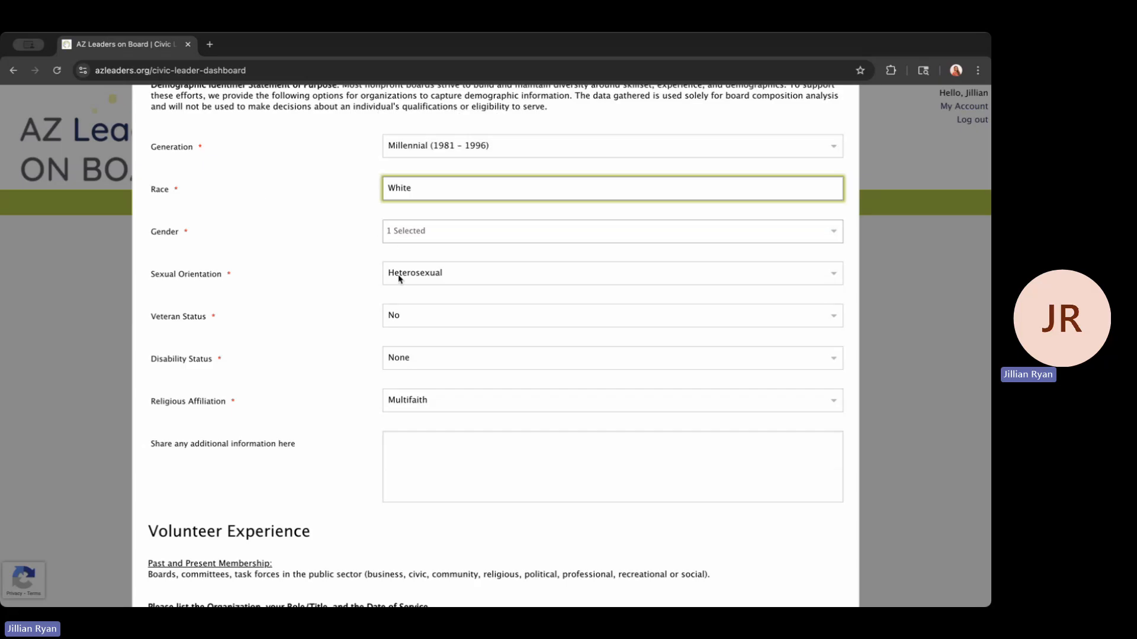
# Step: Review the remaining demographic fields and place the cursor in the box for sharing additional information
pyautogui.scroll(-1, 400, 287)
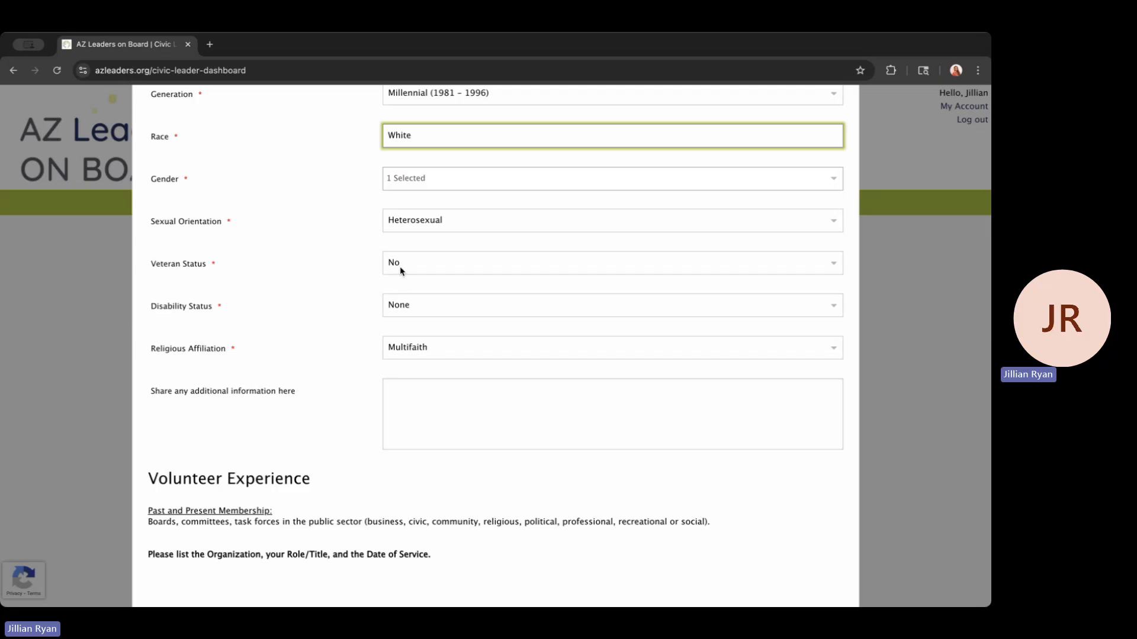
pyautogui.scroll(-1, 405, 306)
pyautogui.scroll(-1, 406, 307)
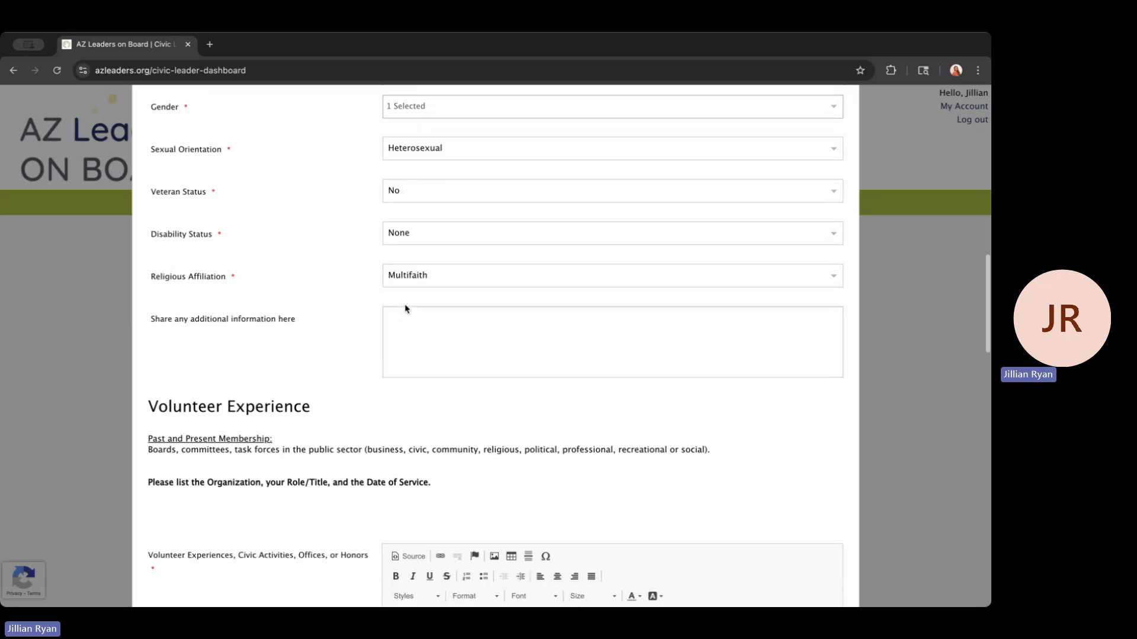
pyautogui.scroll(-2, 370, 360)
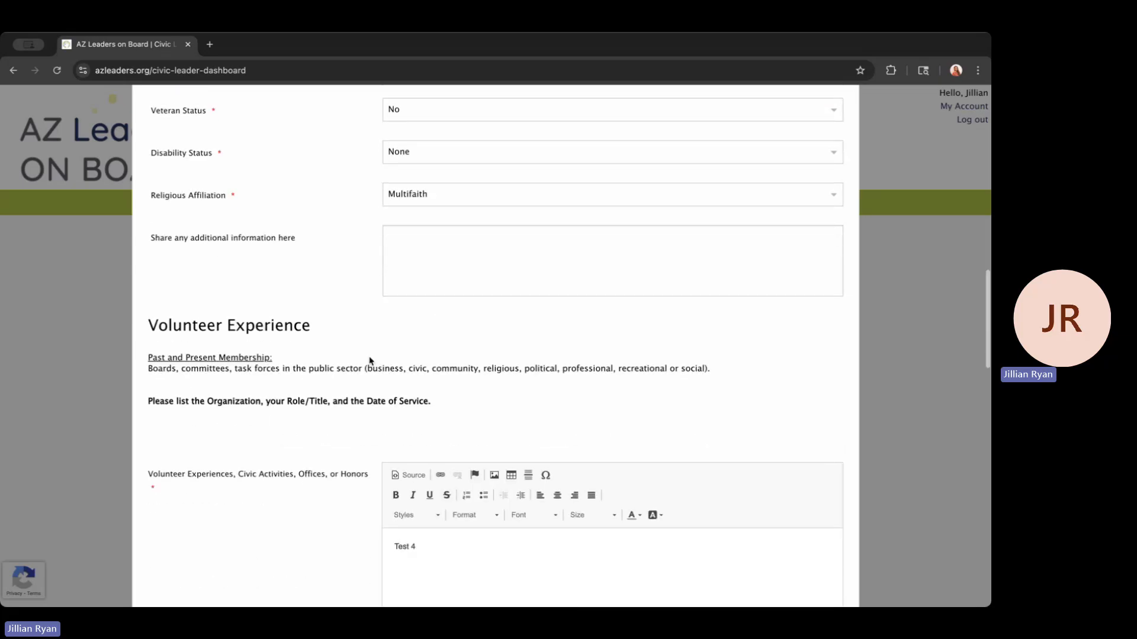
pyautogui.click(406, 280)
# Step: Examine the Impact Area Preference(s) options under Volunteer Experience and close the list without changing the selection
pyautogui.scroll(-3, 370, 323)
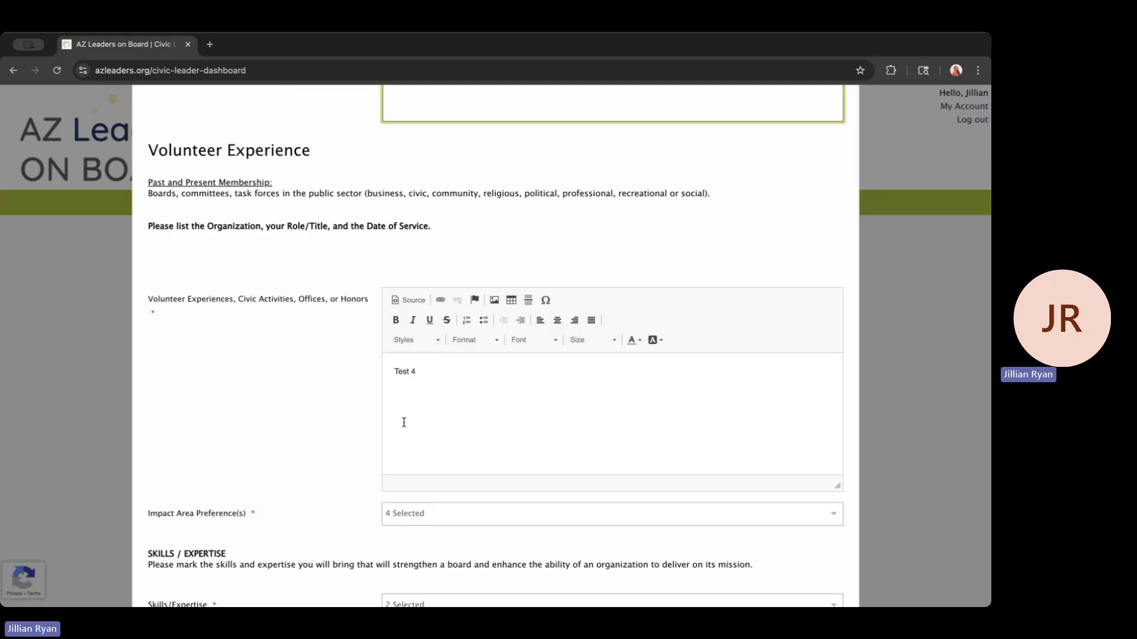
pyautogui.scroll(-5, 404, 422)
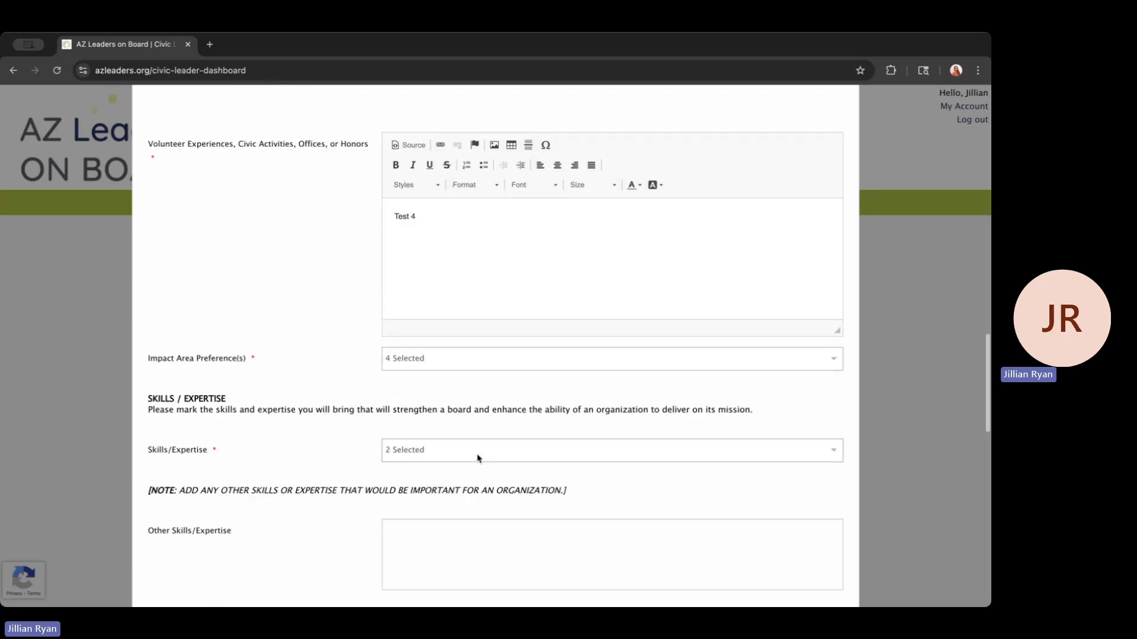
pyautogui.scroll(-2, 477, 458)
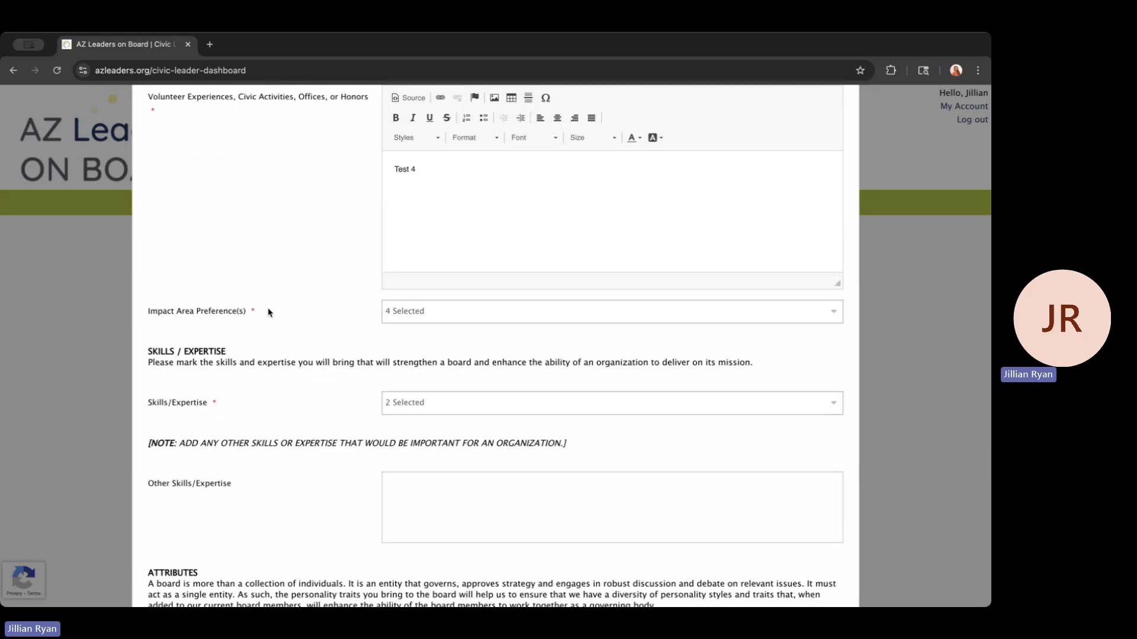
pyautogui.moveTo(268, 312); pyautogui.dragTo(152, 314)
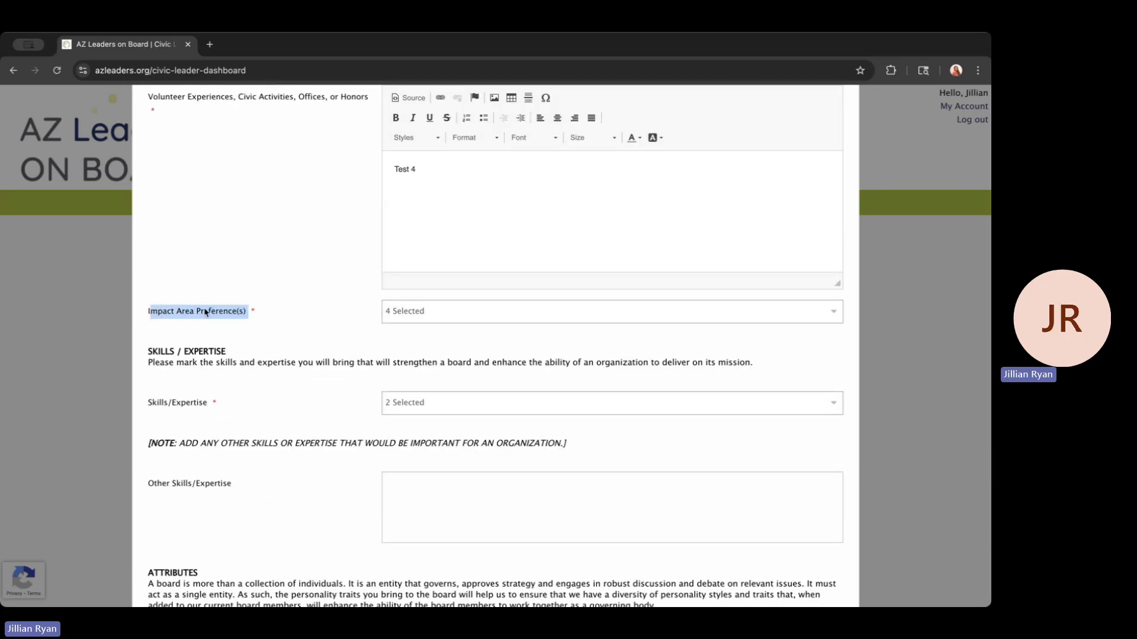
pyautogui.click(259, 315)
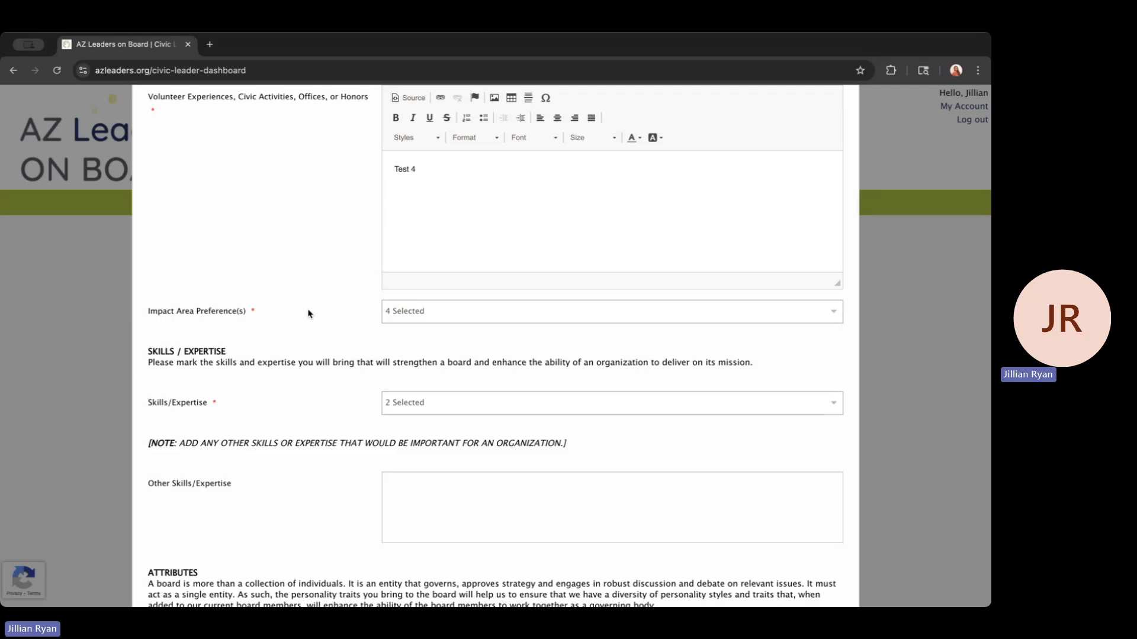
pyautogui.click(413, 318)
pyautogui.scroll(-3, 447, 398)
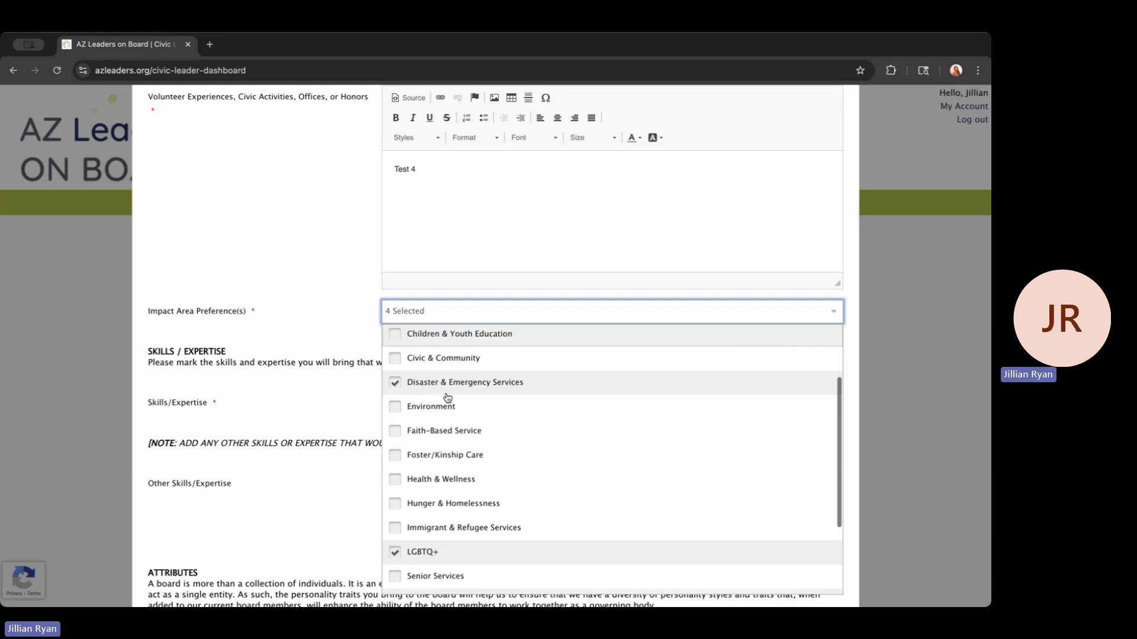
pyautogui.scroll(-3, 448, 397)
pyautogui.scroll(-1, 452, 426)
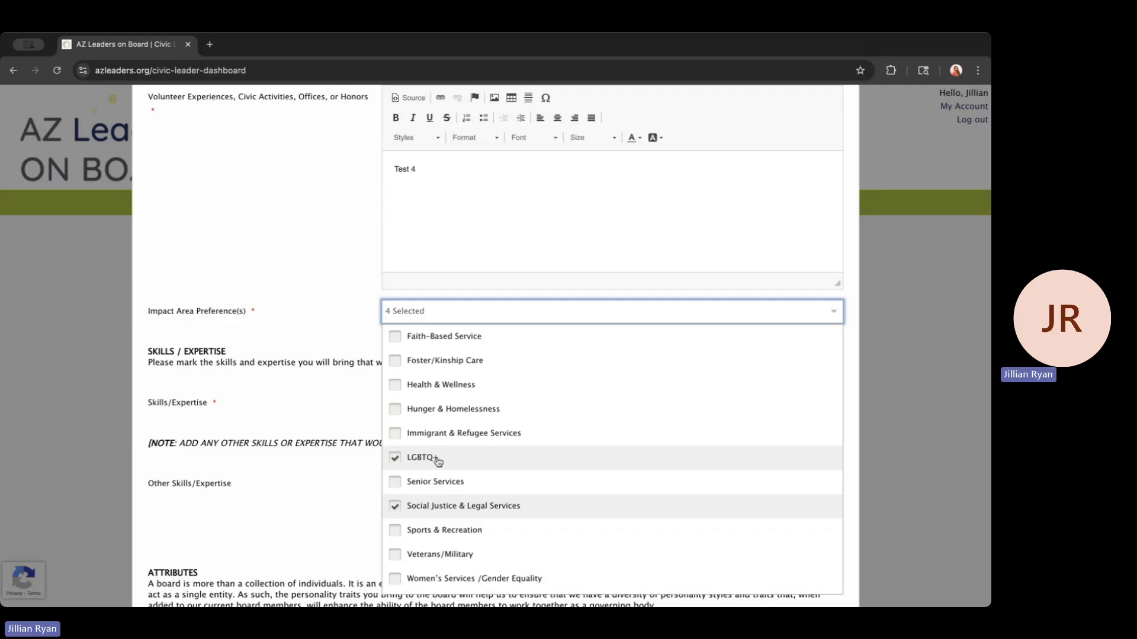
pyautogui.scroll(-1, 442, 474)
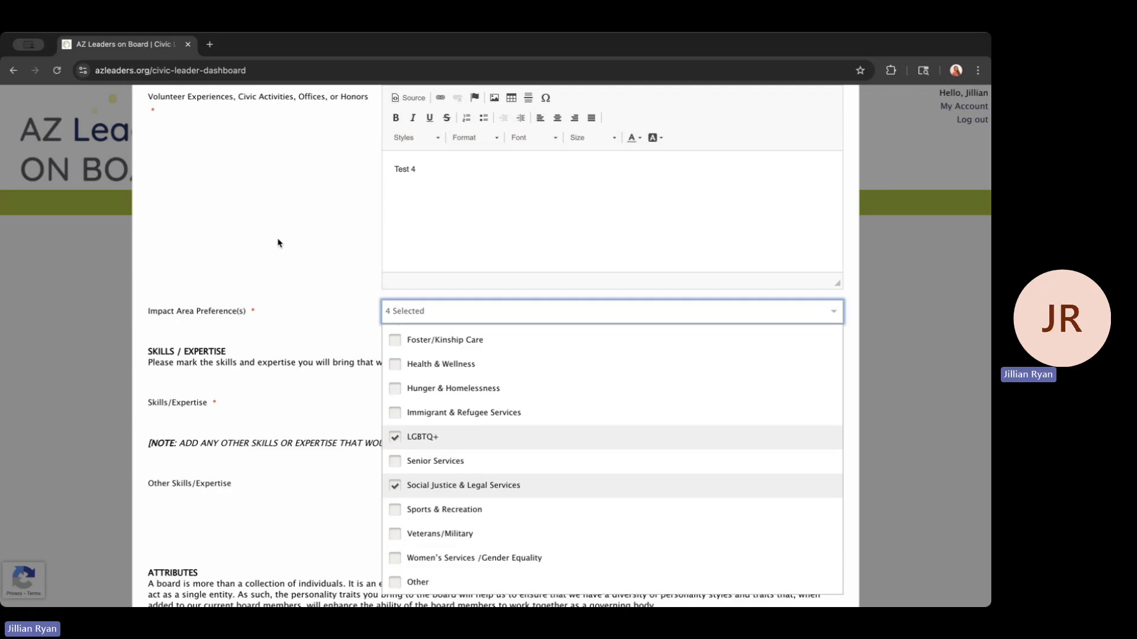
pyautogui.scroll(5, 441, 371)
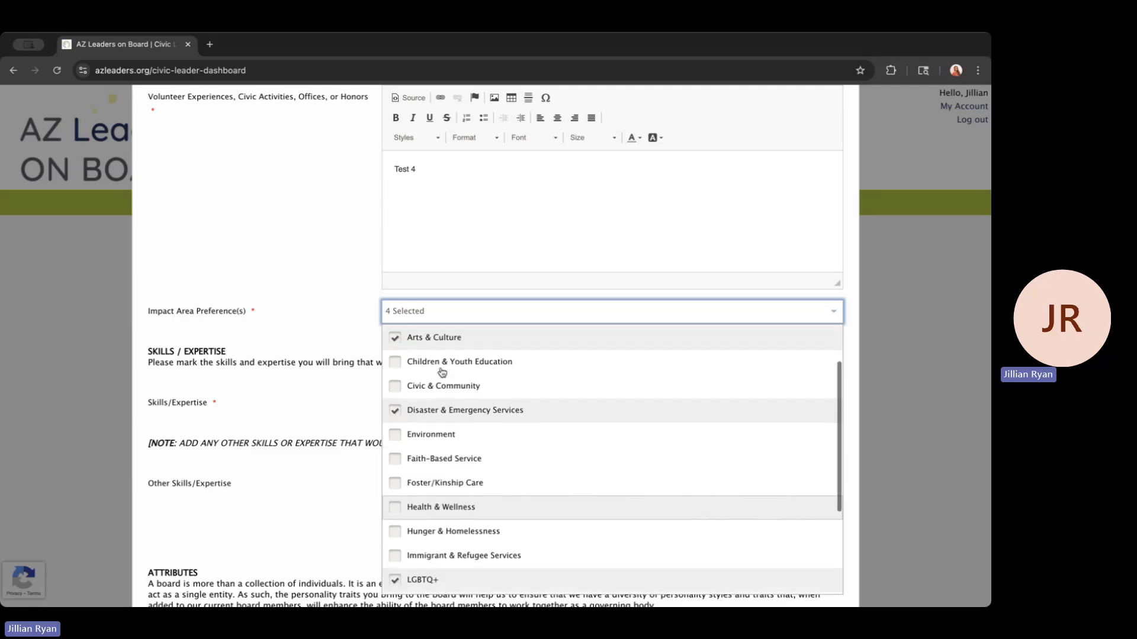
pyautogui.scroll(1, 317, 249)
pyautogui.click(317, 249)
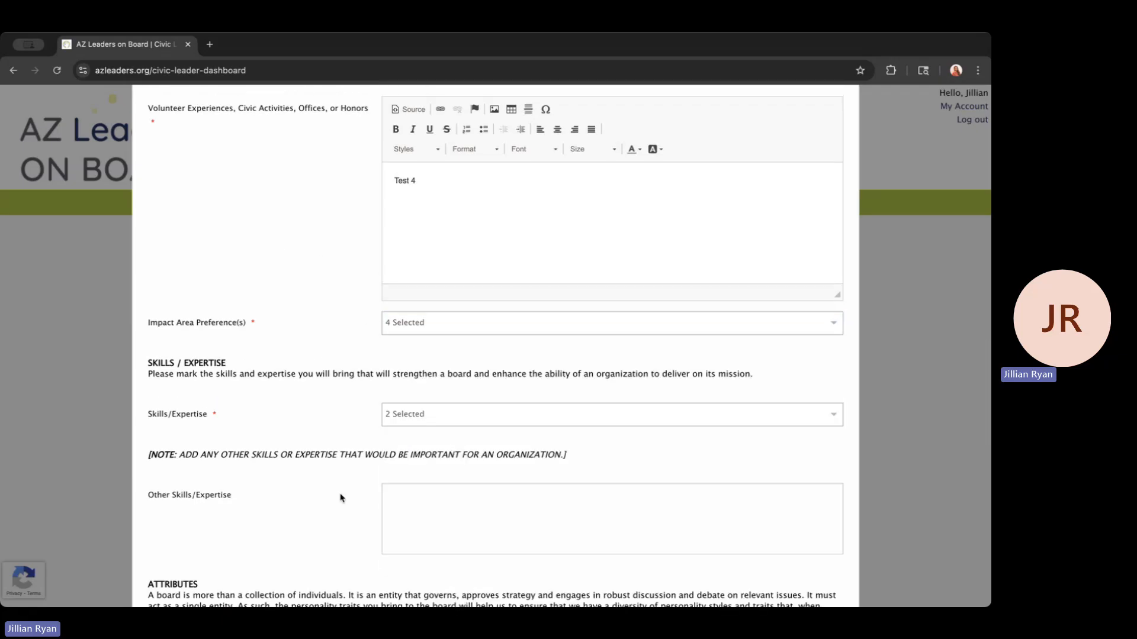
# Step: Look through the Skills/Expertise options and close the list without changing the selection
pyautogui.scroll(-3, 343, 499)
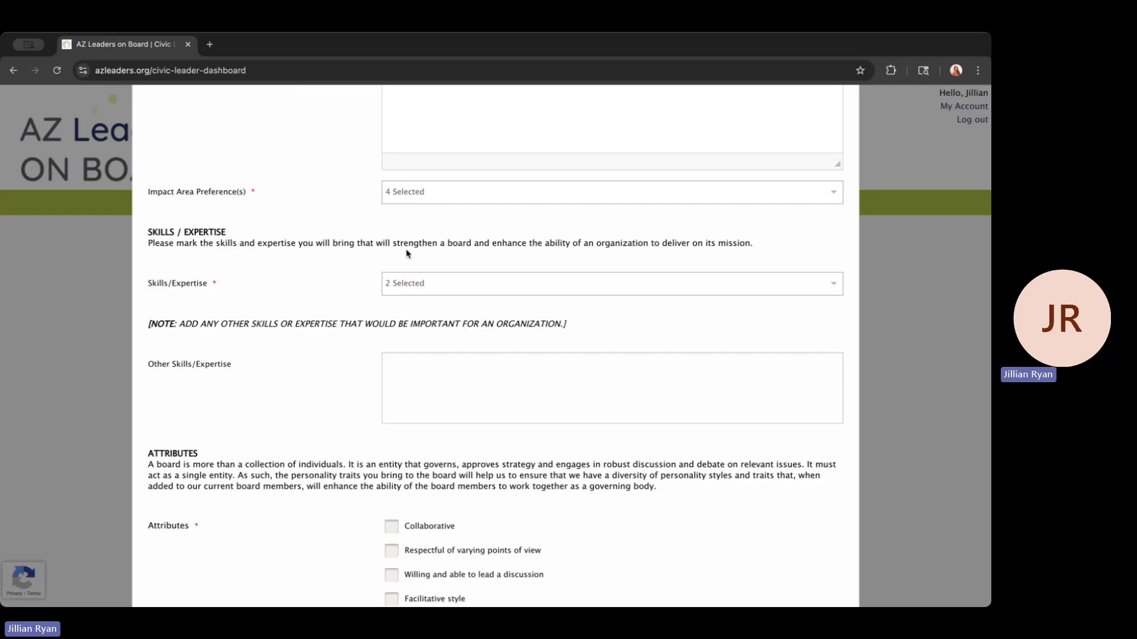
pyautogui.click(471, 283)
pyautogui.scroll(-2, 471, 424)
pyautogui.scroll(-3, 471, 423)
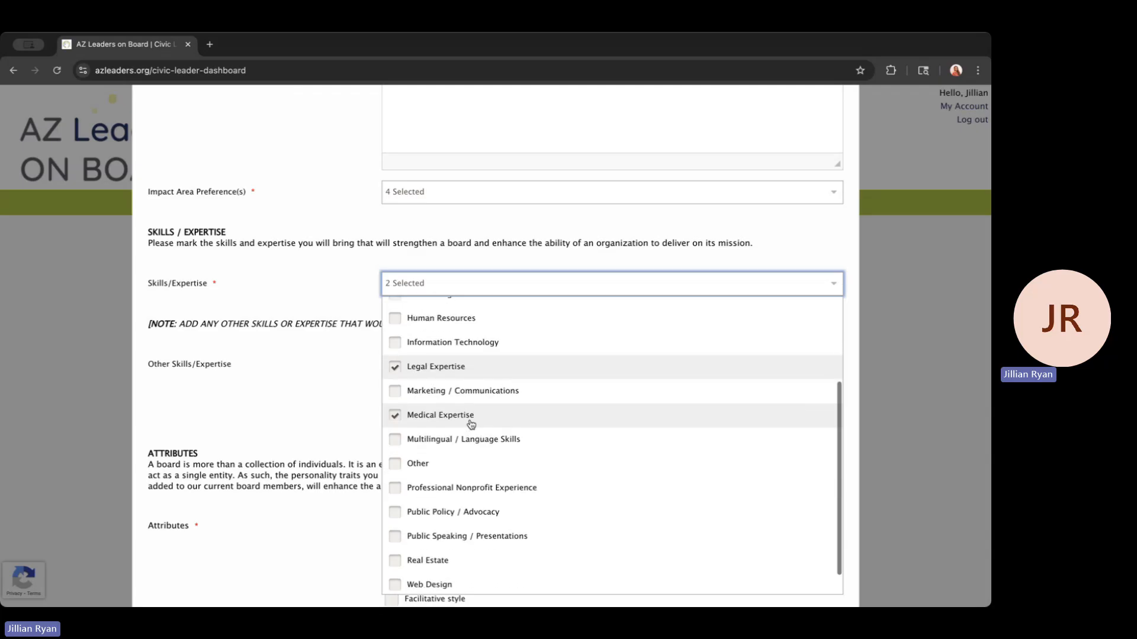
pyautogui.scroll(3, 492, 389)
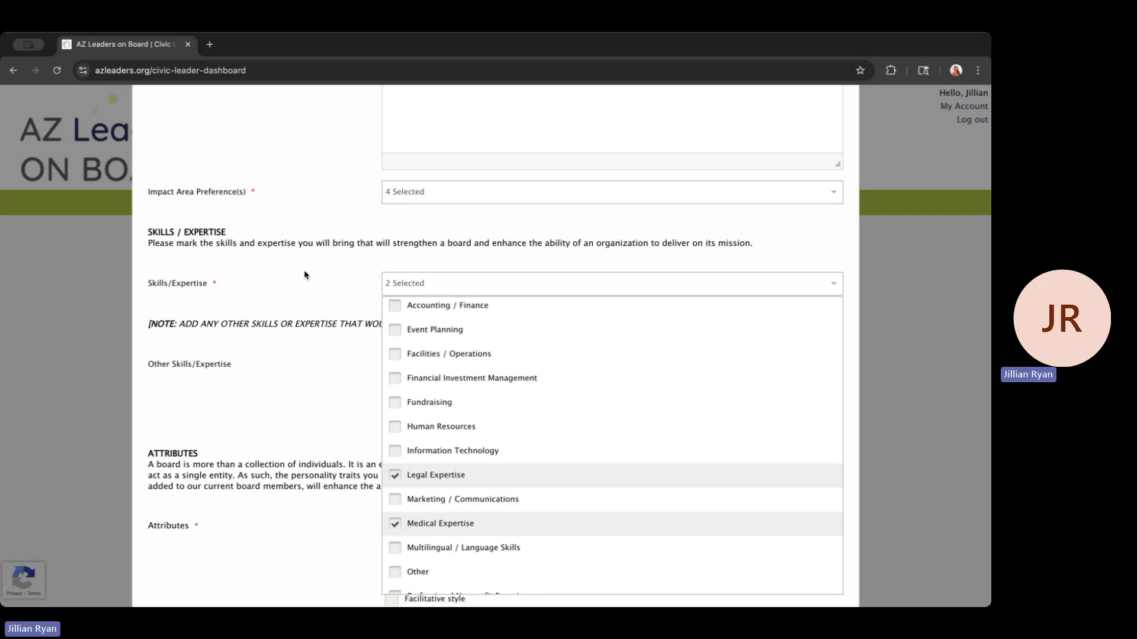
pyautogui.click(311, 287)
# Step: Place the cursor in the Other Skills/Expertise box
pyautogui.scroll(-3, 335, 373)
pyautogui.scroll(-1, 335, 373)
pyautogui.click(468, 287)
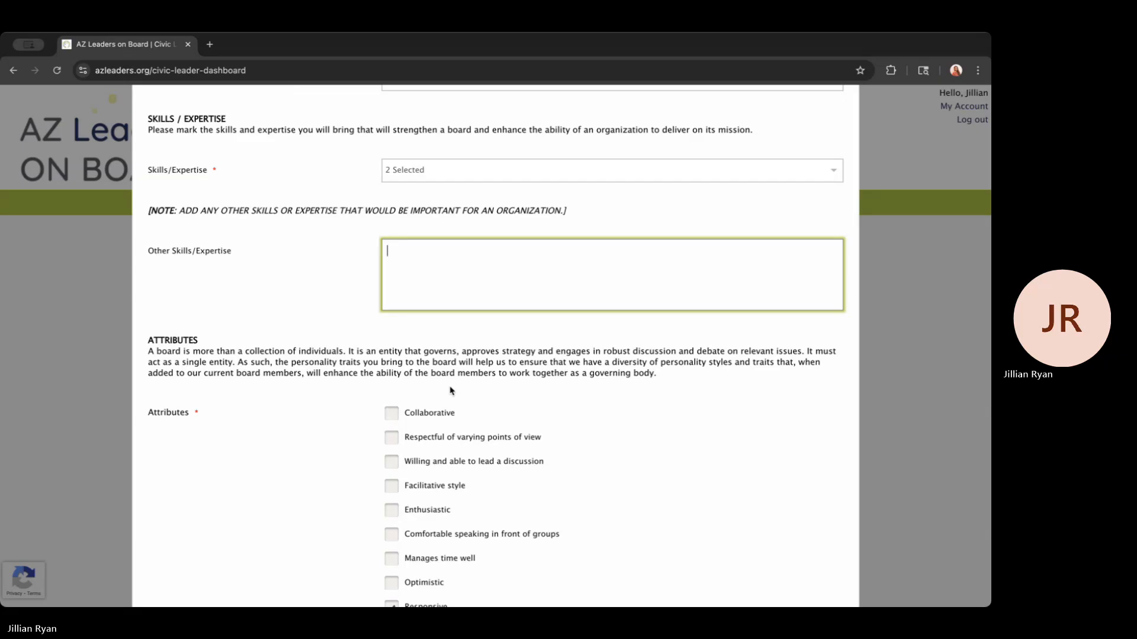
# Step: Try ticking Respectful of varying points of view and Willing and able to lead a discussion under Attributes, and untick both
pyautogui.scroll(-5, 449, 426)
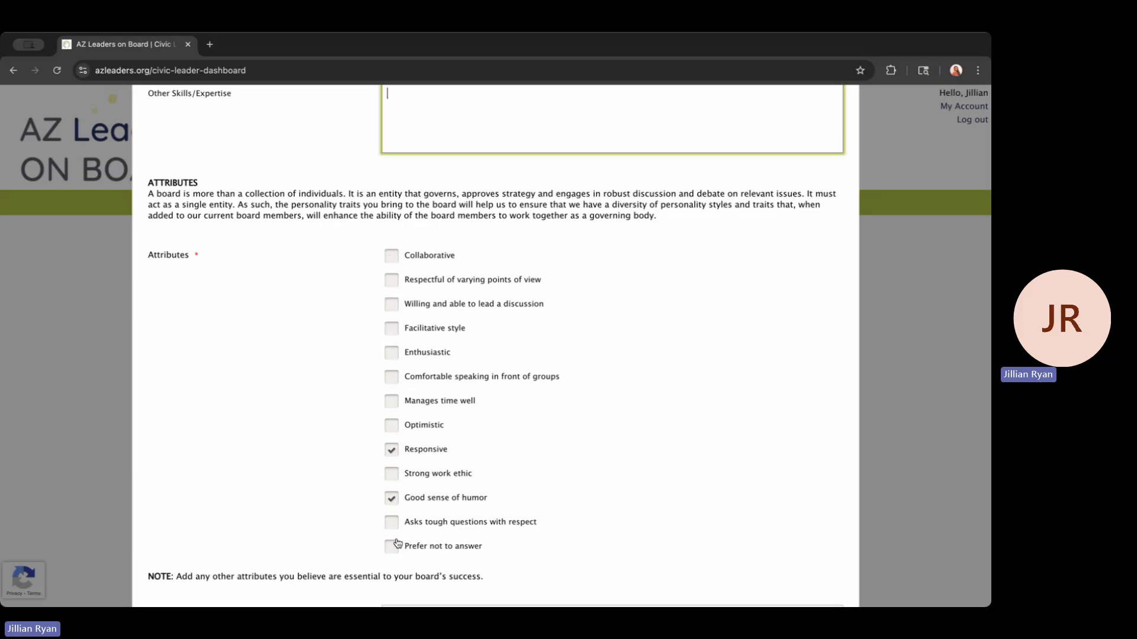
pyautogui.click(395, 281)
pyautogui.click(393, 304)
pyautogui.click(392, 282)
pyautogui.click(395, 305)
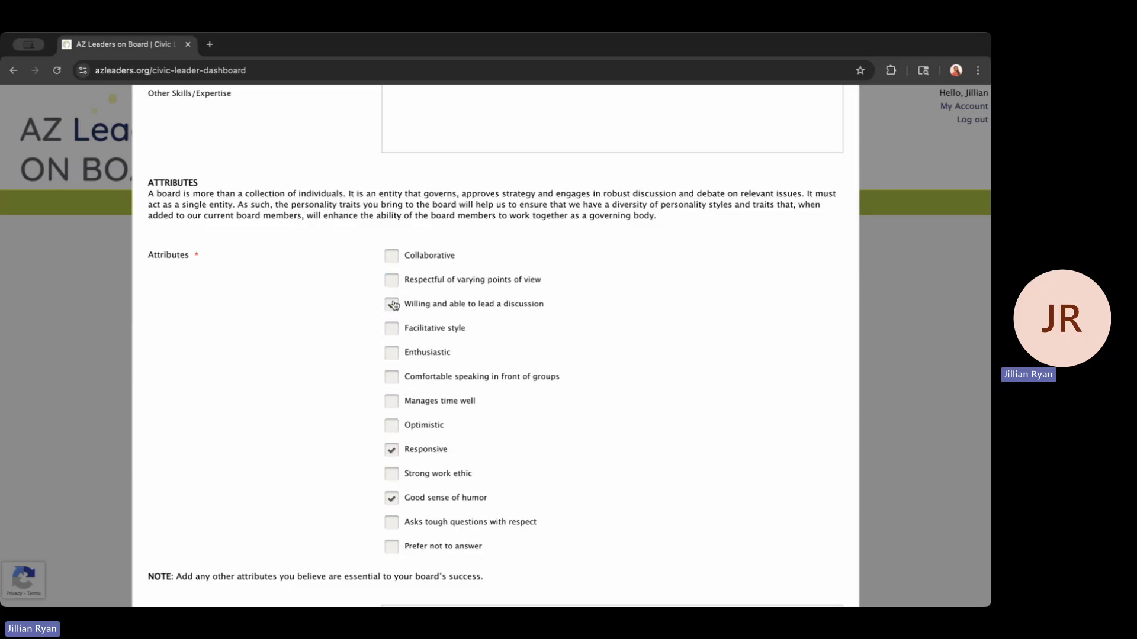
# Step: Place the cursor in the Other Attributes box and review the Fundraising, resume, LinkedIn URL and Archive fields
pyautogui.scroll(-4, 391, 355)
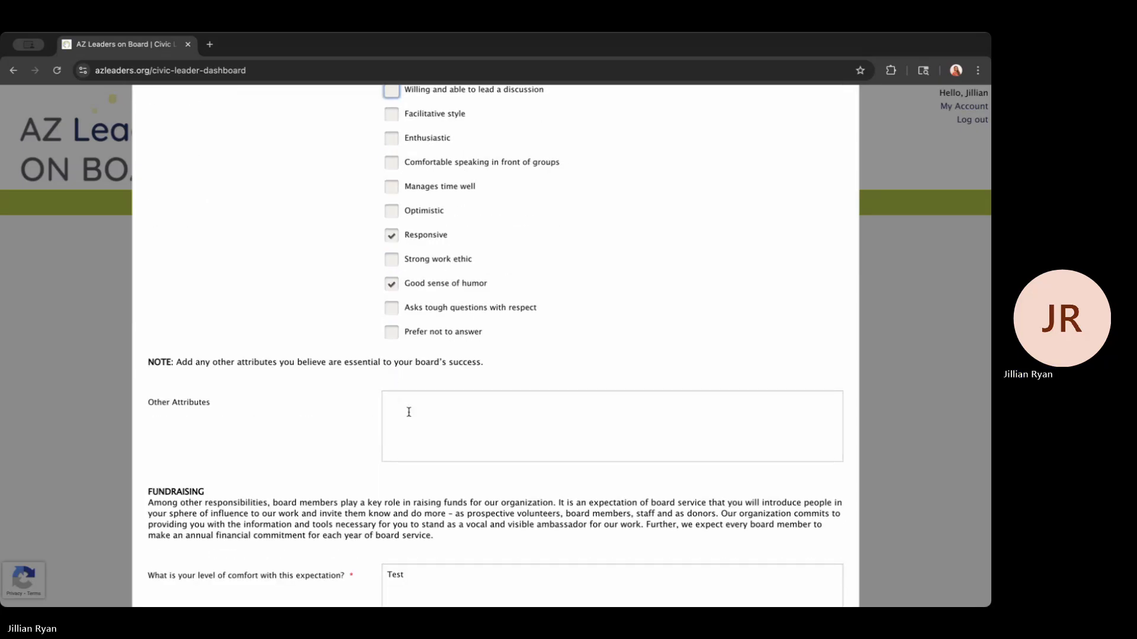
pyautogui.scroll(-1, 409, 412)
pyautogui.click(409, 375)
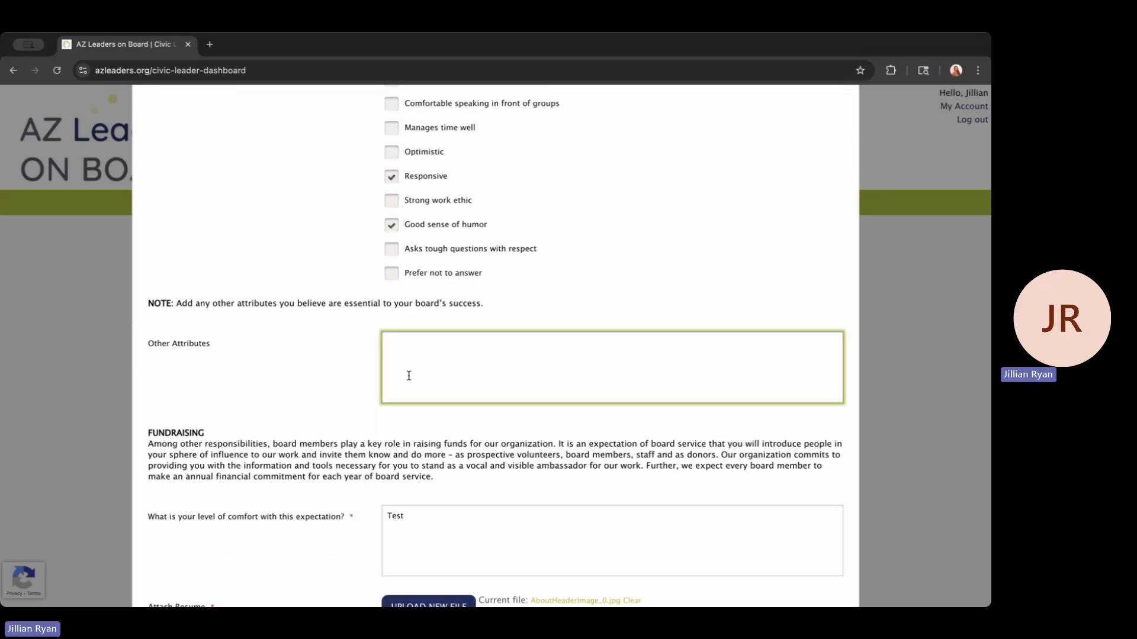
pyautogui.scroll(-2, 409, 375)
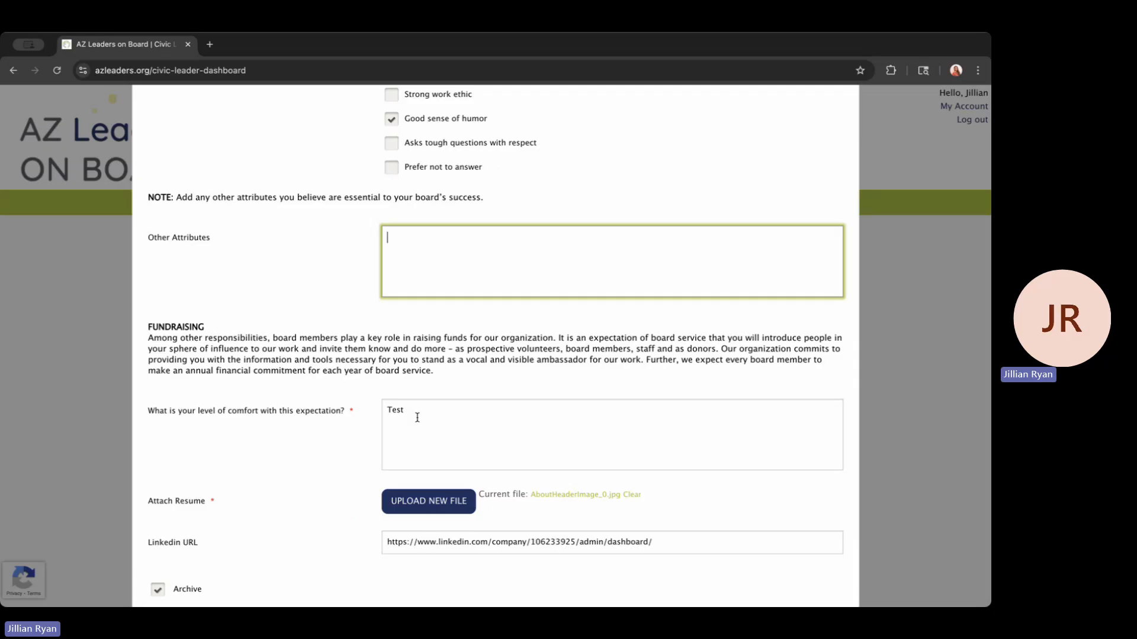
pyautogui.scroll(-1, 418, 417)
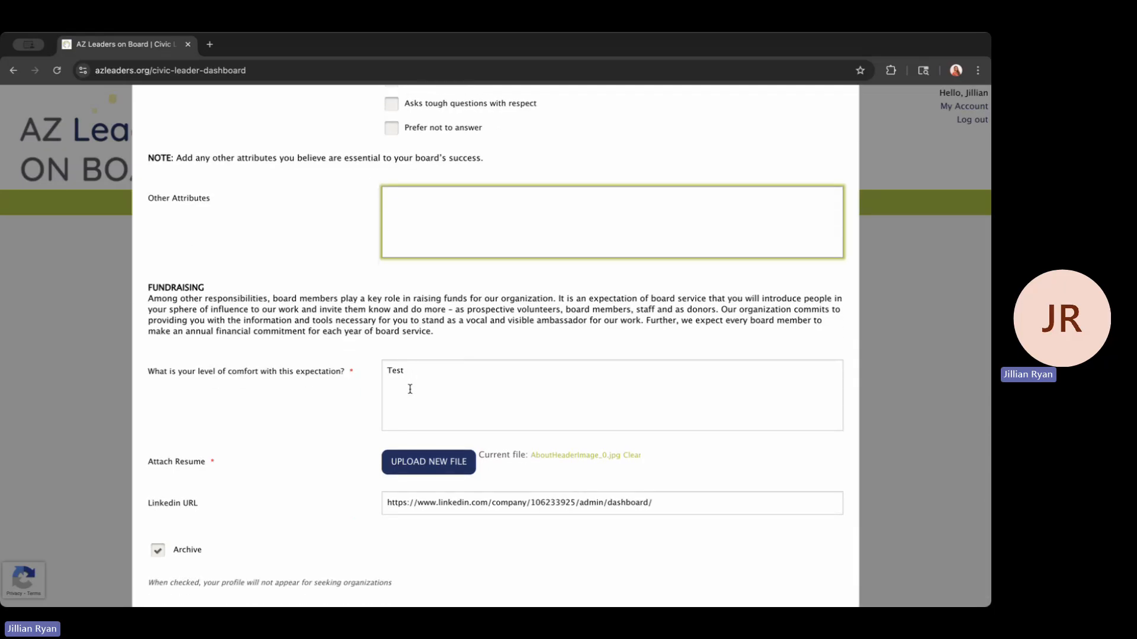
# Step: Read the Fundraising expectation statement and review the comfort level, resume and LinkedIn URL fields below it
pyautogui.moveTo(234, 309); pyautogui.dragTo(400, 319)
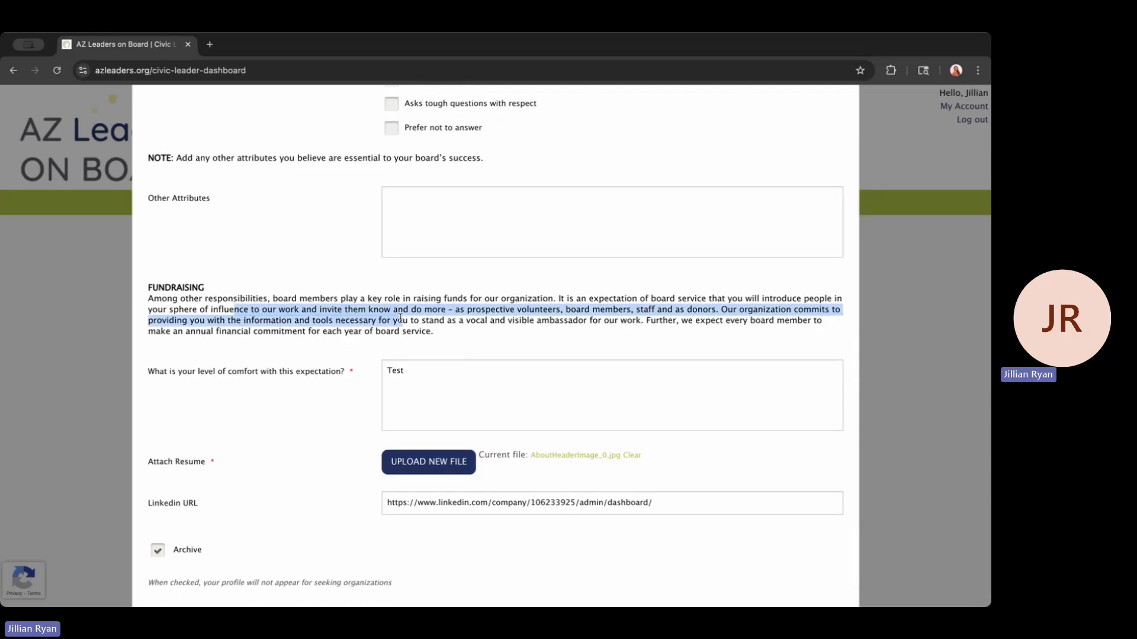
pyautogui.click(432, 332)
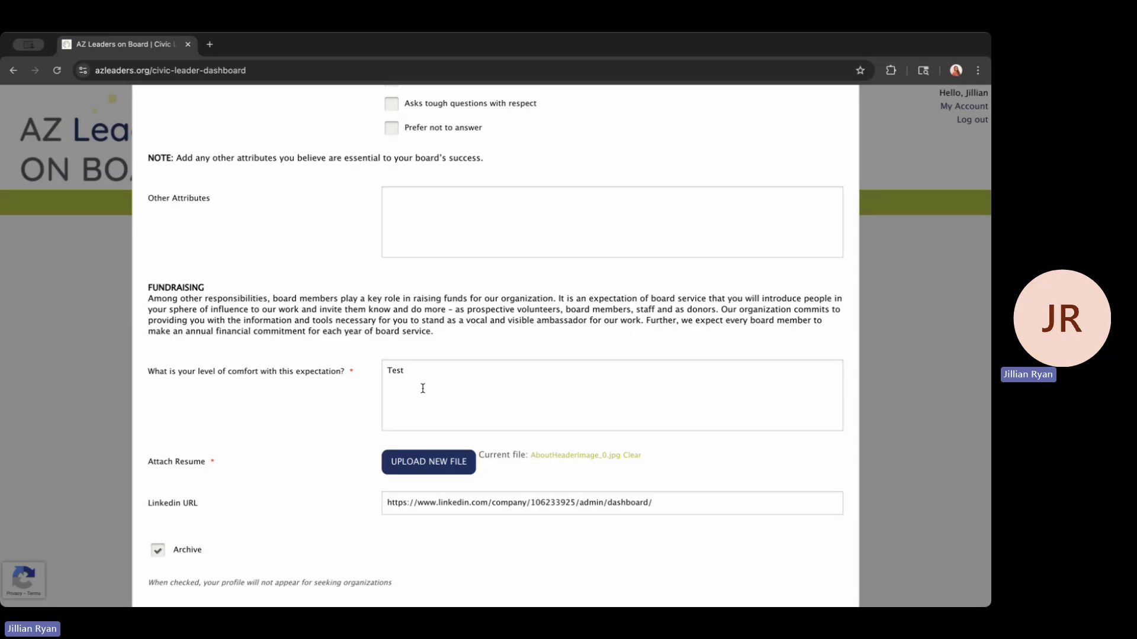
pyautogui.scroll(-1, 426, 444)
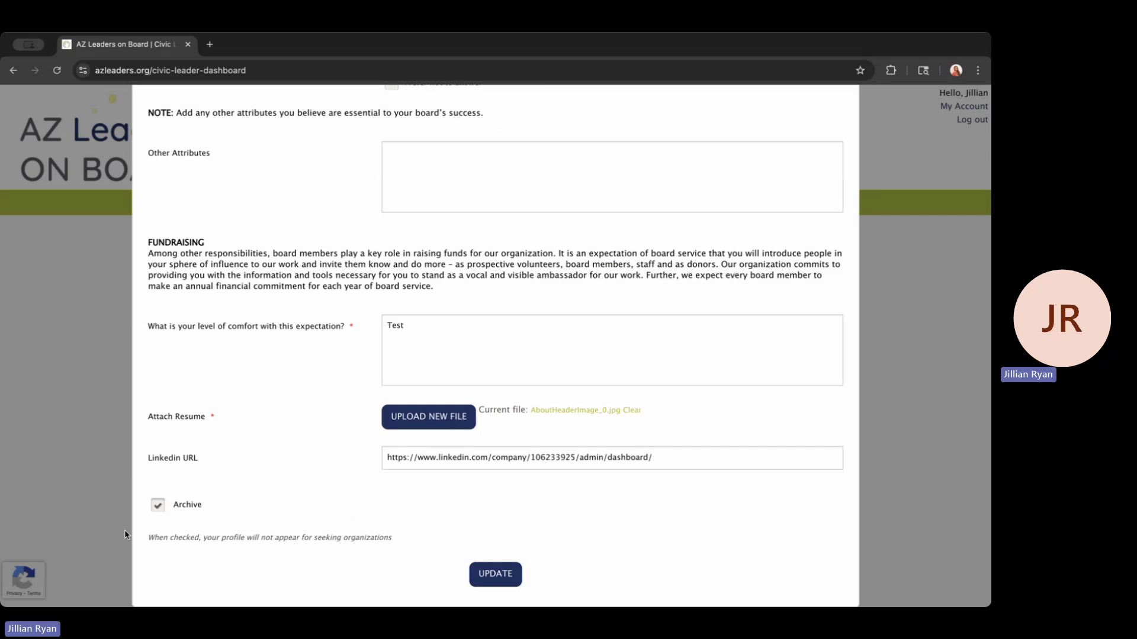
# Step: Toggle the Archive option off and on, leave it ticked, and submit the profile update
pyautogui.click(155, 512)
pyautogui.click(156, 513)
pyautogui.click(159, 508)
pyautogui.click(164, 510)
pyautogui.click(161, 510)
pyautogui.click(158, 506)
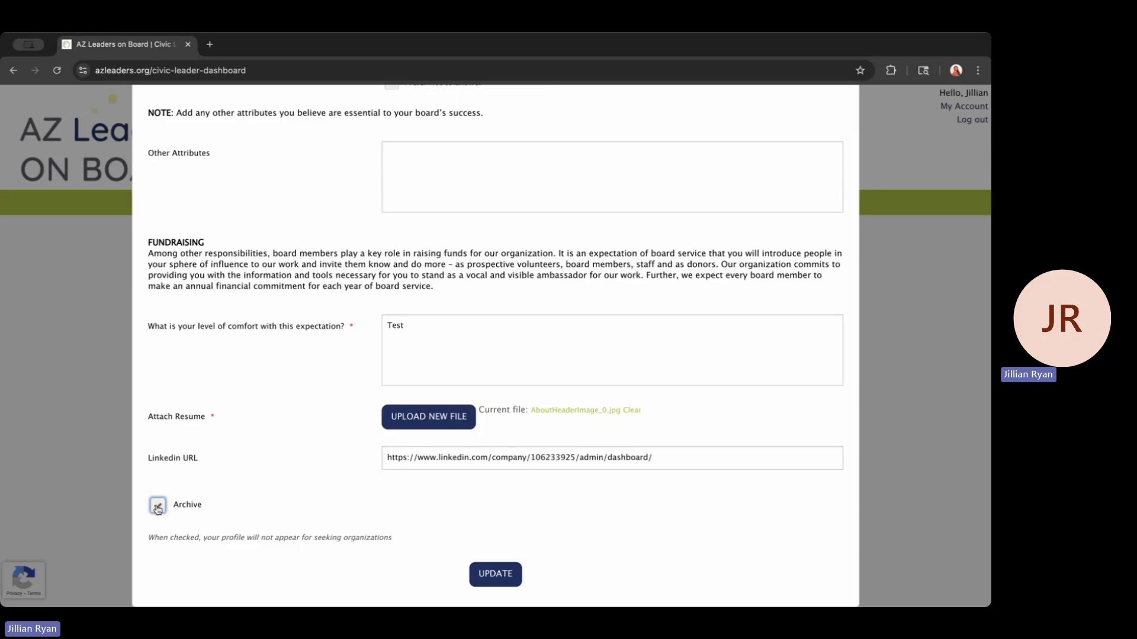
pyautogui.click(498, 580)
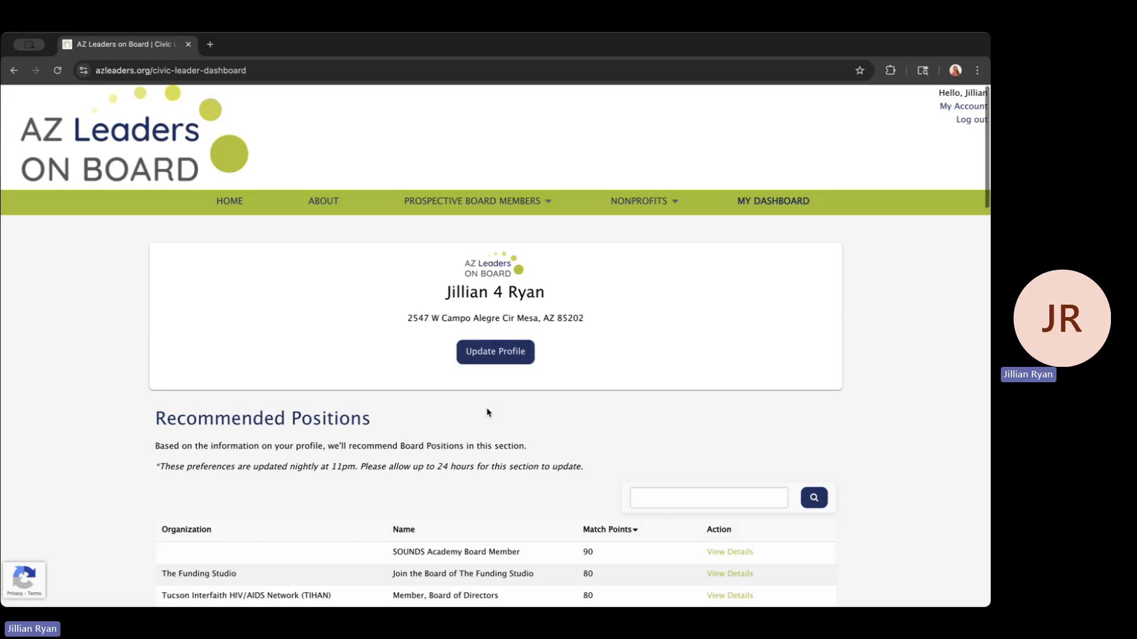
# Step: Review the dashboard's Recommended Positions list, including its nightly update note, match points and detail links
pyautogui.scroll(-3, 491, 391)
pyautogui.scroll(-3, 488, 412)
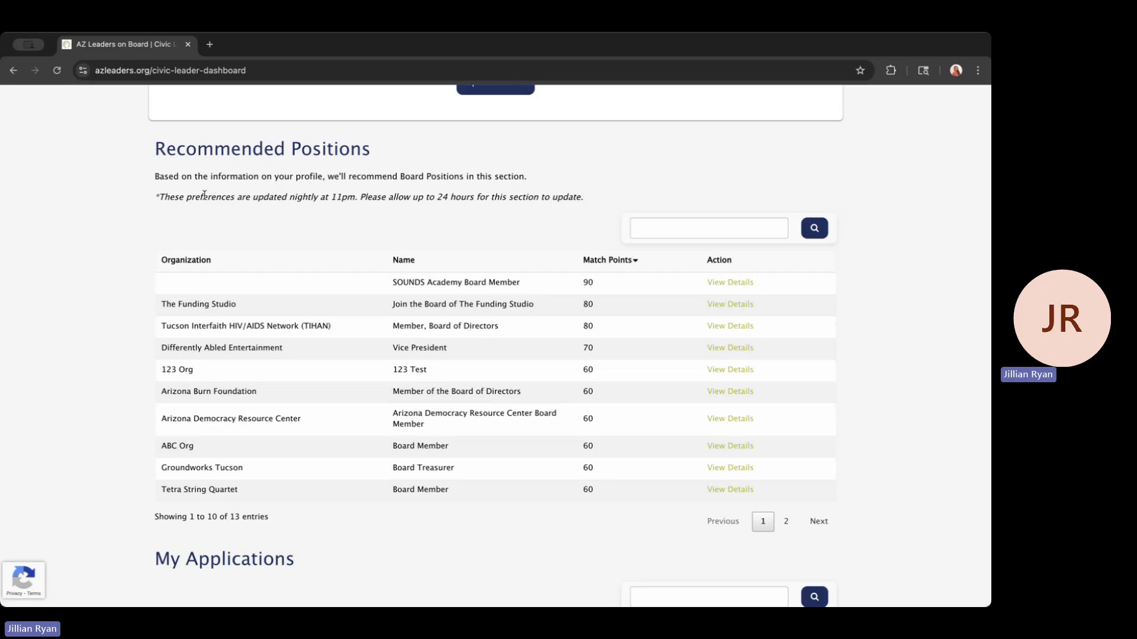
pyautogui.scroll(-1, 205, 202)
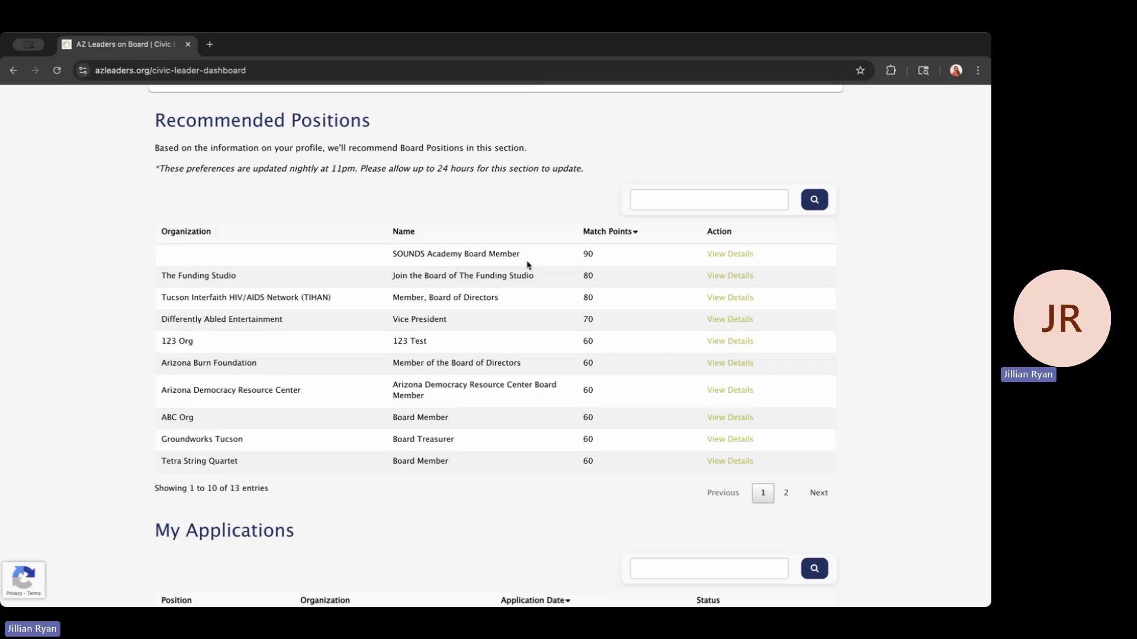
pyautogui.scroll(-1, 437, 357)
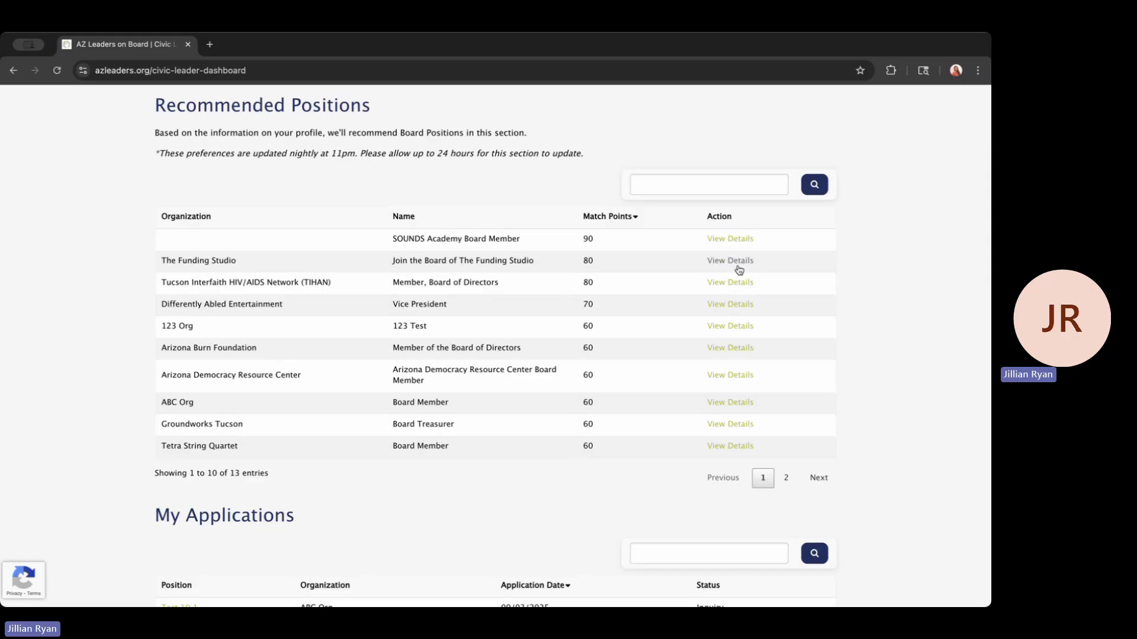
pyautogui.scroll(-1, 728, 264)
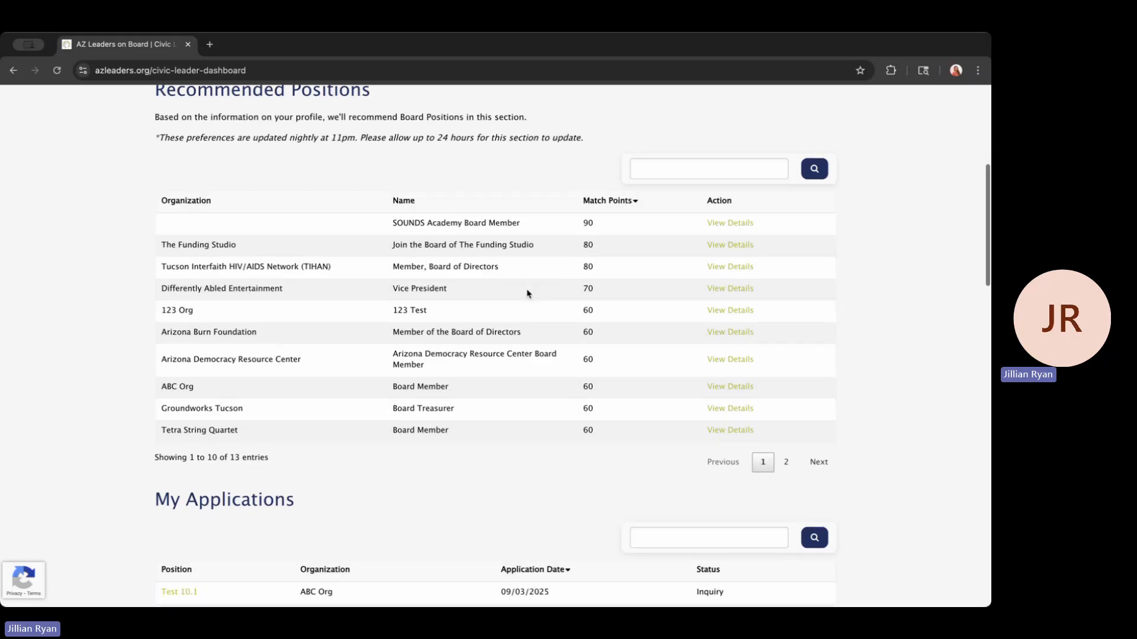
# Step: Open the details of the Join the Board of The Funding Studio position and read its description, skills, contribution, schedule and preference sections
pyautogui.click(722, 249)
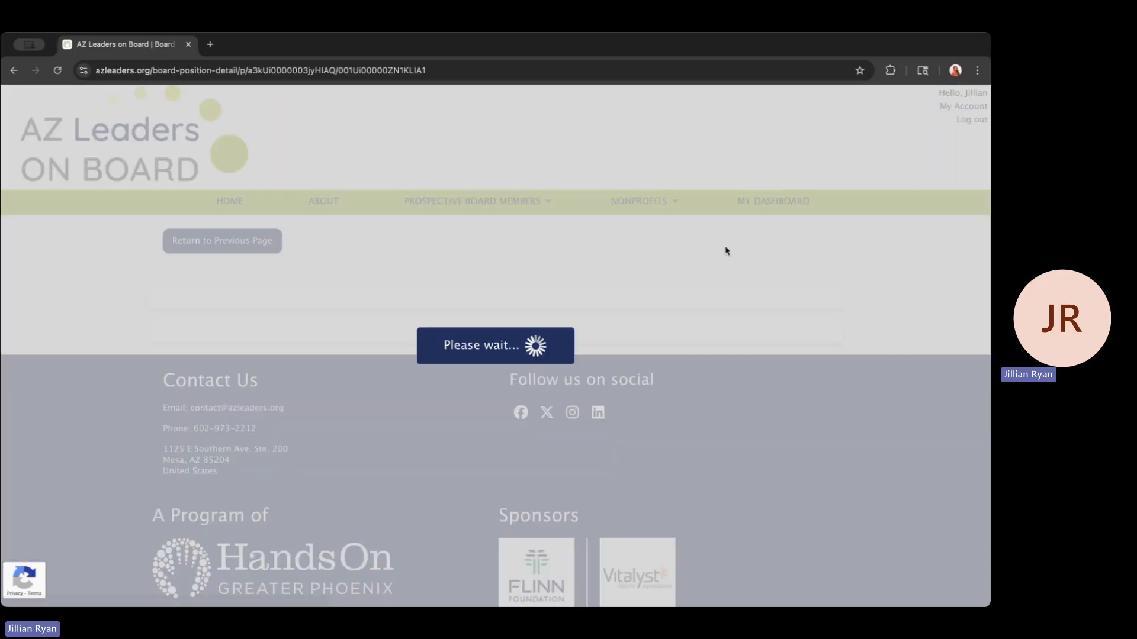
pyautogui.scroll(-4, 598, 385)
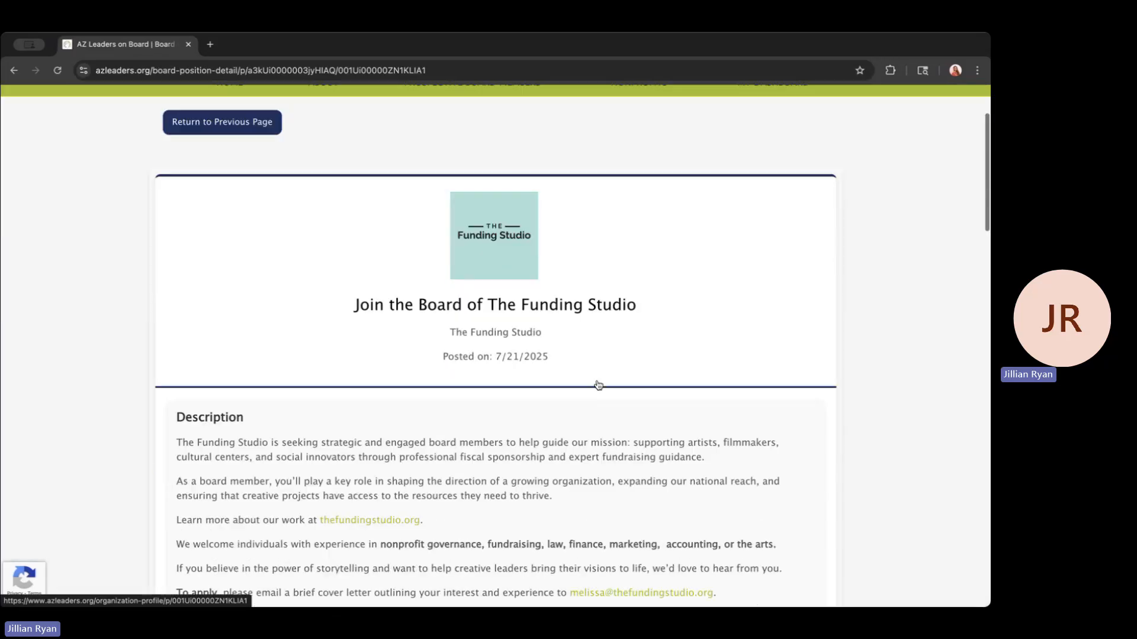
pyautogui.scroll(-5, 521, 448)
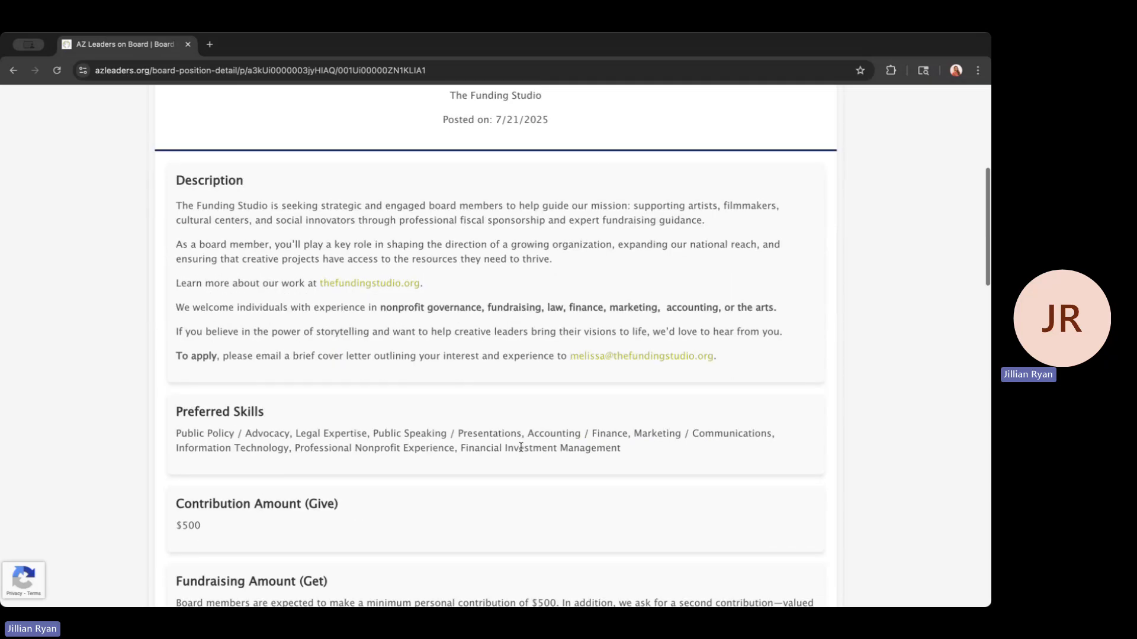
pyautogui.scroll(-2, 521, 448)
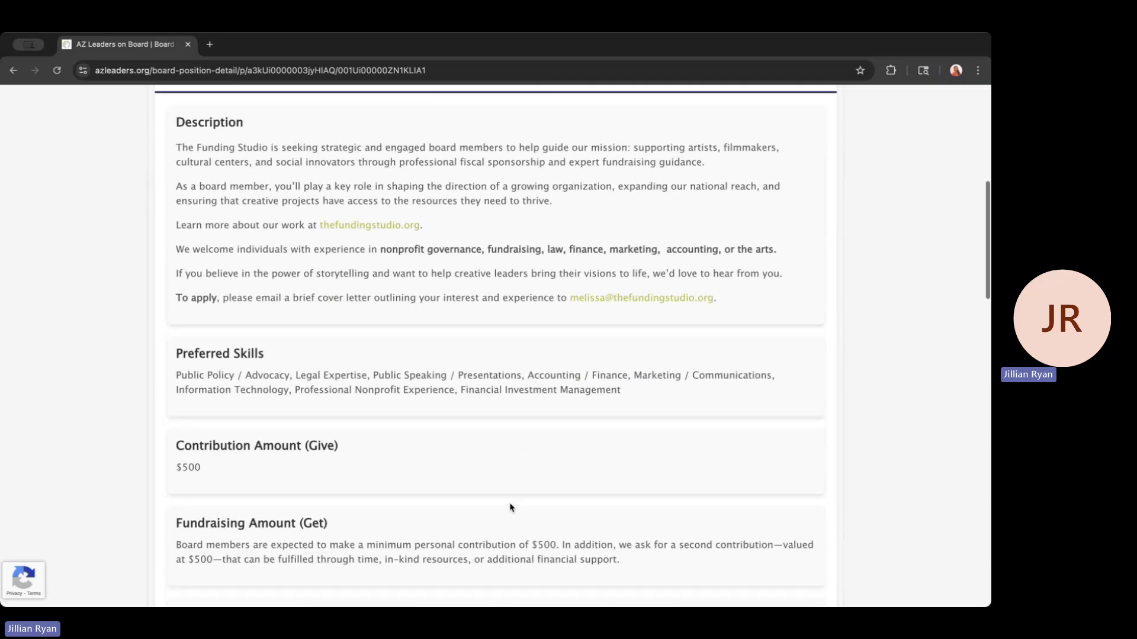
pyautogui.scroll(-3, 510, 508)
pyautogui.scroll(-1, 343, 407)
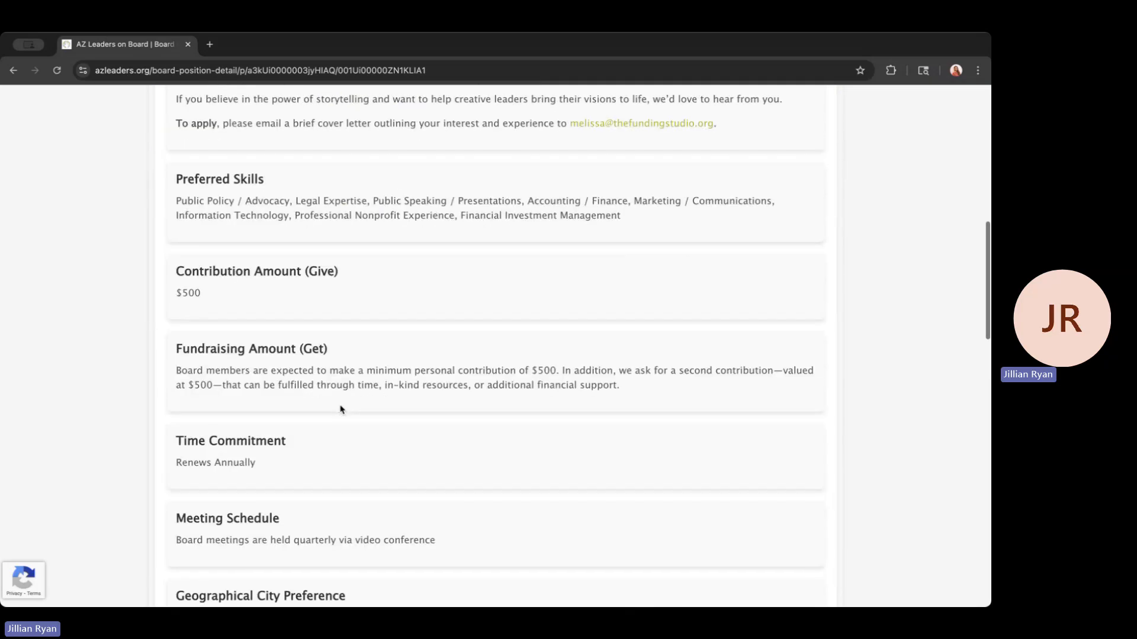
pyautogui.scroll(-3, 438, 443)
pyautogui.scroll(-1, 438, 443)
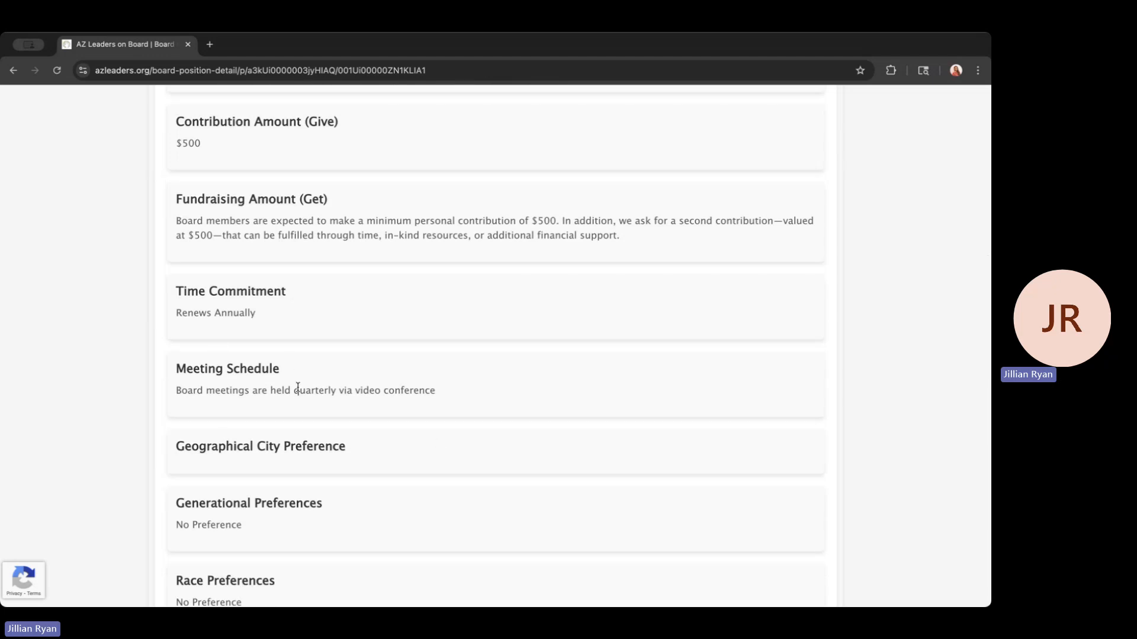
pyautogui.scroll(-5, 343, 419)
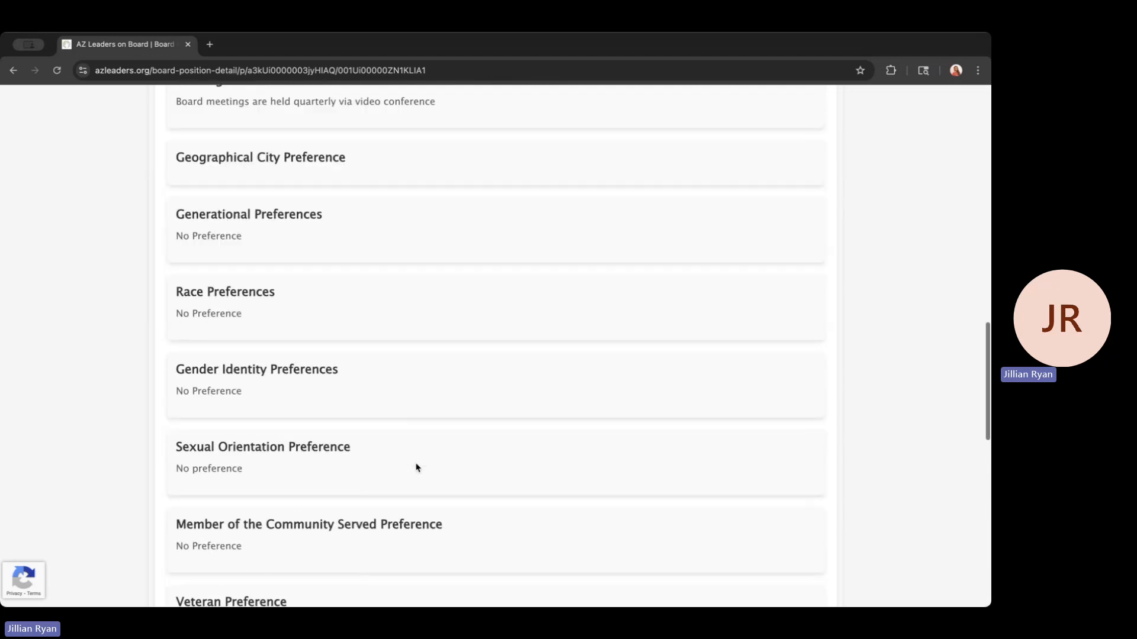
pyautogui.scroll(-8, 416, 468)
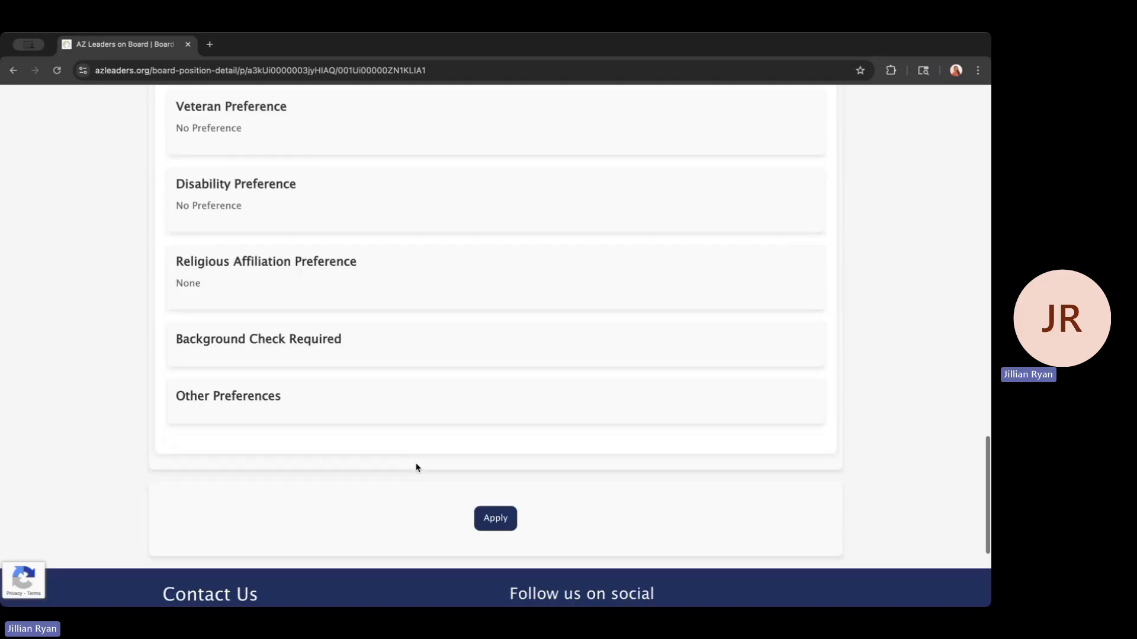
# Step: Bring up the application confirmation for the Funding Studio position, dismiss it without applying, and return to the dashboard
pyautogui.click(509, 519)
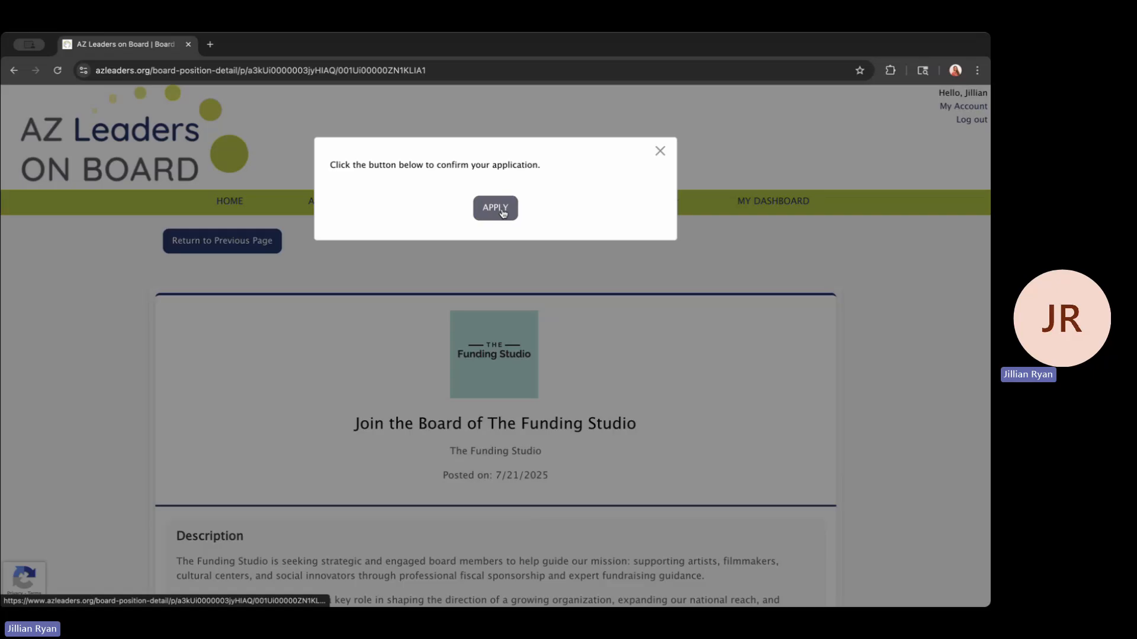
pyautogui.click(661, 153)
pyautogui.scroll(8, 457, 326)
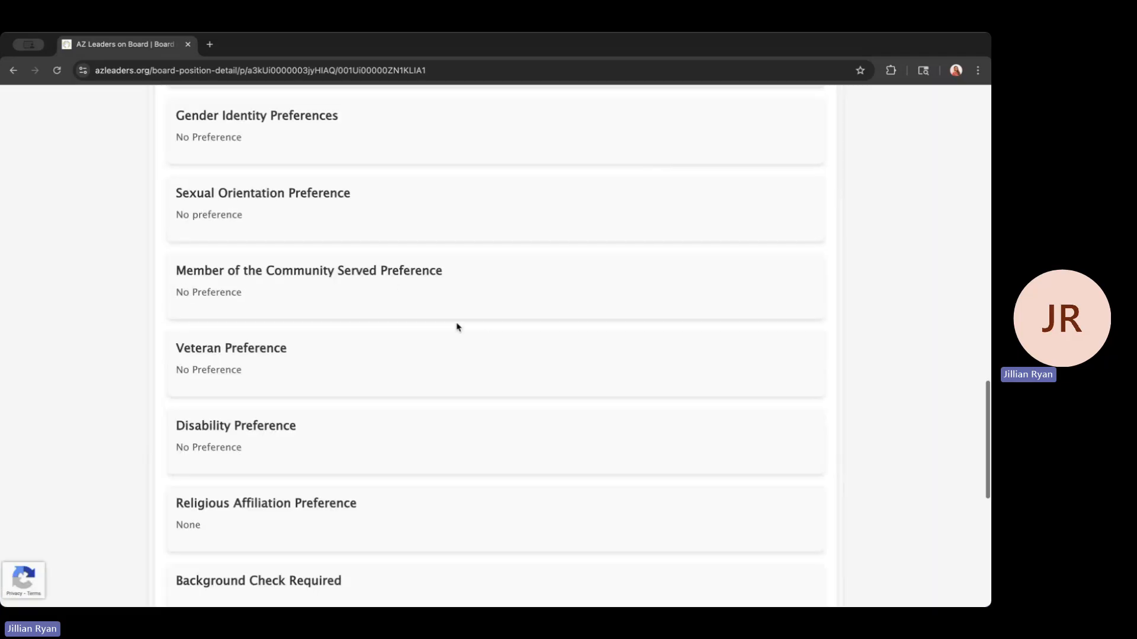
pyautogui.scroll(15, 456, 326)
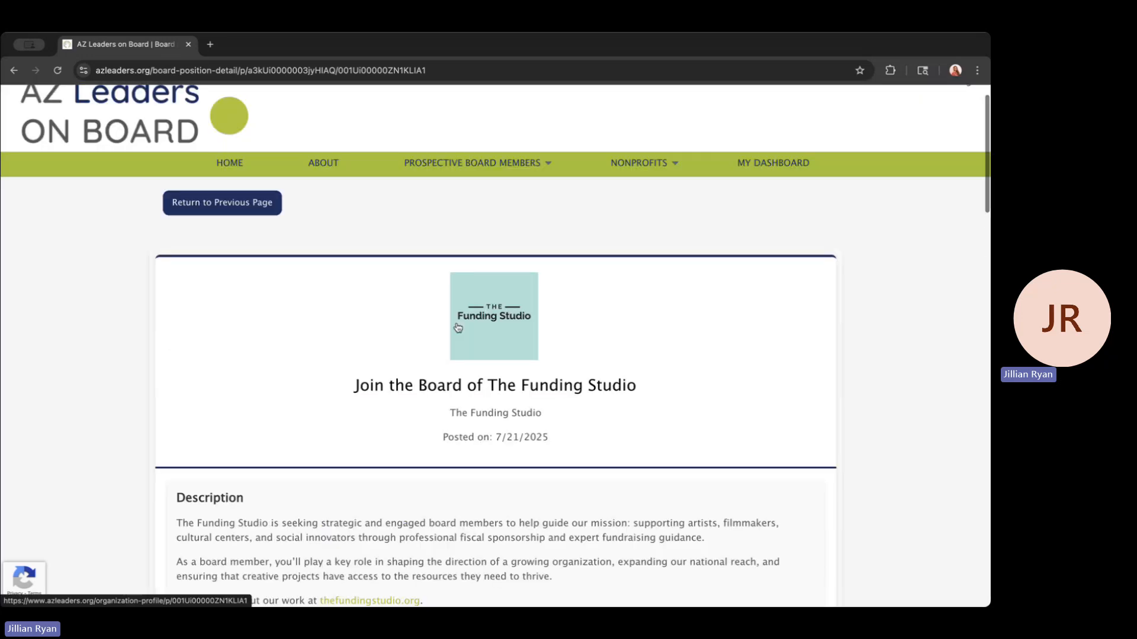
pyautogui.click(257, 198)
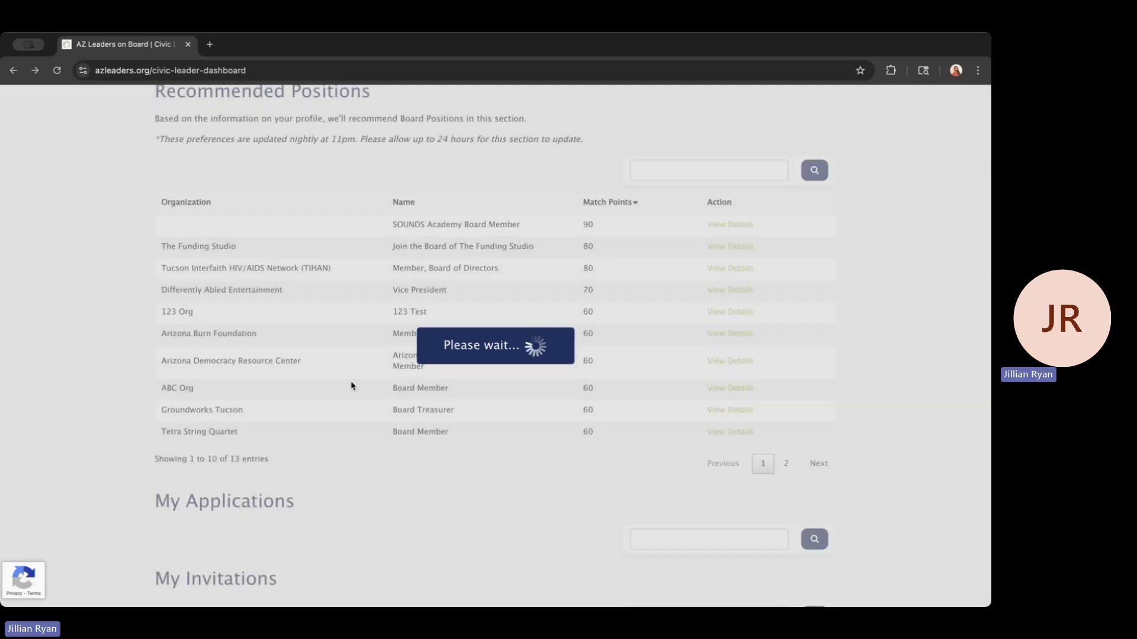
# Step: Examine the My Applications list, highlighting the Status values Matched and Inquiry of the listed applications
pyautogui.scroll(3, 348, 360)
pyautogui.scroll(-6, 347, 360)
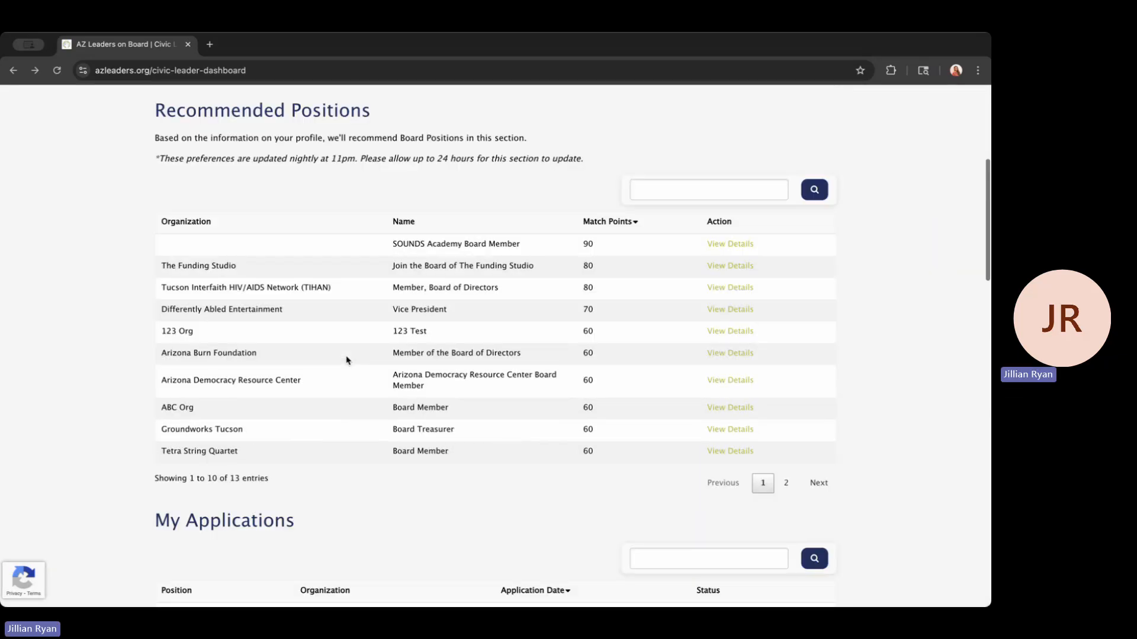
pyautogui.moveTo(172, 270); pyautogui.dragTo(327, 275)
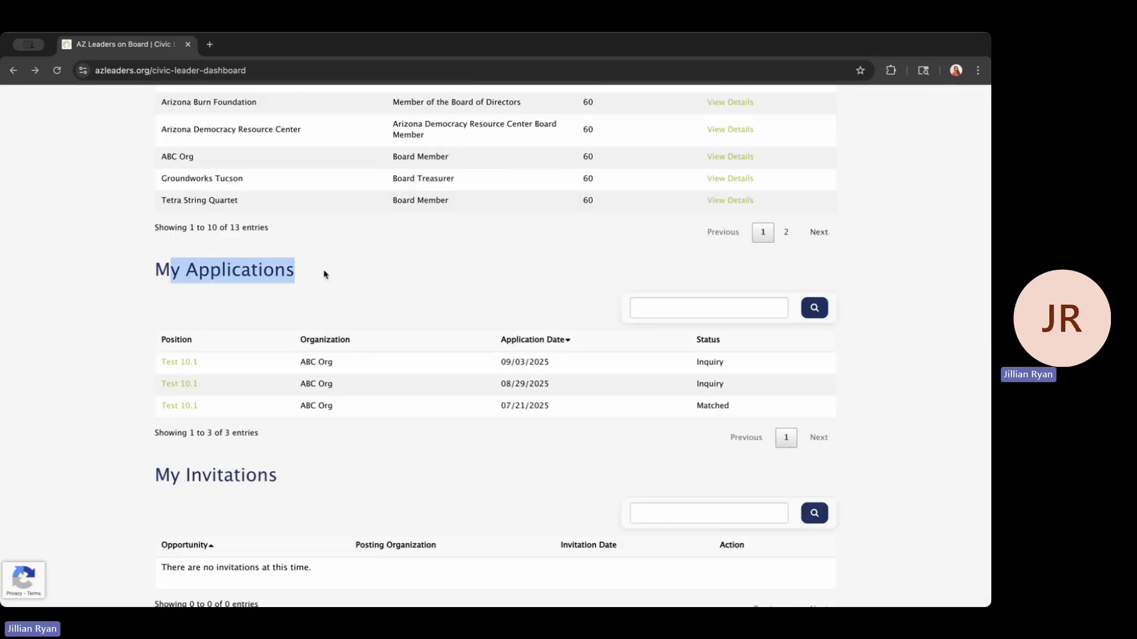
pyautogui.click(327, 275)
pyautogui.scroll(1, 249, 208)
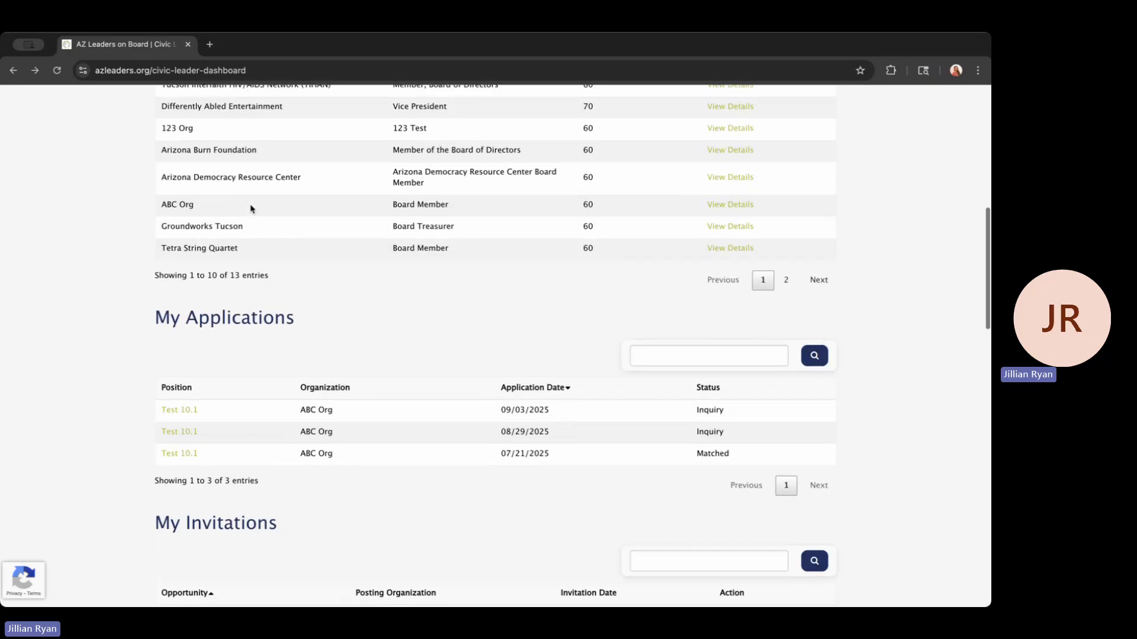
pyautogui.scroll(-2, 284, 237)
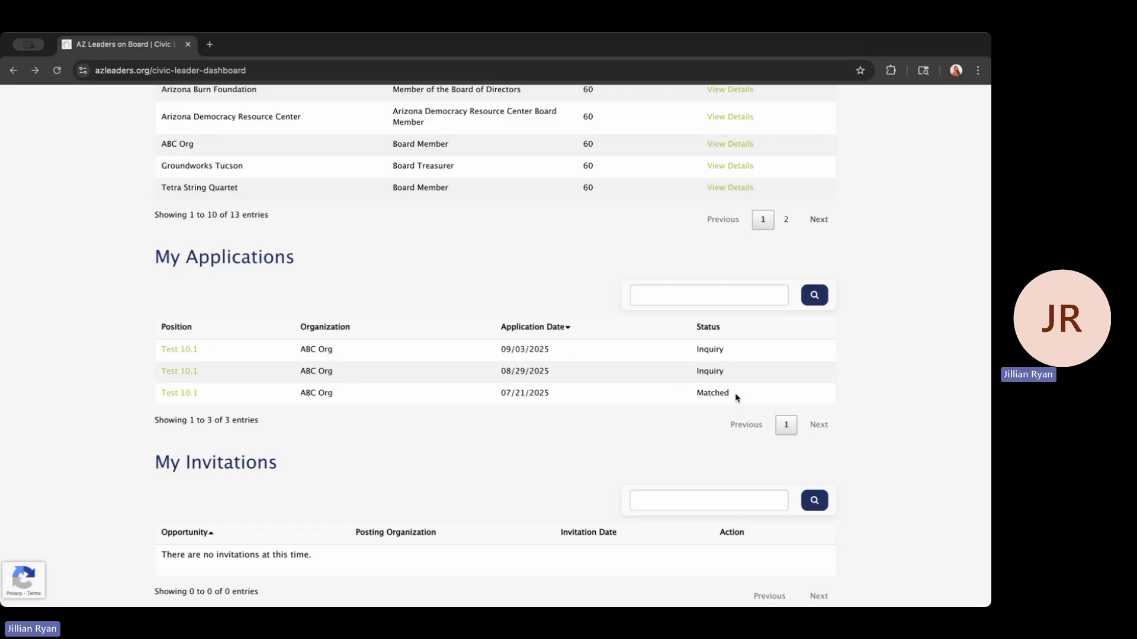
pyautogui.moveTo(735, 396); pyautogui.dragTo(704, 341)
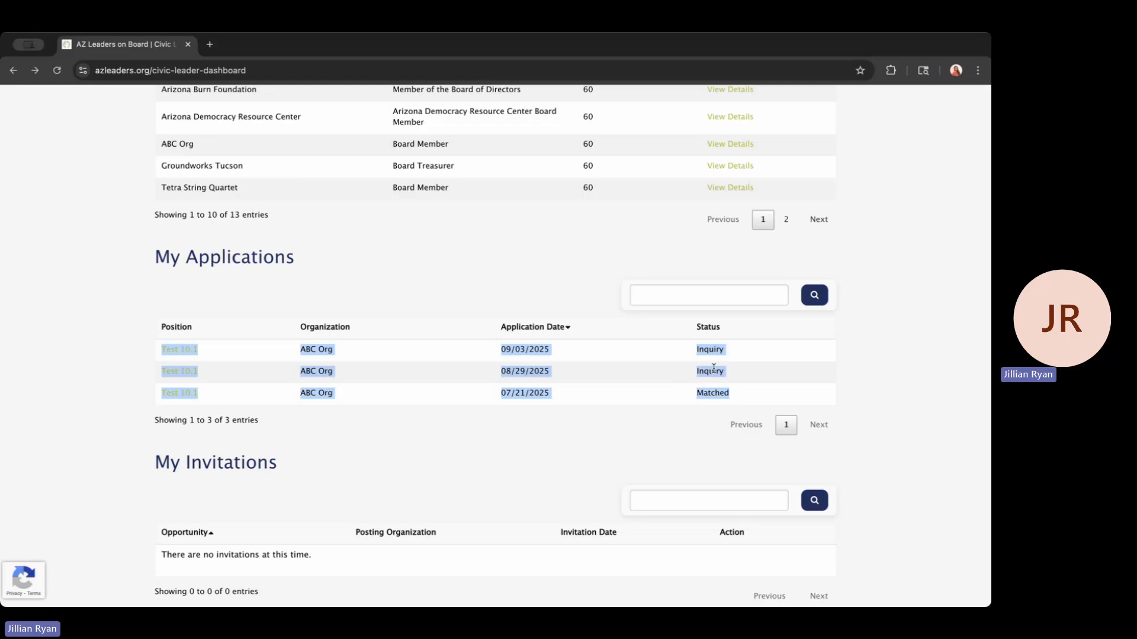
pyautogui.moveTo(737, 392); pyautogui.dragTo(667, 396)
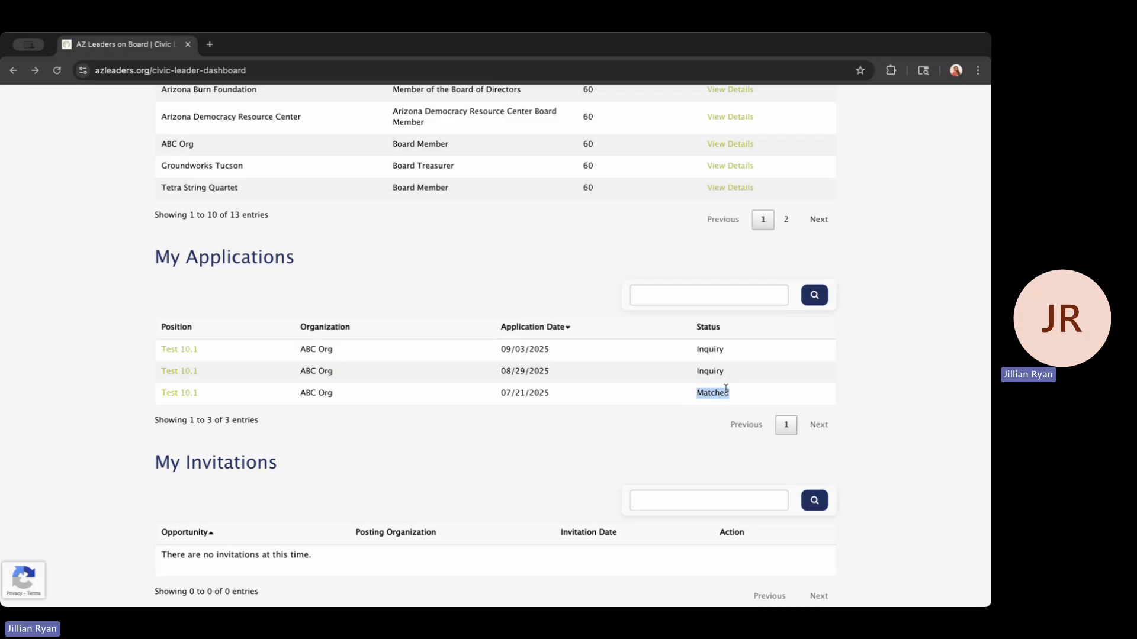
pyautogui.scroll(1, 651, 361)
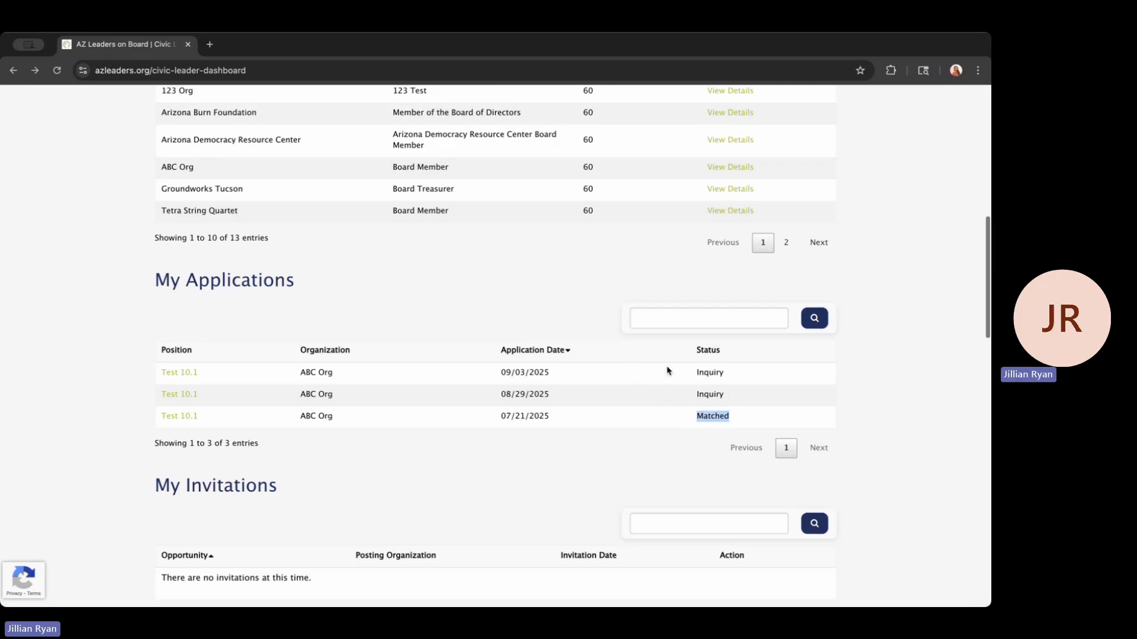
pyautogui.moveTo(730, 379); pyautogui.dragTo(687, 381)
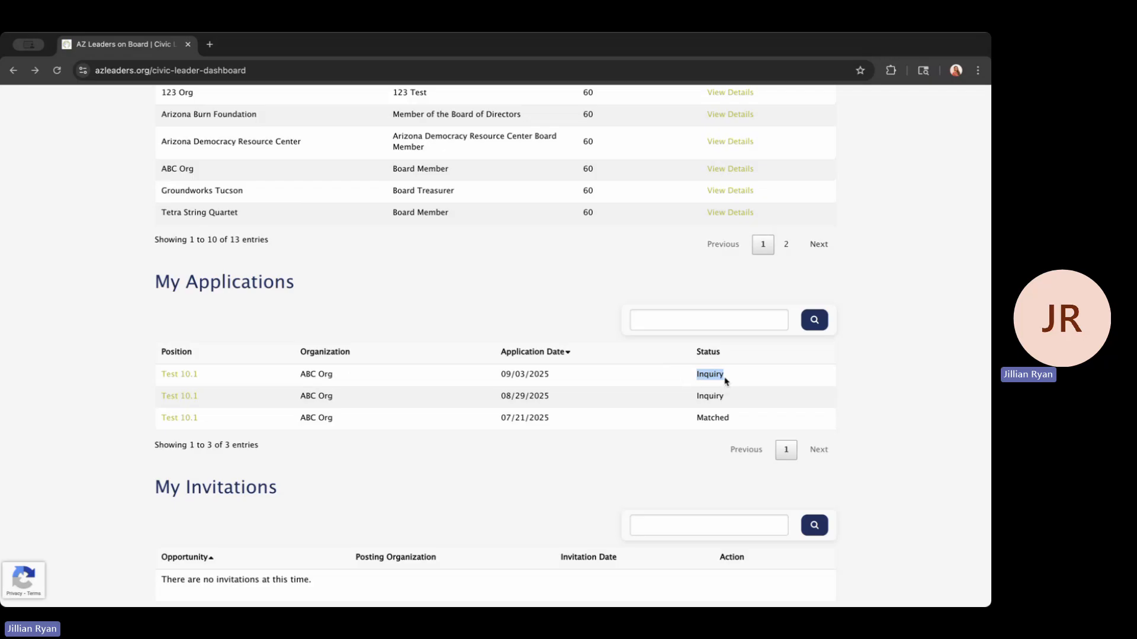
pyautogui.click(726, 380)
# Step: Look through the My Invitations and Open Board Positions sections and glance back over Recommended Positions and My Applications
pyautogui.scroll(-5, 568, 441)
pyautogui.scroll(-1, 567, 443)
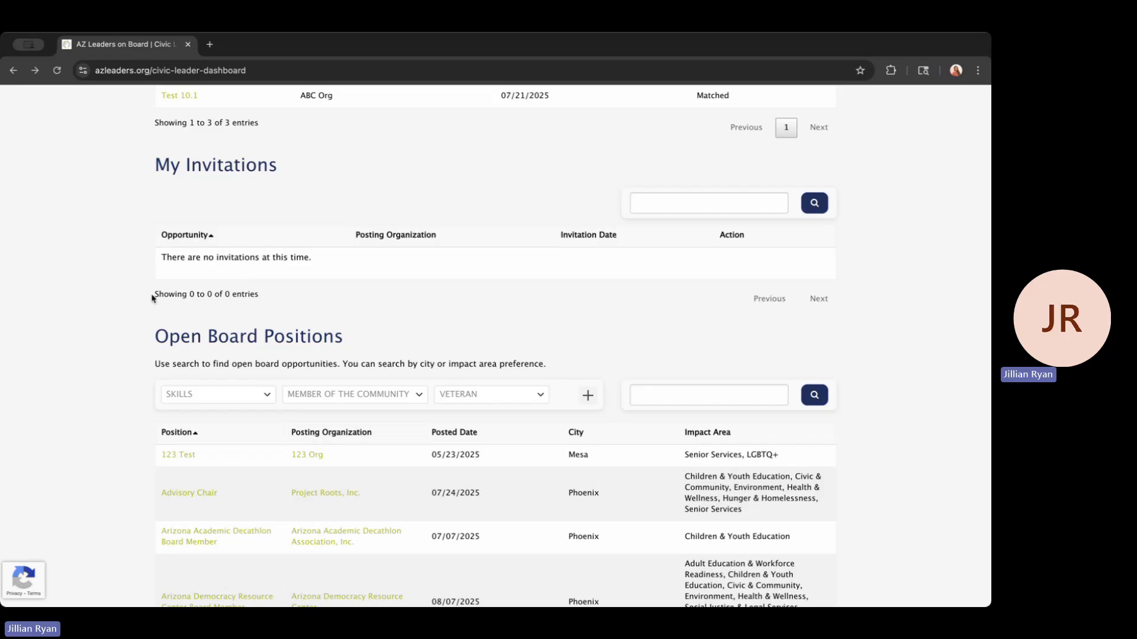
pyautogui.scroll(-6, 340, 318)
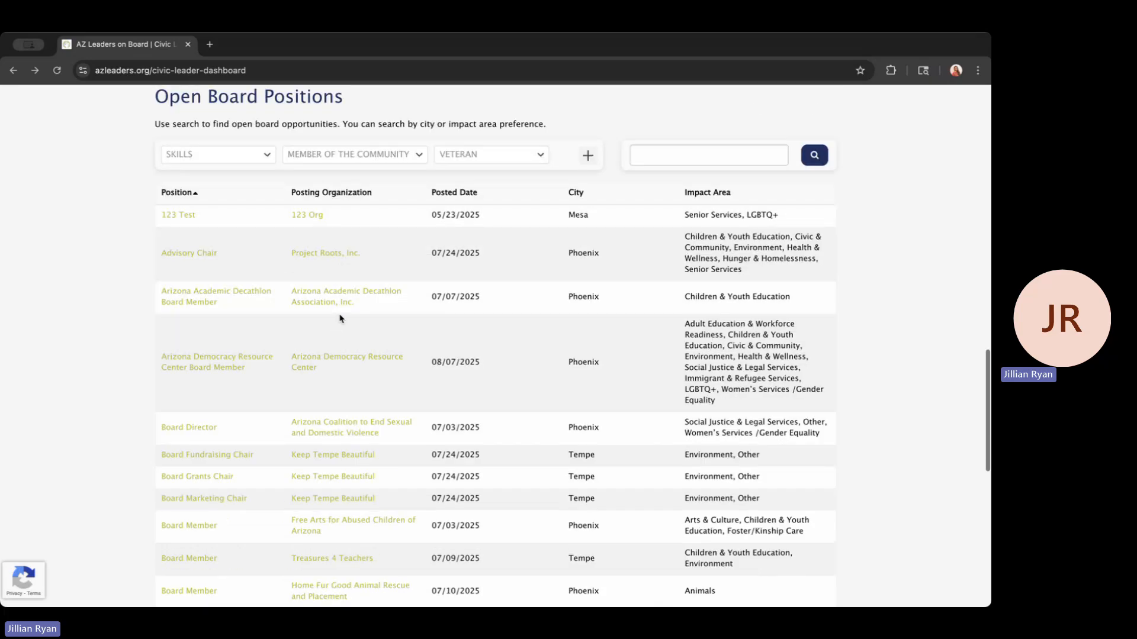
pyautogui.scroll(4, 340, 318)
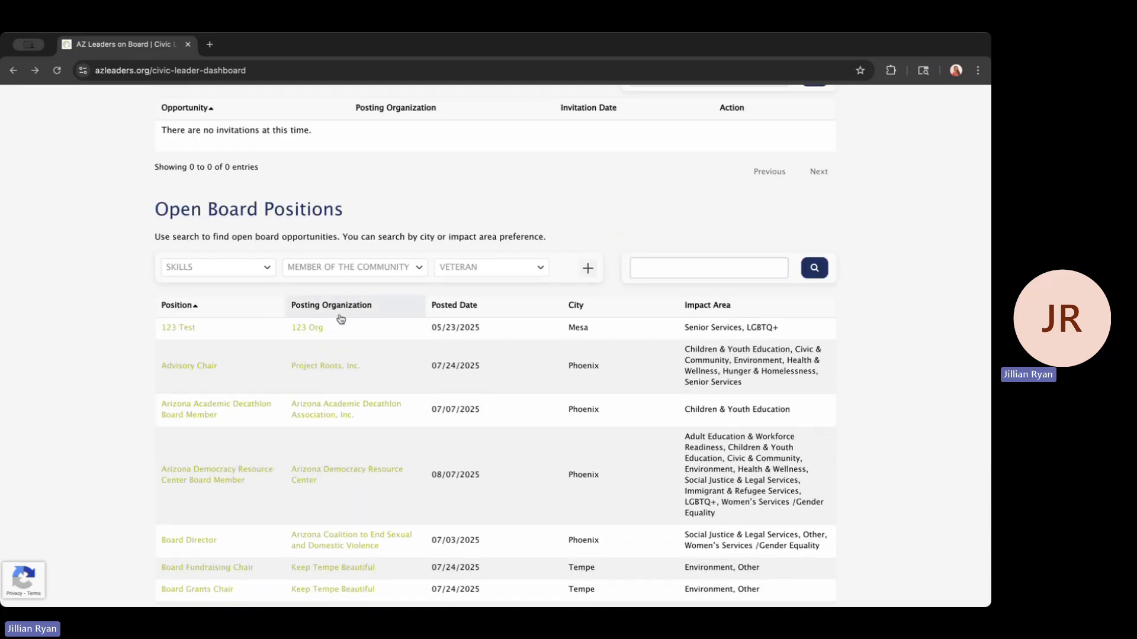
pyautogui.scroll(10, 340, 319)
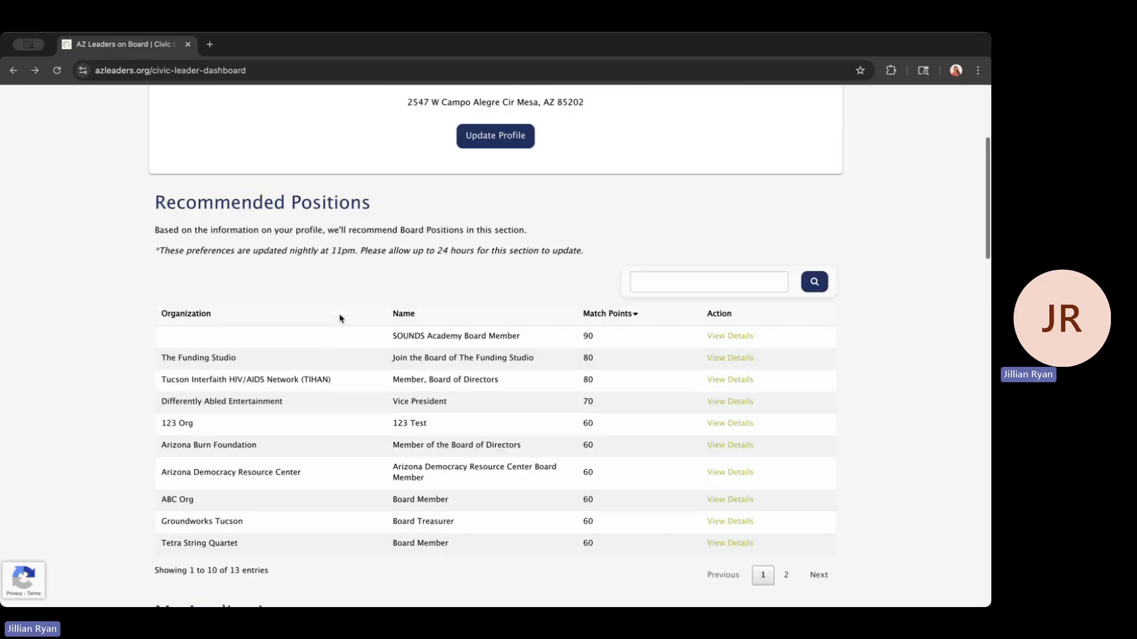
pyautogui.scroll(-1, 371, 500)
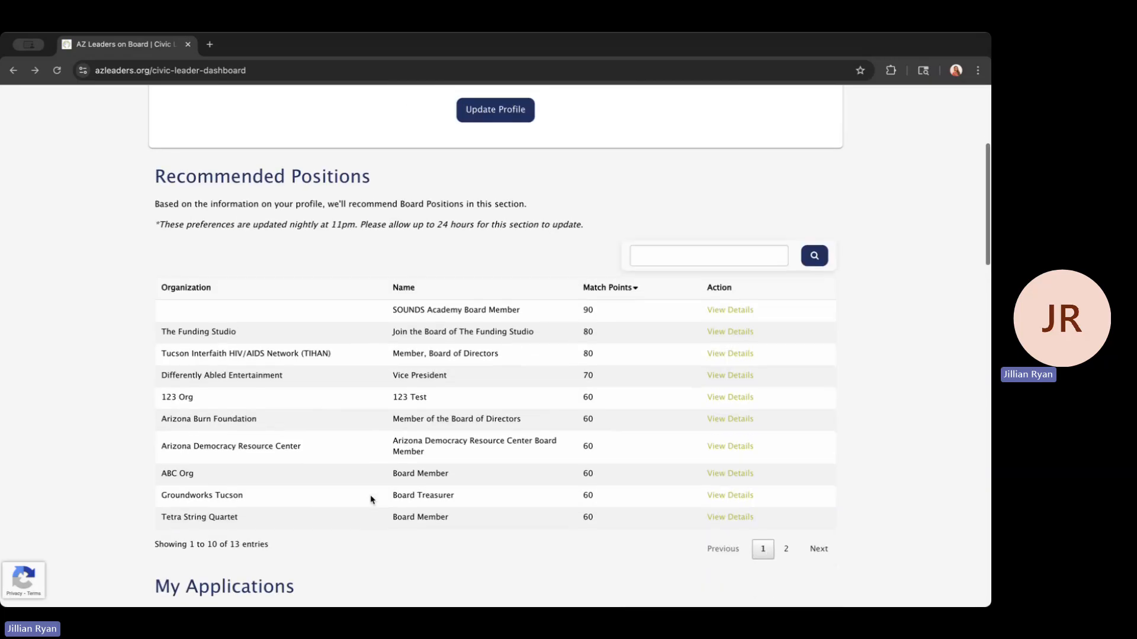
pyautogui.scroll(-8, 371, 501)
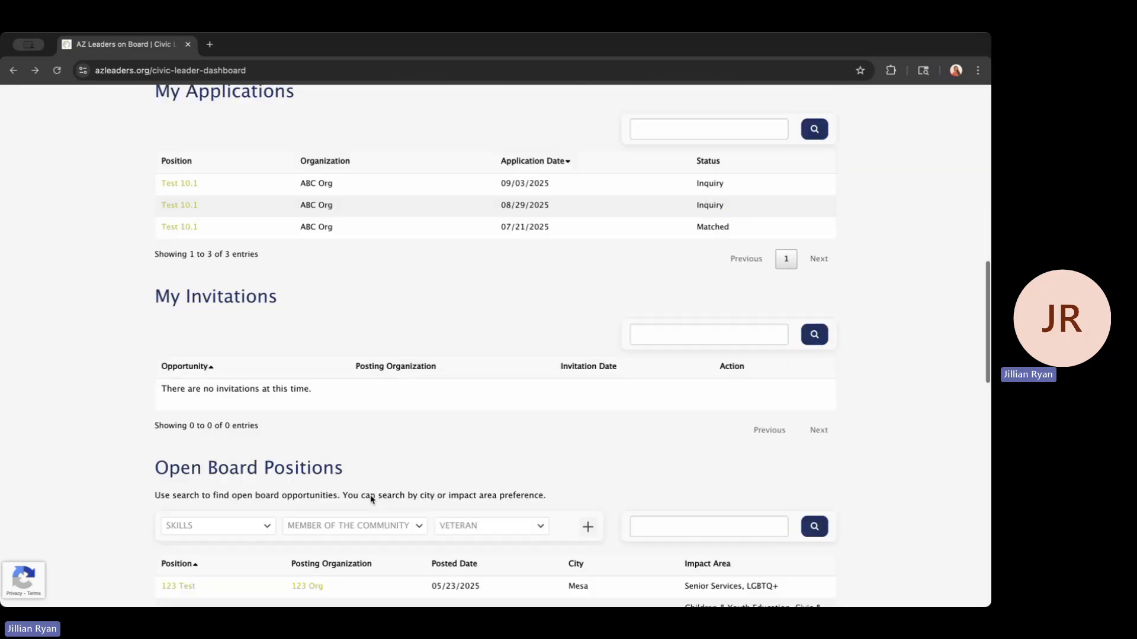
# Step: Open the Board Fundraising Chair position of Keep Tempe Beautiful from Open Board Positions and read its description, skills, contribution, schedule and preference sections
pyautogui.scroll(-8, 372, 500)
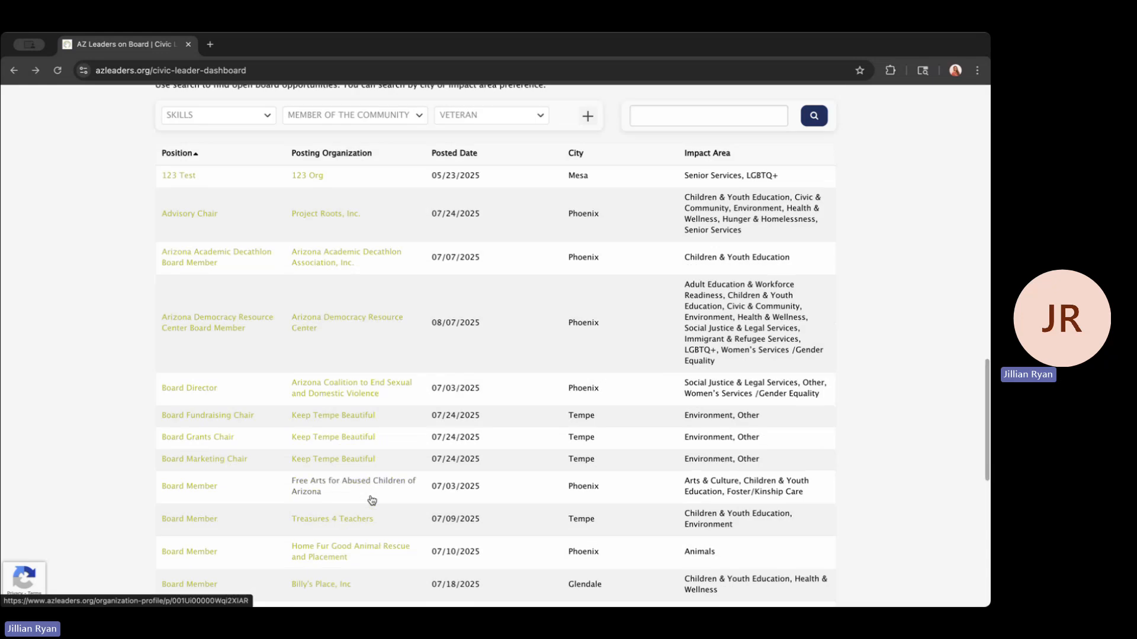
pyautogui.scroll(1, 372, 500)
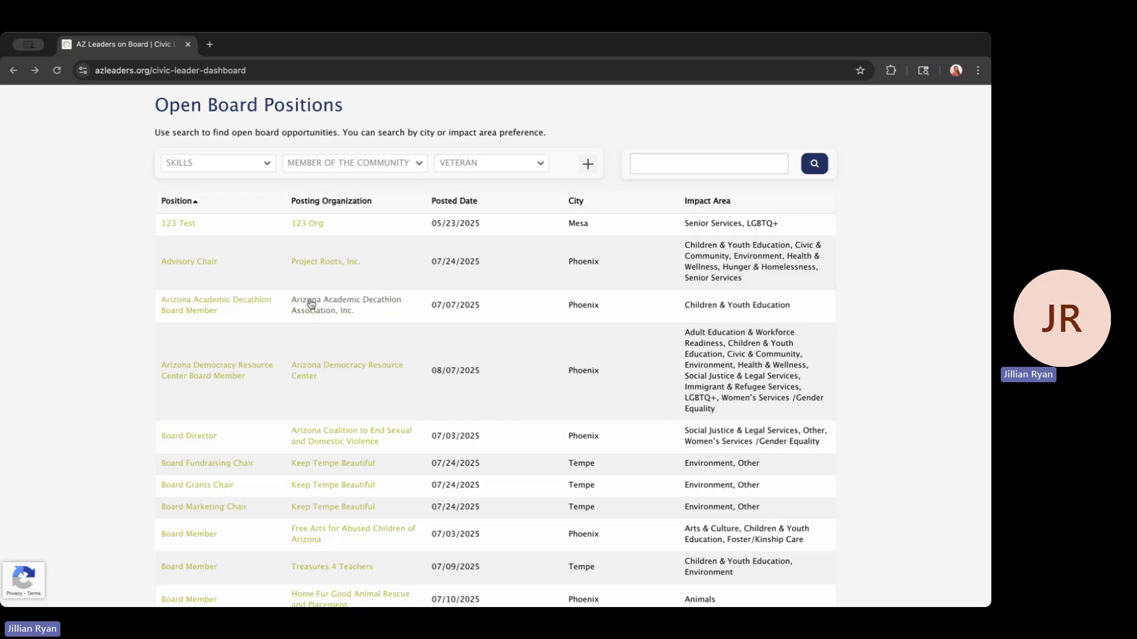
pyautogui.scroll(-1, 378, 472)
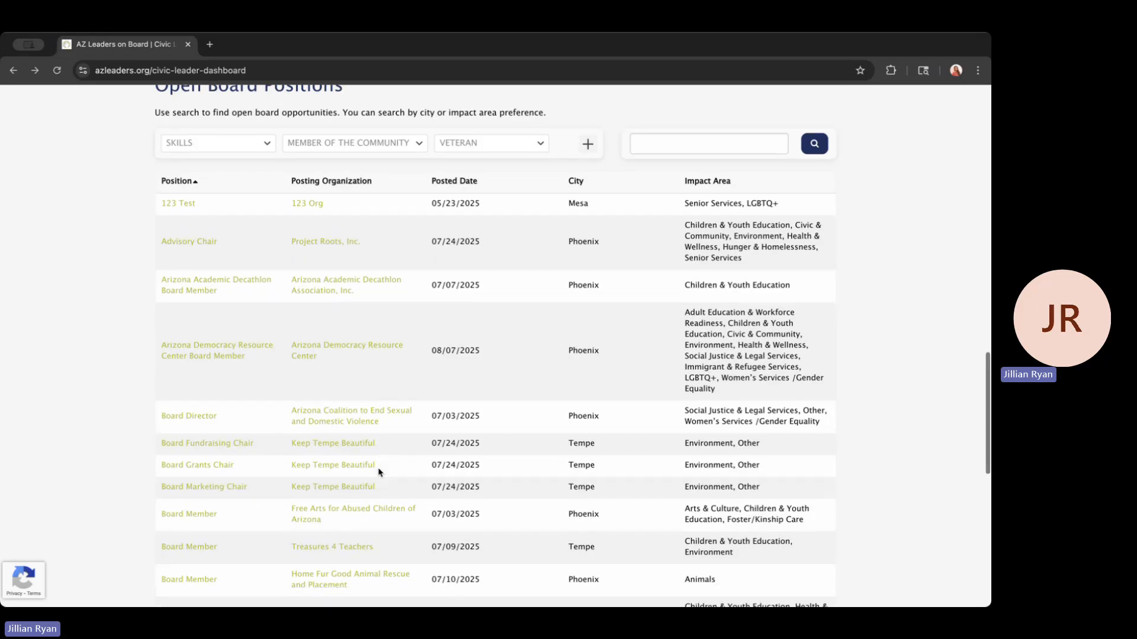
pyautogui.click(245, 452)
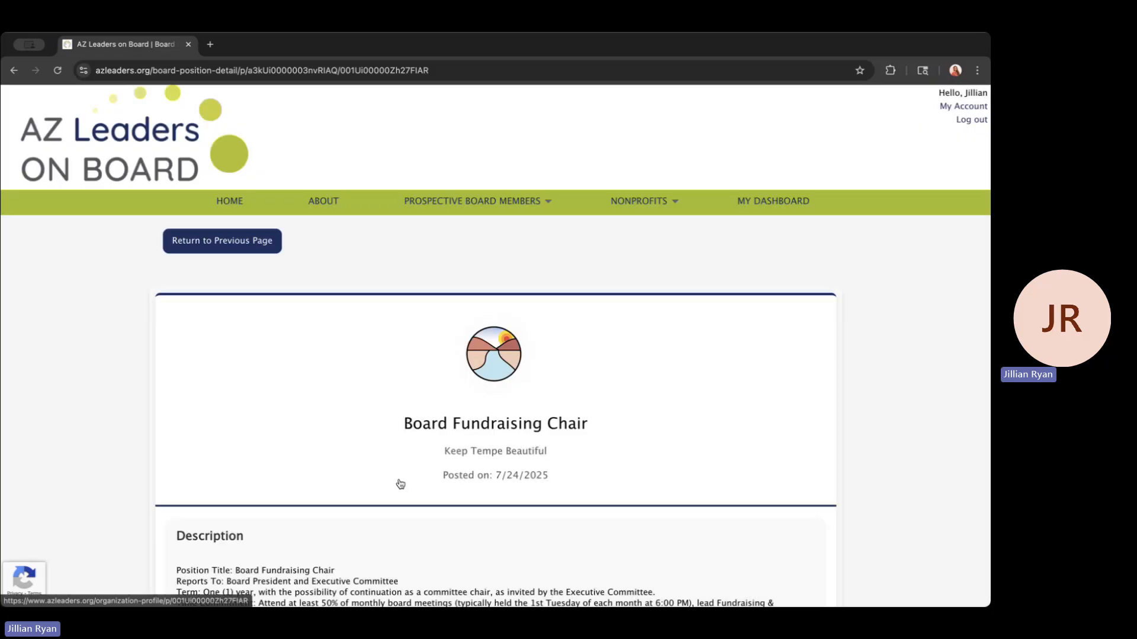
pyautogui.scroll(-3, 399, 480)
pyautogui.scroll(-10, 399, 479)
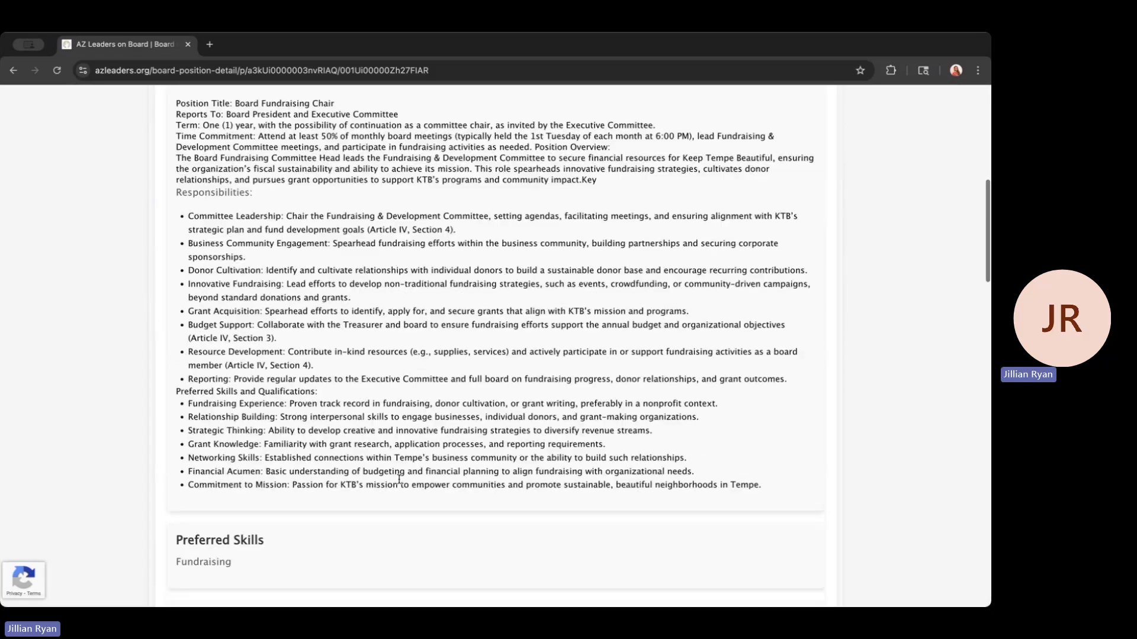
pyautogui.scroll(-5, 399, 481)
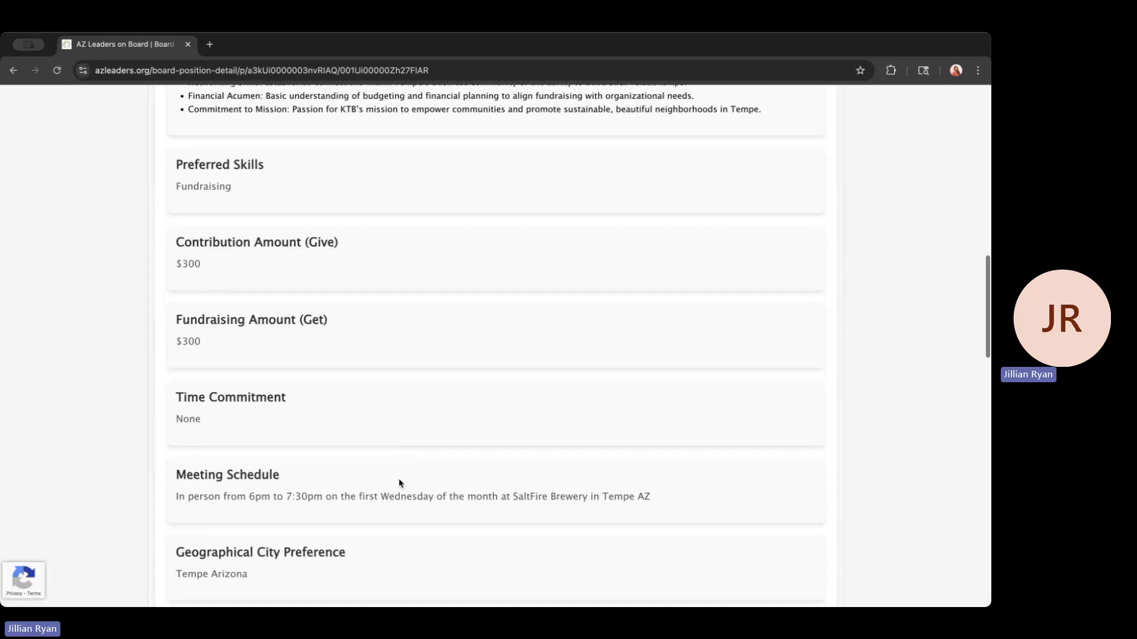
pyautogui.scroll(-10, 399, 483)
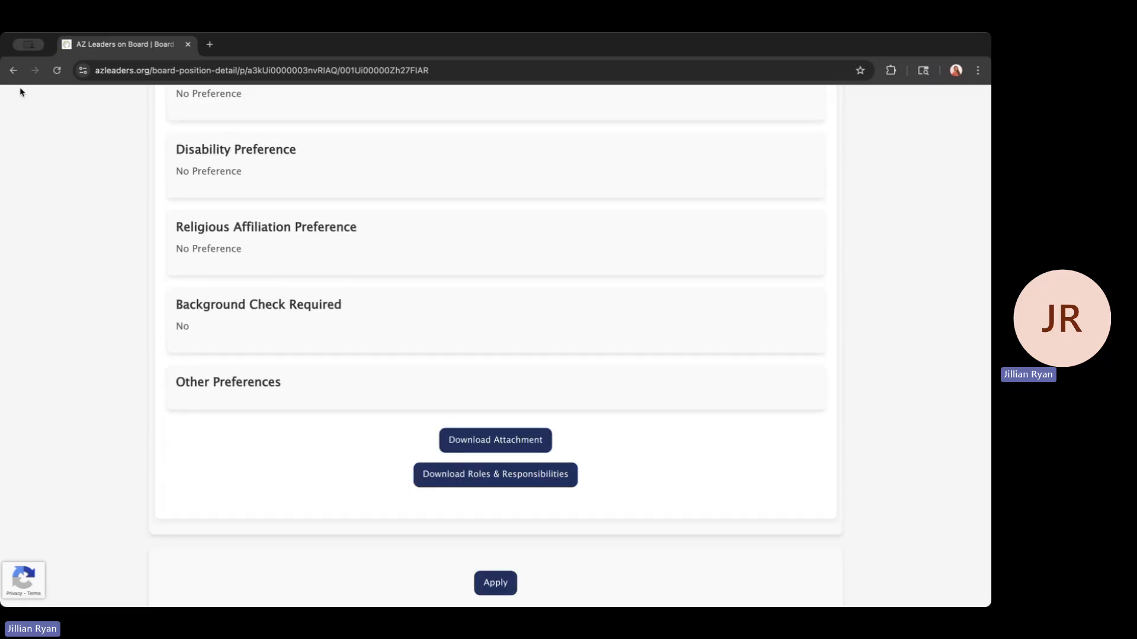
# Step: Return to the dashboard's Open Board Positions section and expand the additional search filters
pyautogui.click(465, 439)
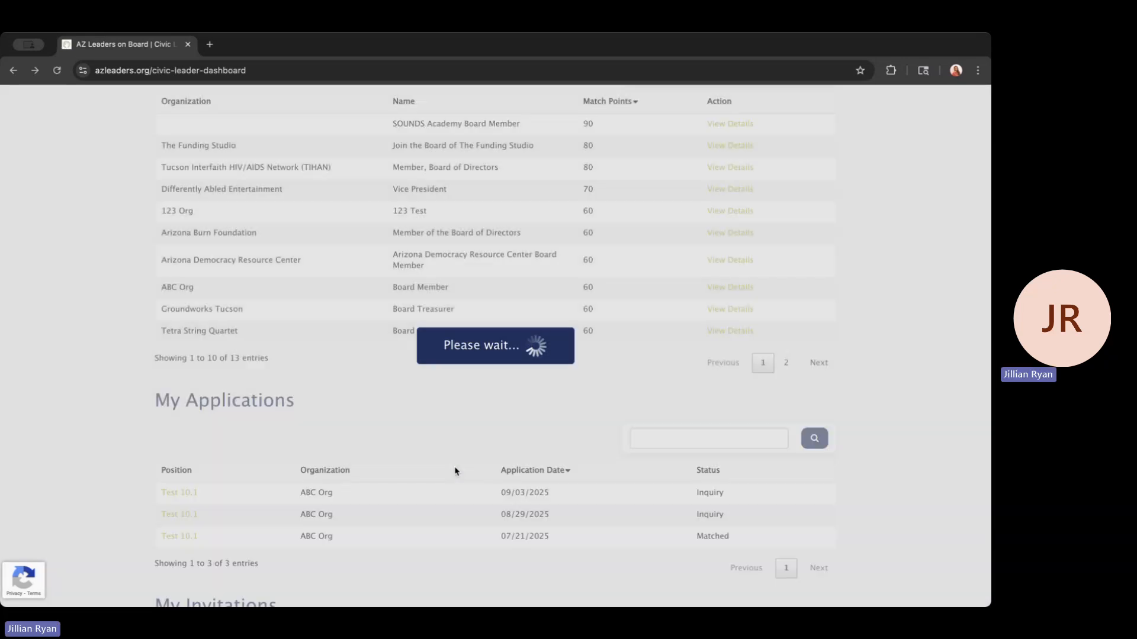
pyautogui.scroll(-2, 456, 471)
pyautogui.scroll(-9, 456, 471)
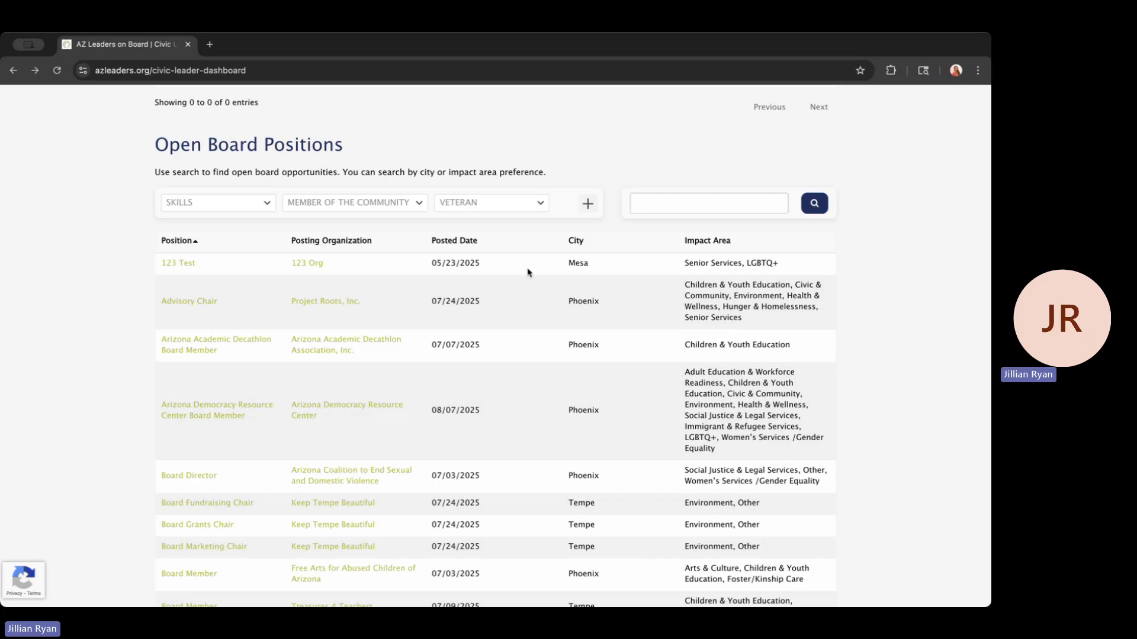
pyautogui.click(588, 204)
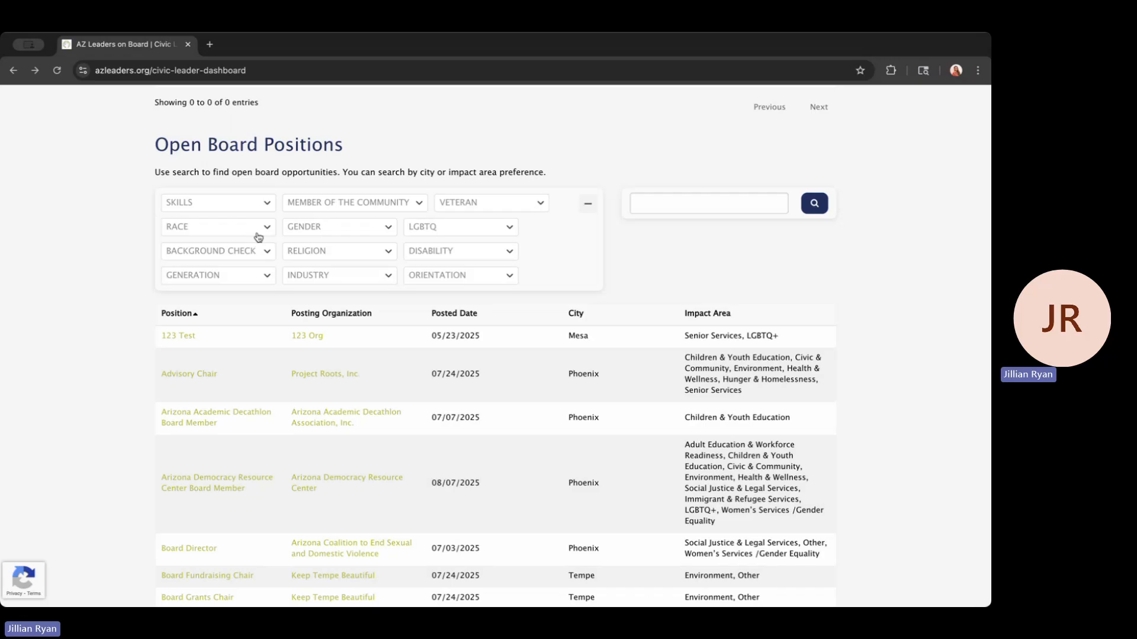
# Step: Filter the open board positions by the Legal Expertise skill and look through the matching list
pyautogui.click(263, 205)
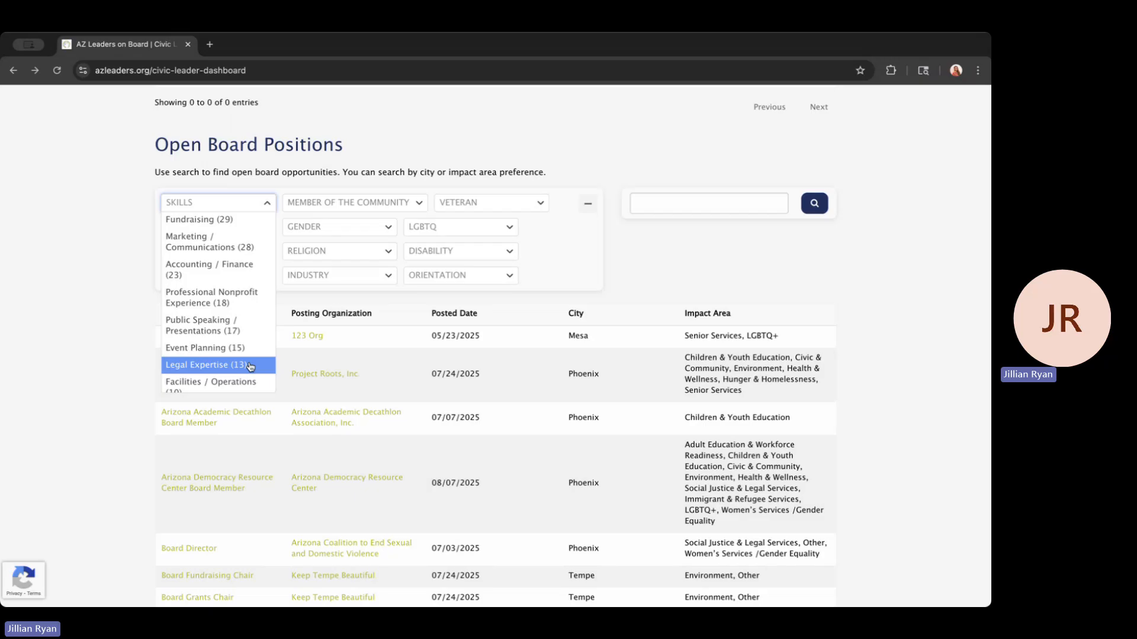
pyautogui.click(250, 365)
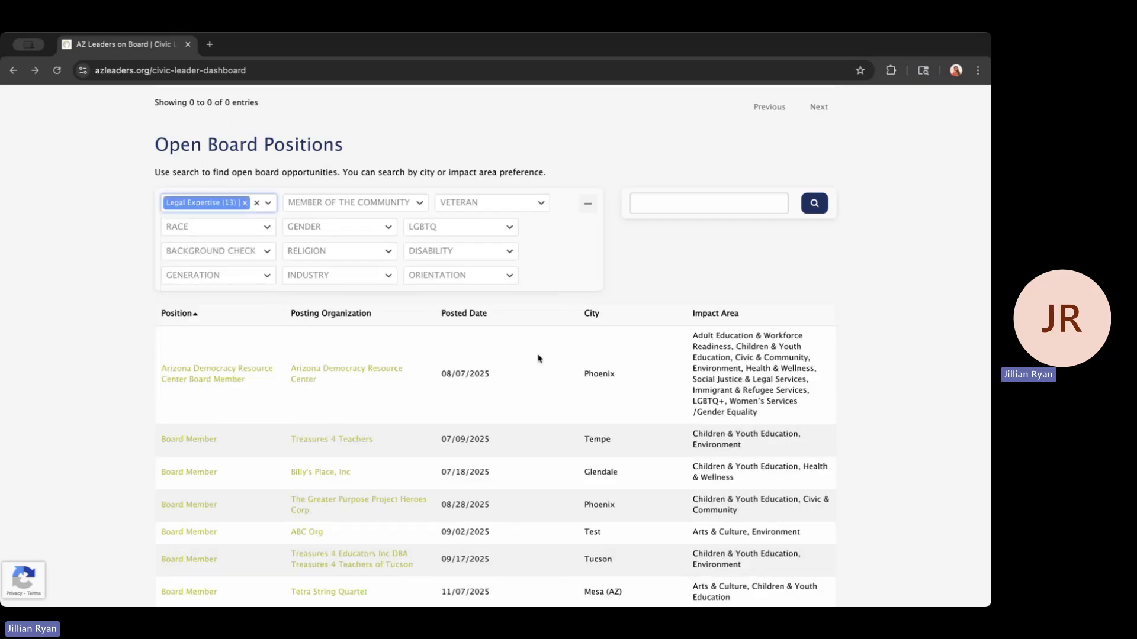
pyautogui.scroll(-3, 253, 386)
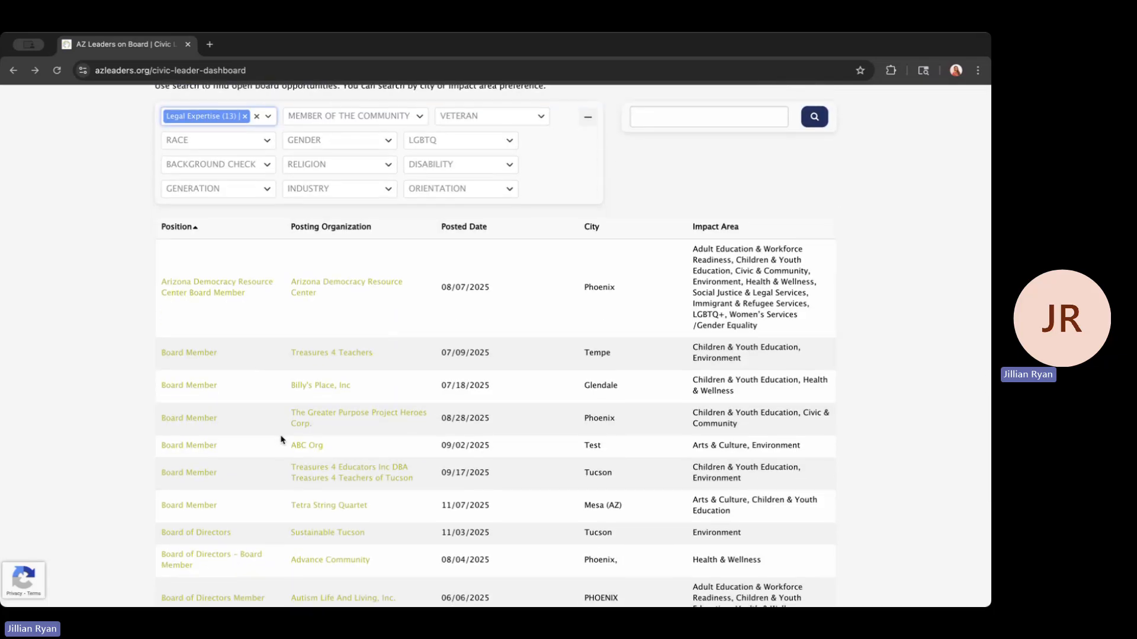
pyautogui.scroll(-5, 282, 439)
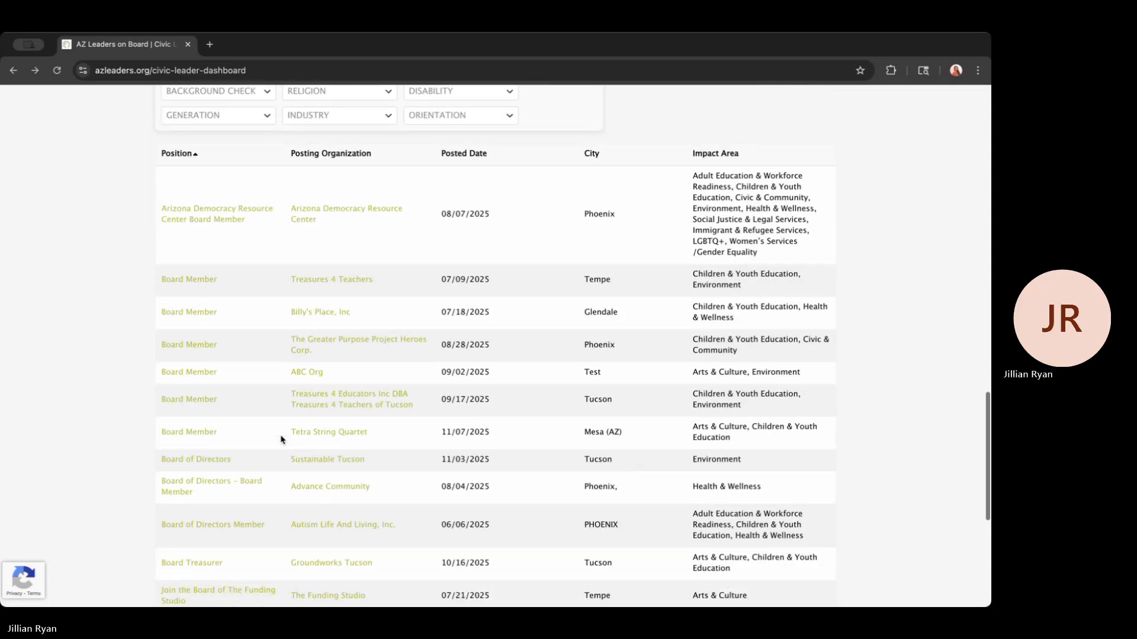
pyautogui.scroll(8, 282, 439)
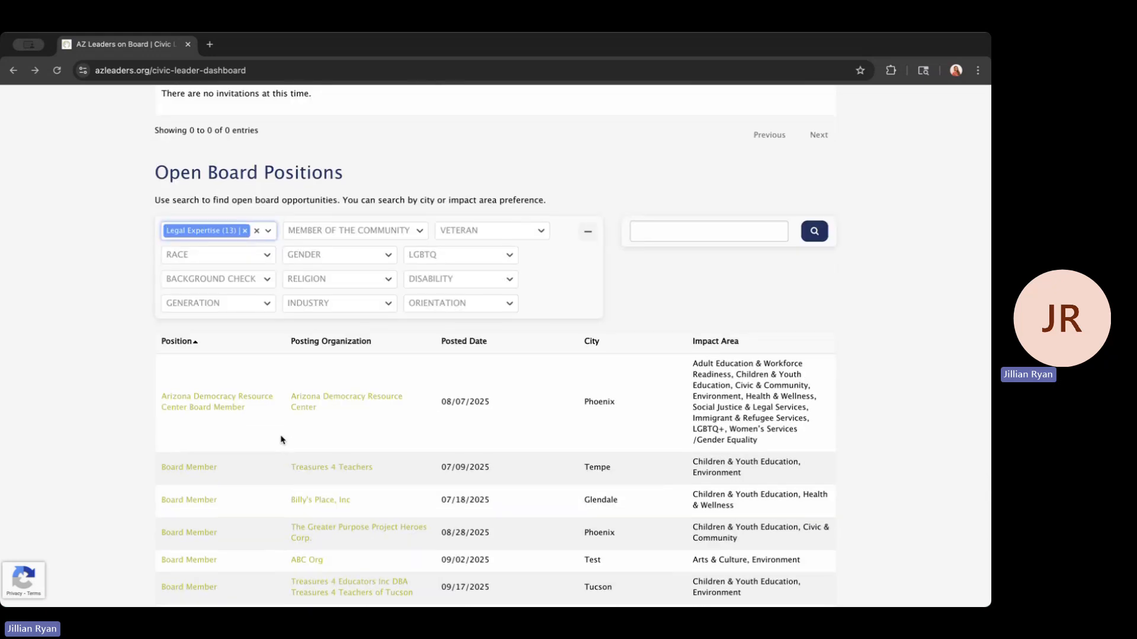
# Step: Sort the Legal Expertise positions by City in ascending order and look through the sorted list
pyautogui.click(592, 342)
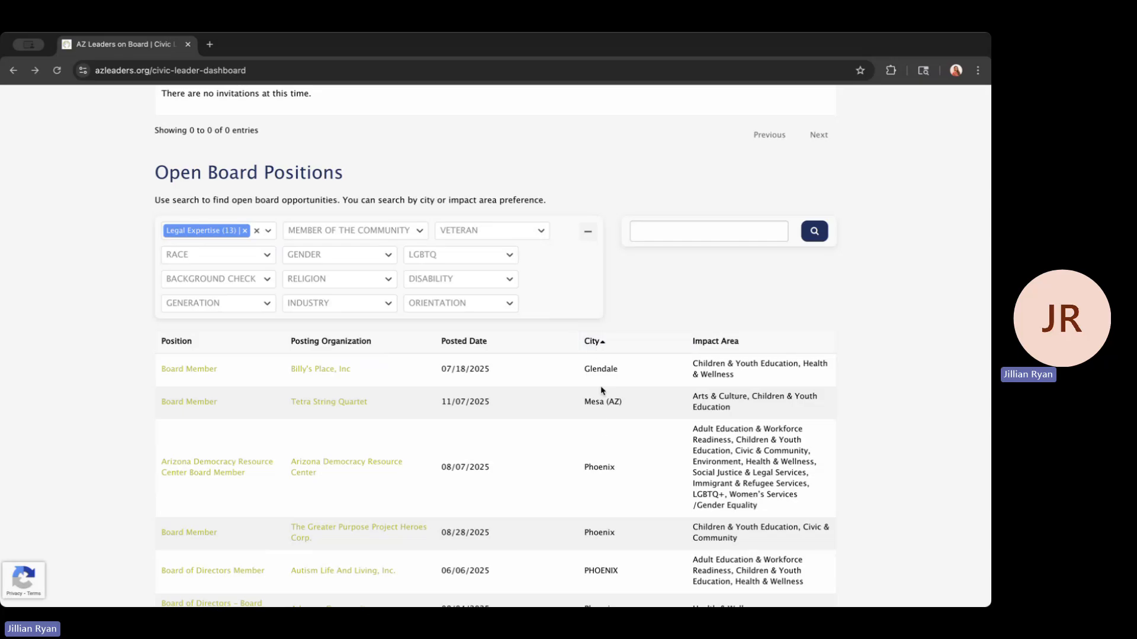
pyautogui.scroll(-1, 601, 426)
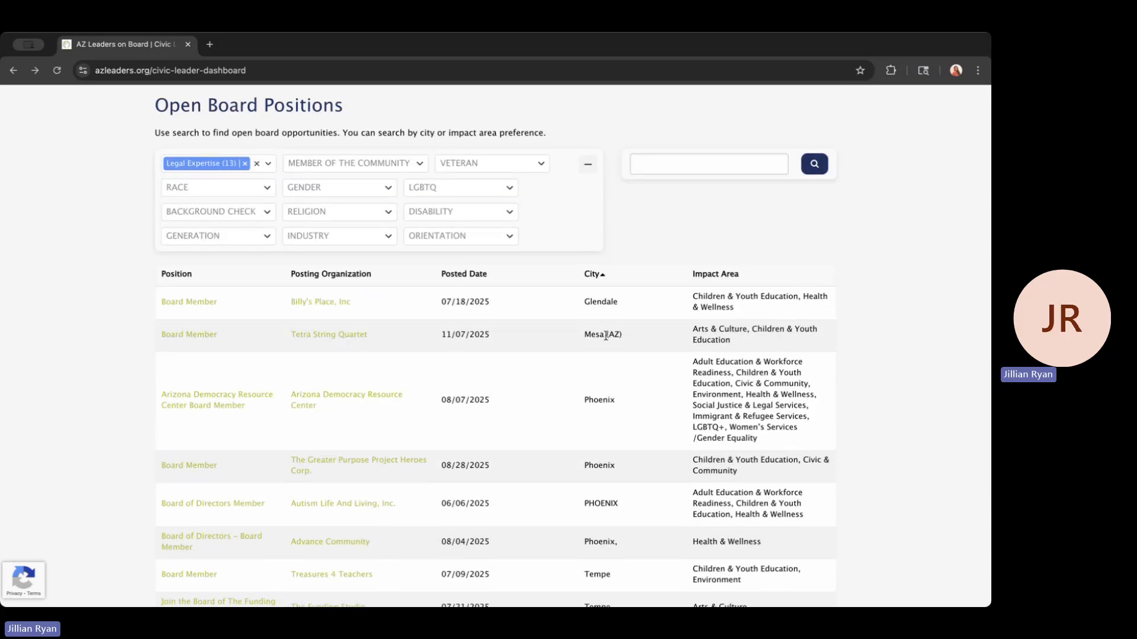
pyautogui.scroll(-1, 607, 386)
pyautogui.scroll(-2, 605, 385)
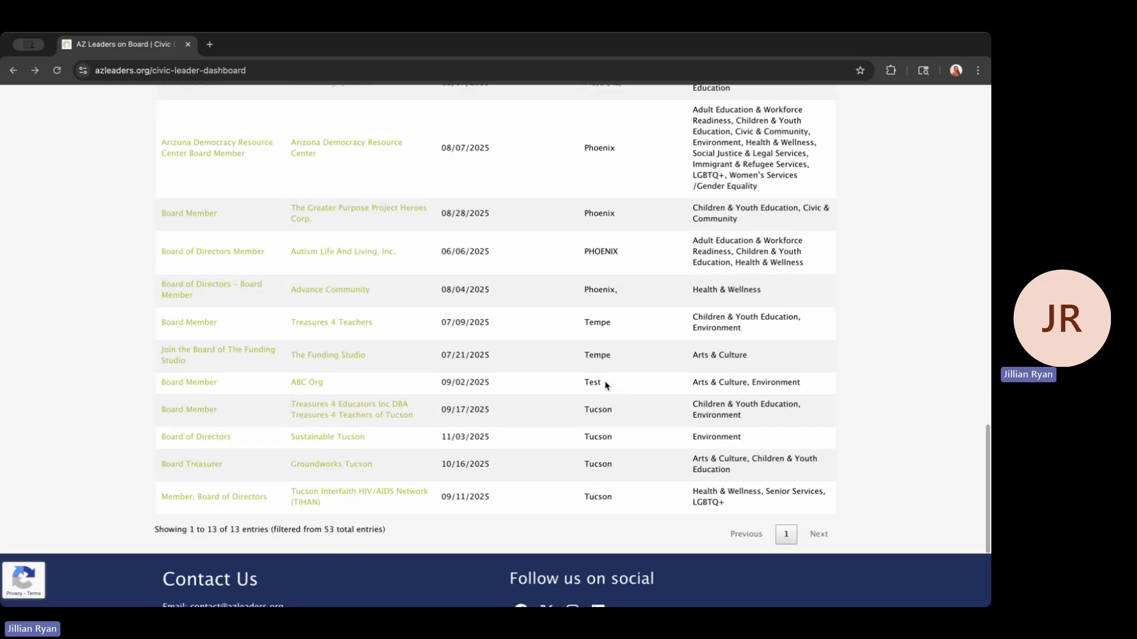
pyautogui.scroll(4, 603, 385)
pyautogui.click(595, 296)
pyautogui.click(594, 297)
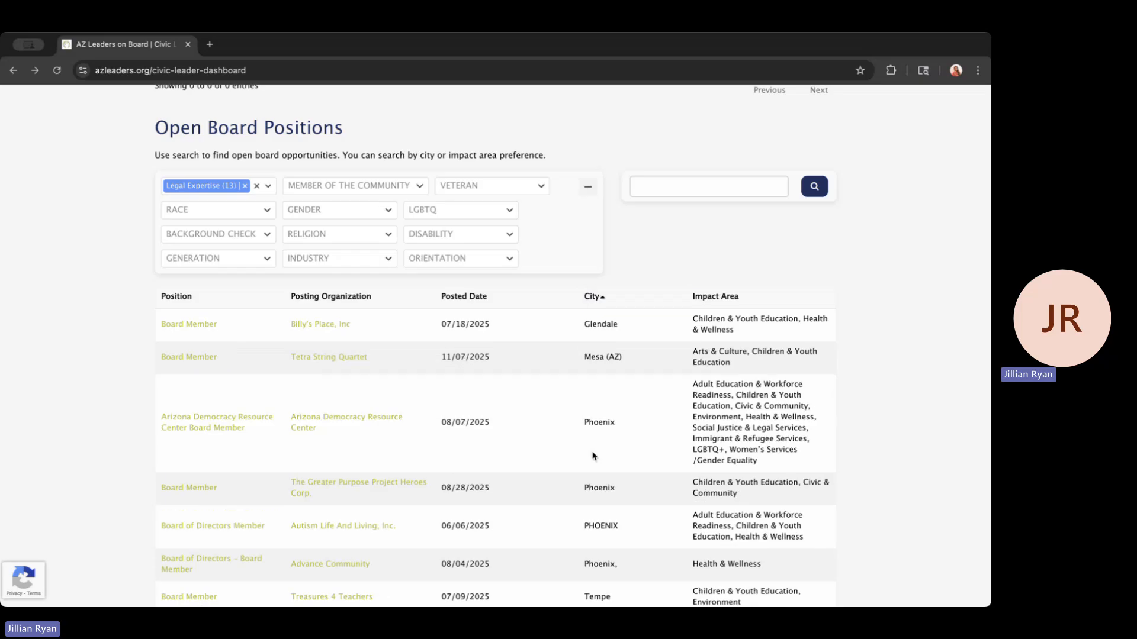
# Step: Highlight the Tucson entries in the City column of the sorted list, clear the highlight and go back to the filters
pyautogui.scroll(-2, 593, 456)
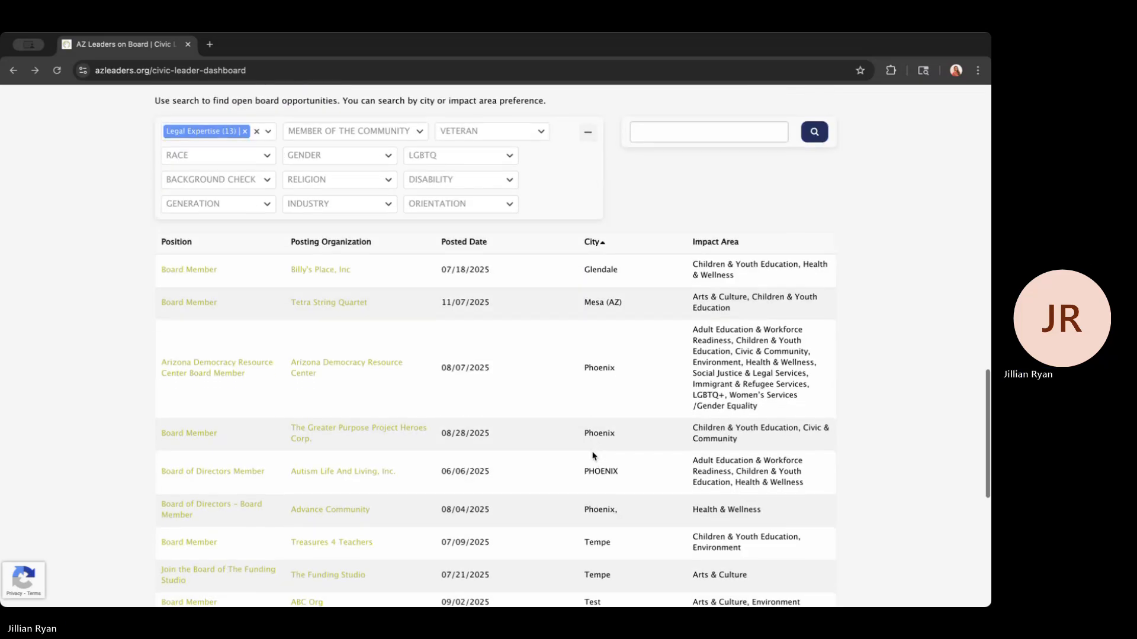
pyautogui.scroll(-5, 593, 456)
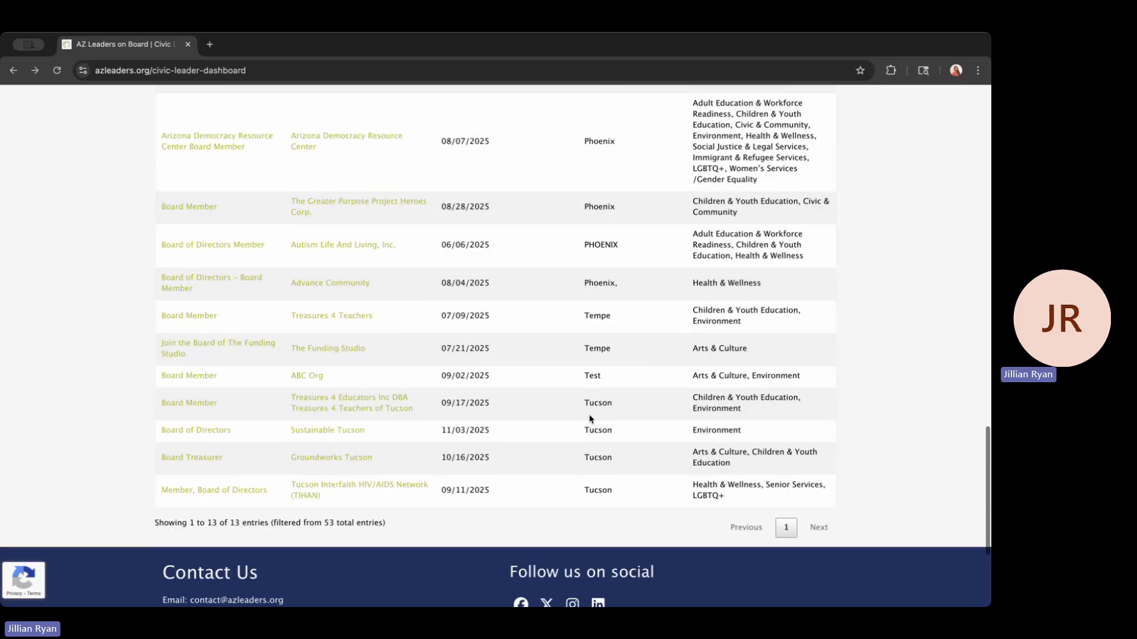
pyautogui.moveTo(589, 403); pyautogui.dragTo(616, 487)
pyautogui.click(616, 487)
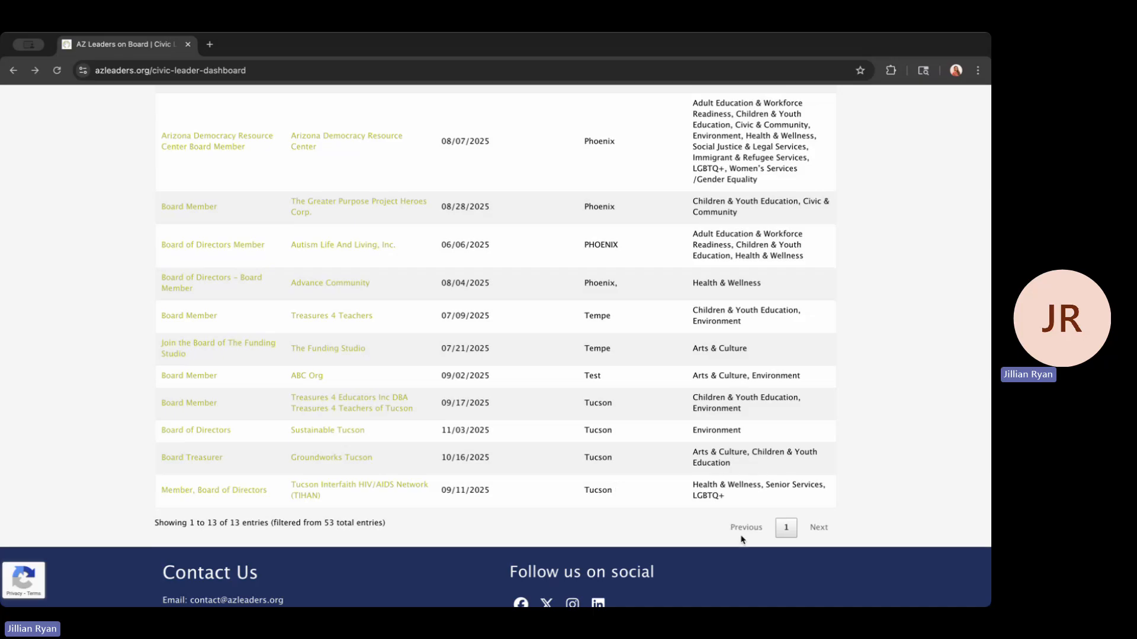
pyautogui.scroll(7, 600, 343)
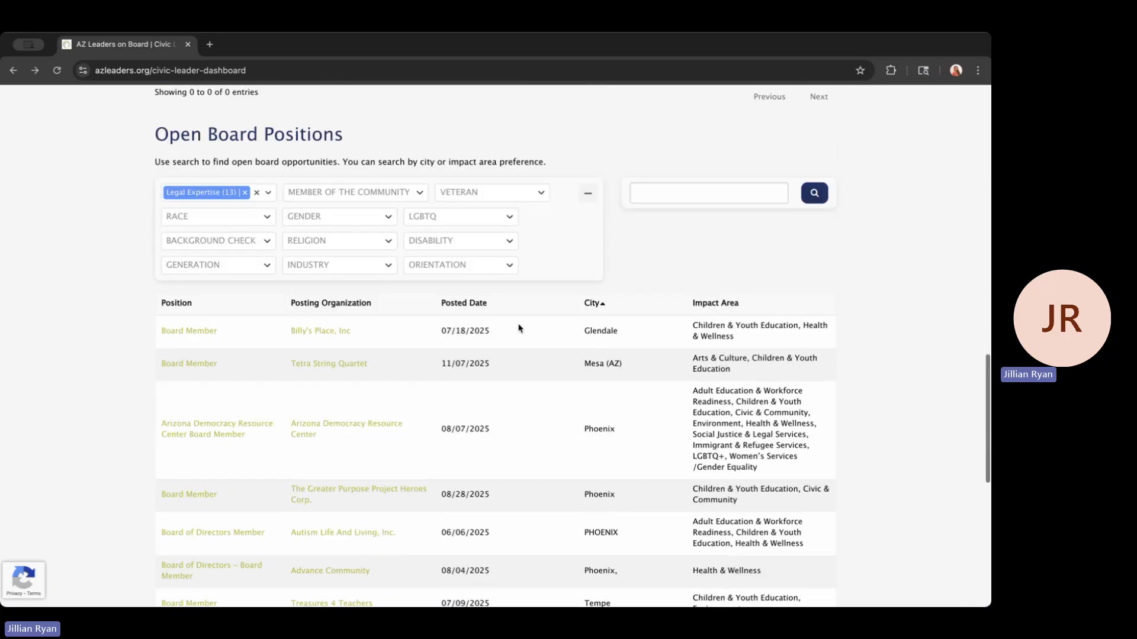
# Step: Clear the Legal Expertise filter and sort all open board positions by City in descending order
pyautogui.click(256, 195)
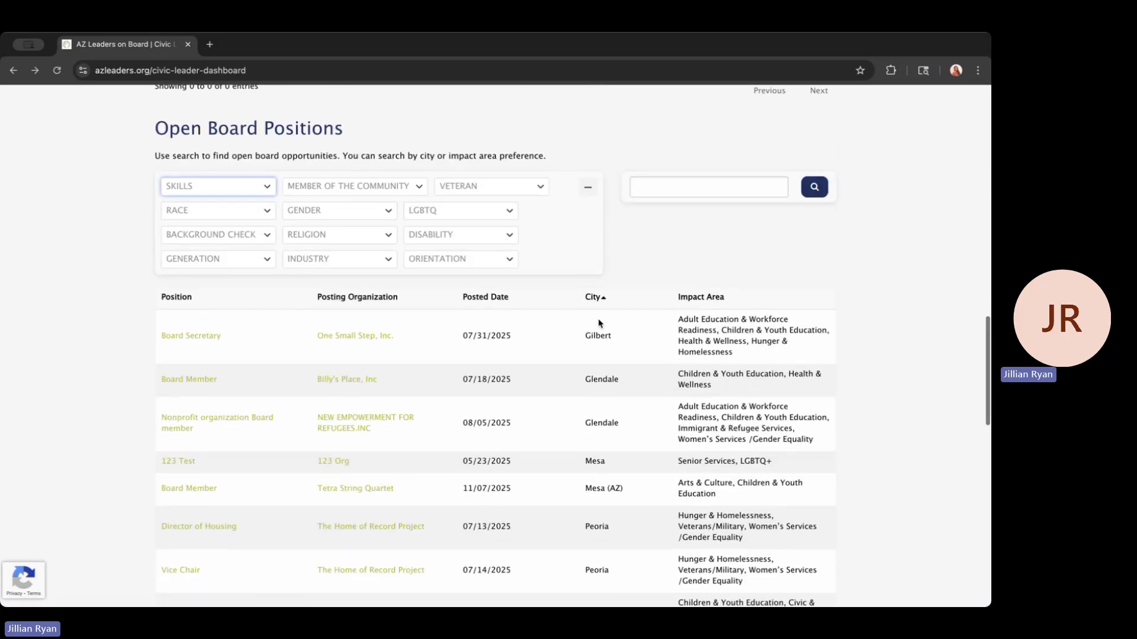
pyautogui.click(599, 301)
pyautogui.scroll(-5, 611, 432)
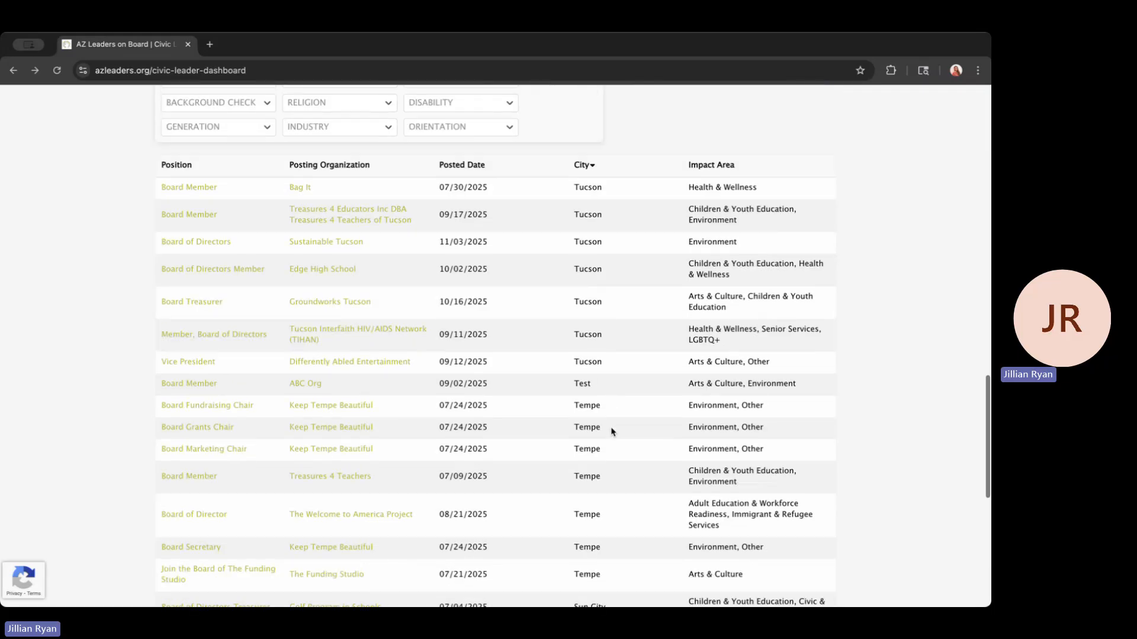
# Step: Go to page 3 of the open board positions and look through the cities listed there
pyautogui.scroll(-3, 612, 432)
pyautogui.click(778, 430)
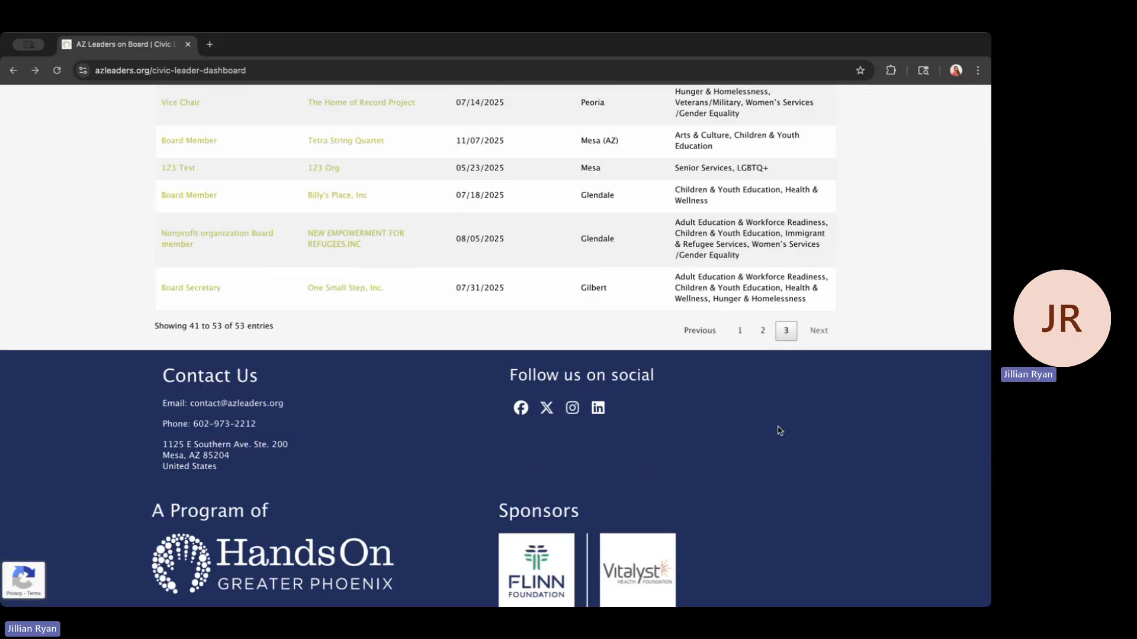
pyautogui.scroll(5, 583, 350)
pyautogui.scroll(3, 581, 350)
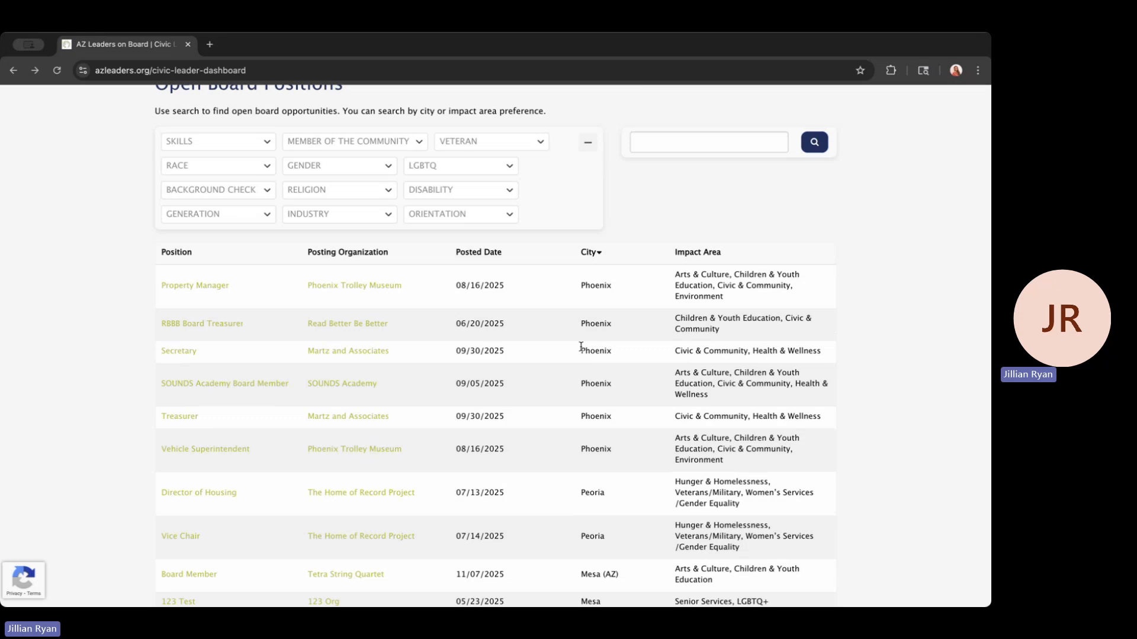
pyautogui.scroll(-5, 592, 280)
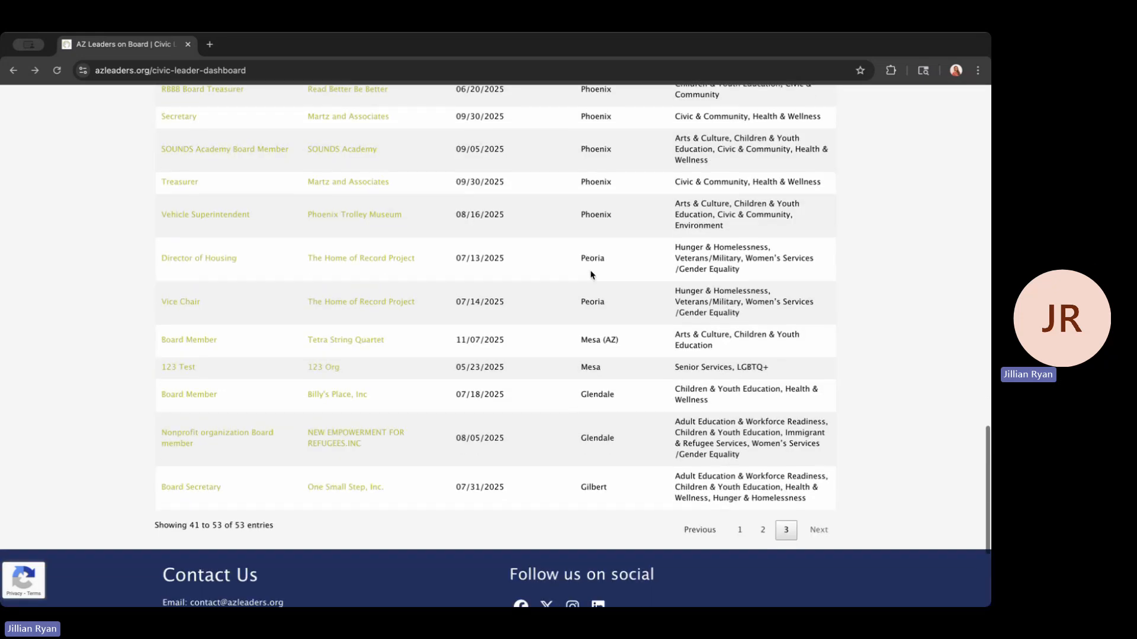
# Step: View the choices of the Disability and Veteran filters and close them without selecting anything
pyautogui.scroll(5, 591, 274)
pyautogui.scroll(2, 590, 274)
pyautogui.click(490, 267)
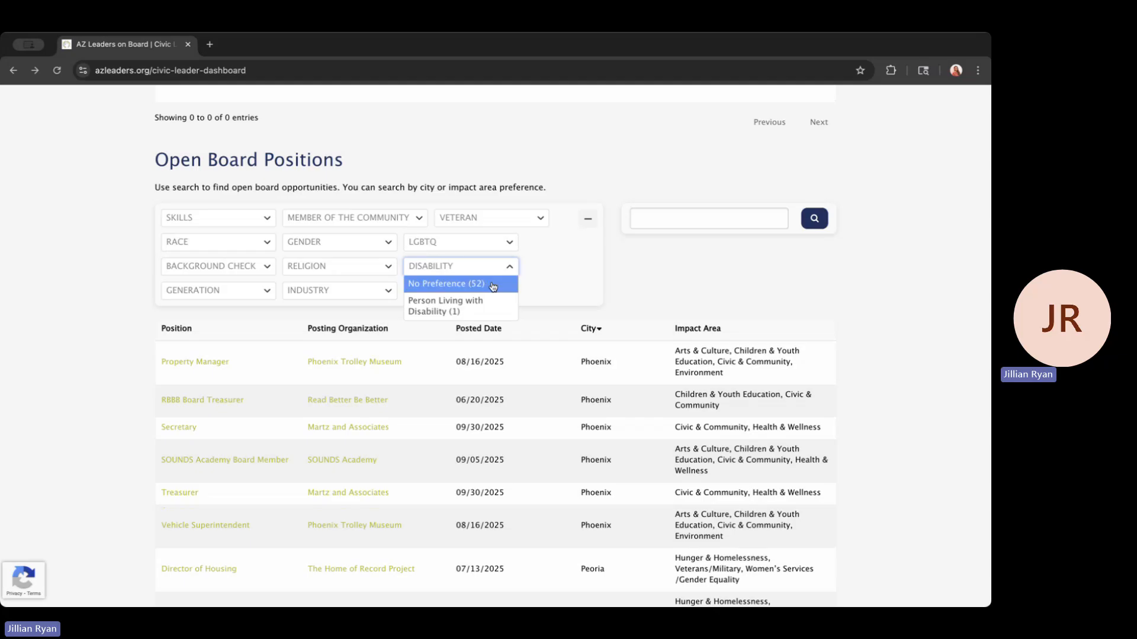
pyautogui.click(568, 312)
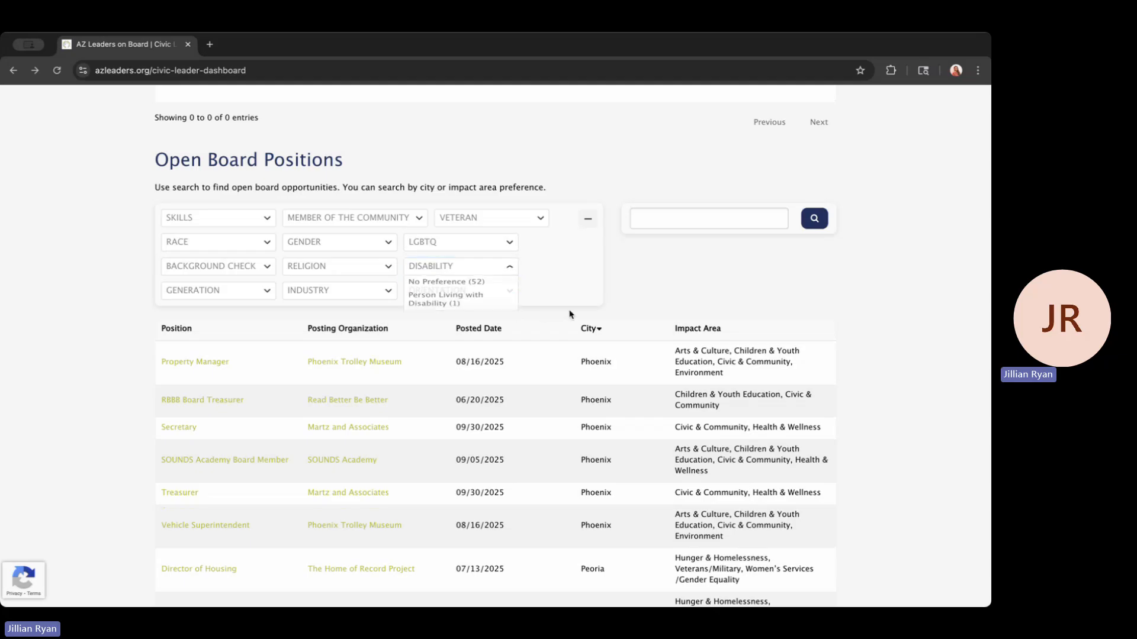
pyautogui.click(515, 220)
pyautogui.click(445, 221)
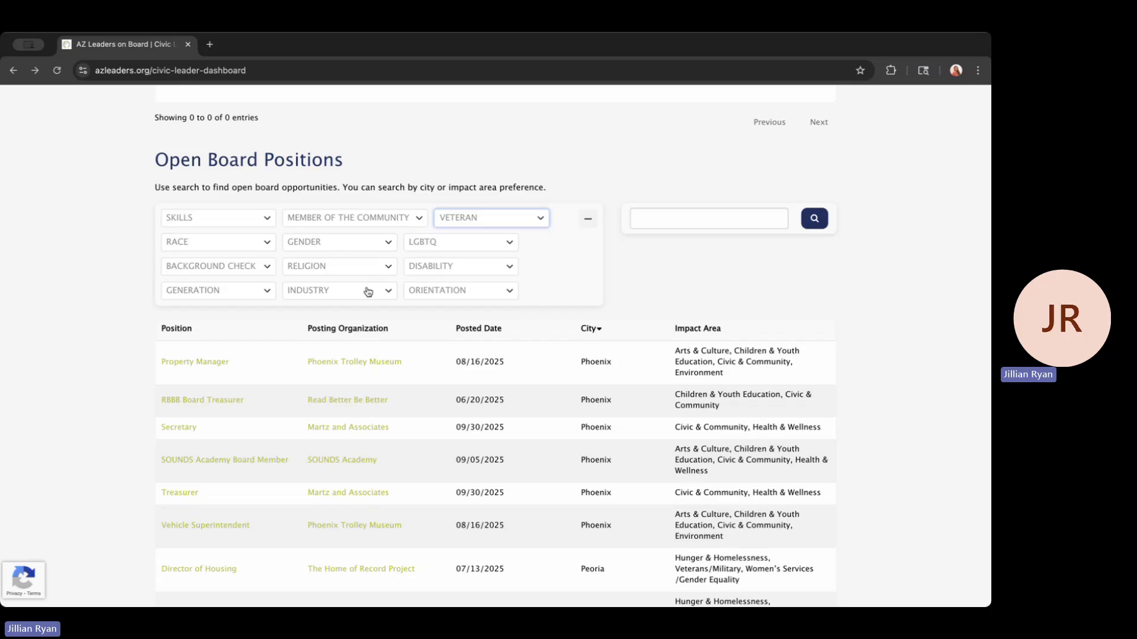
# Step: Filter the open board positions by the Gen Z (1997-2009) generation and look through the matching list
pyautogui.click(262, 290)
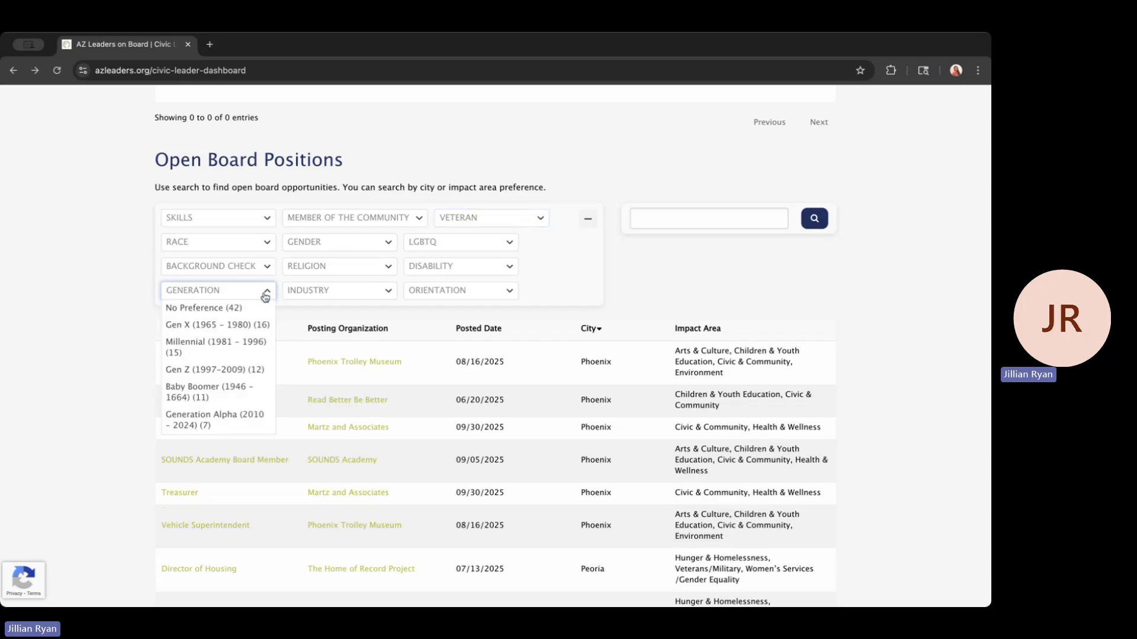
pyautogui.click(258, 371)
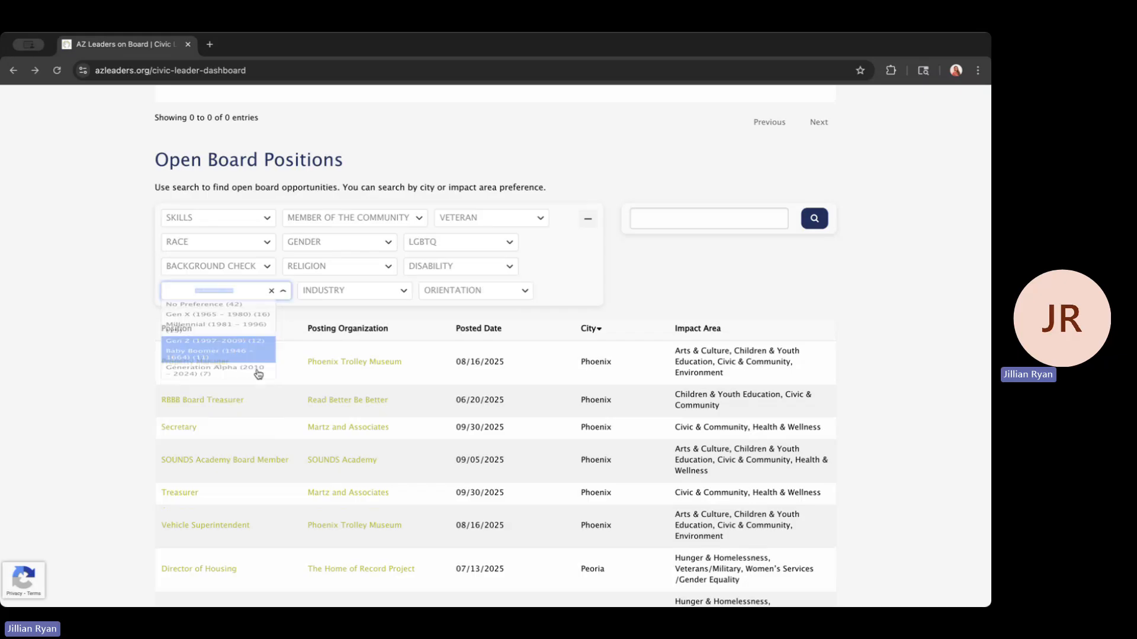
pyautogui.scroll(-10, 398, 481)
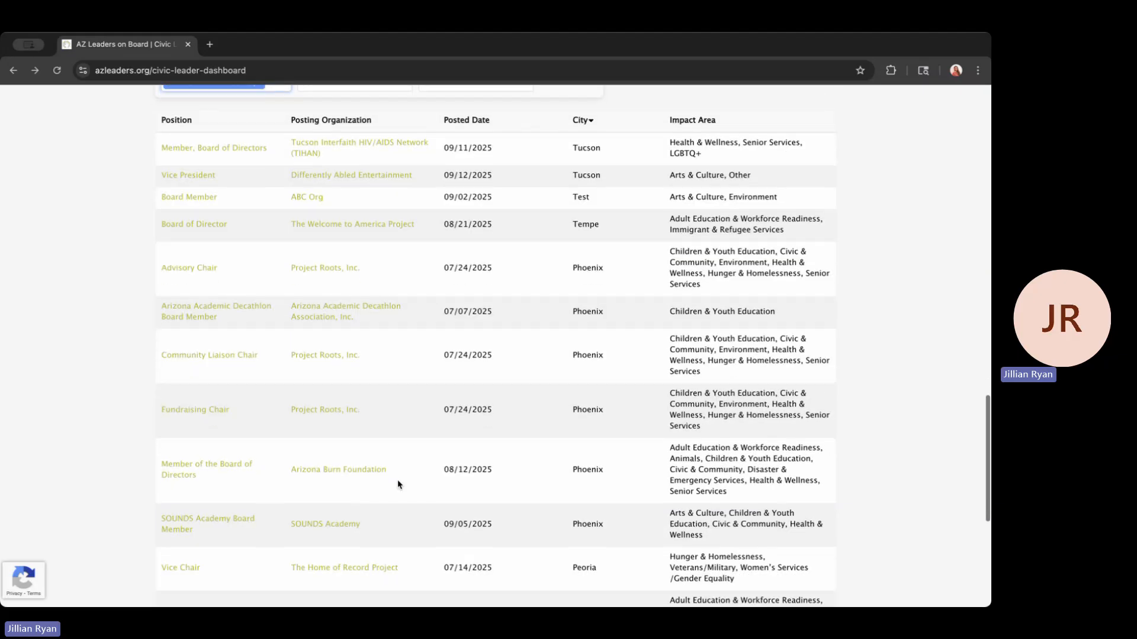
pyautogui.scroll(10, 397, 484)
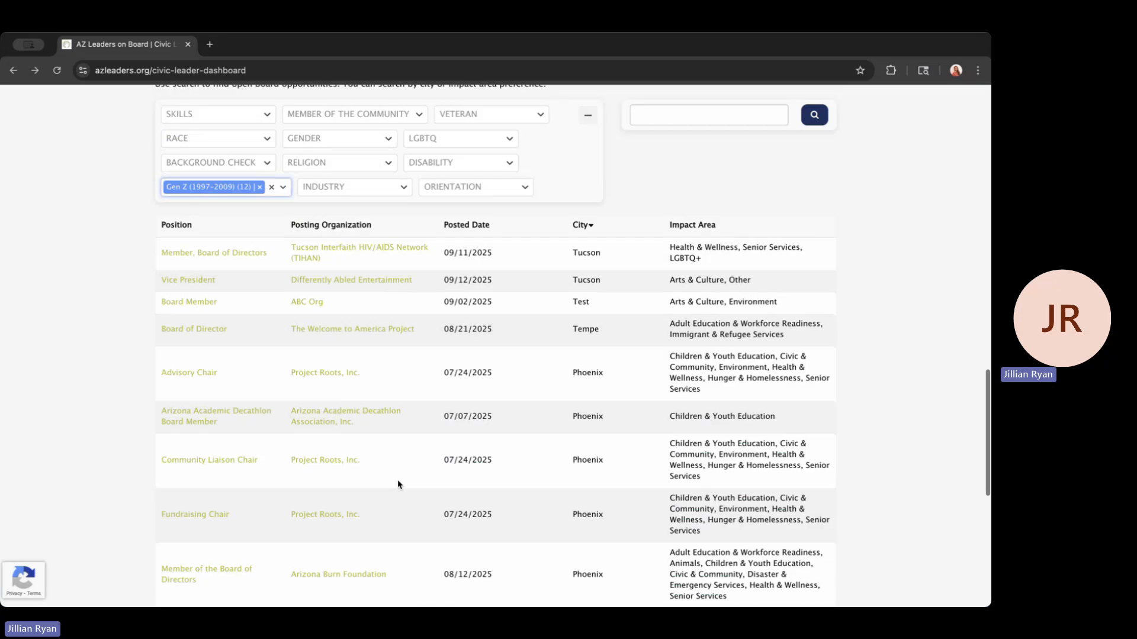
# Step: Return to the start of the dashboard and look over the profile card and the Recommended Positions list with its match points
pyautogui.scroll(6, 459, 321)
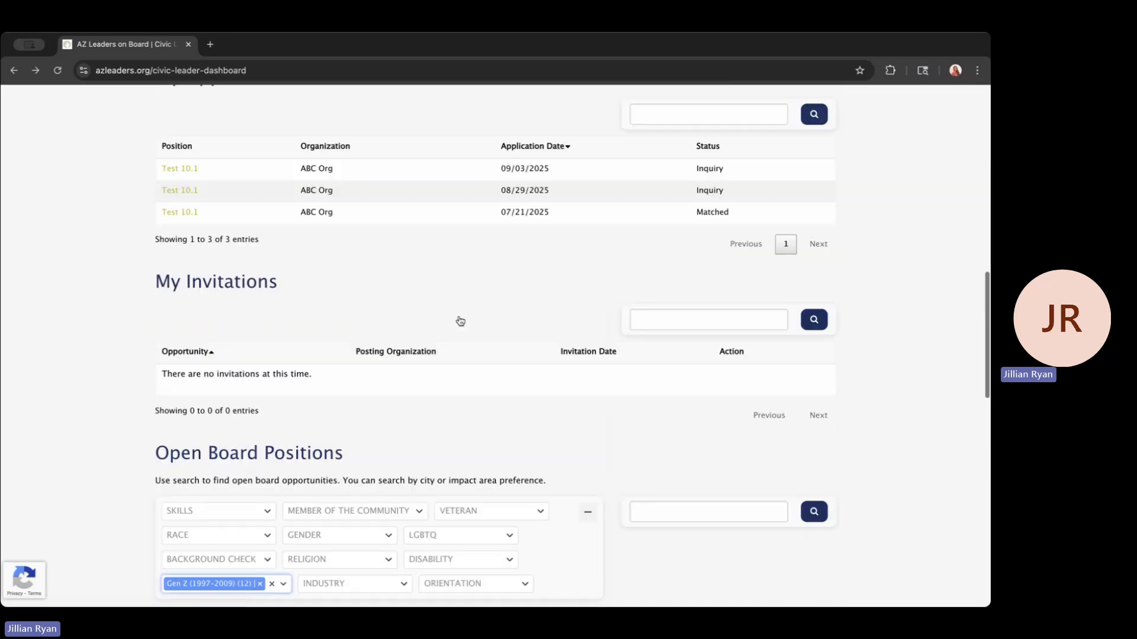
pyautogui.scroll(10, 459, 320)
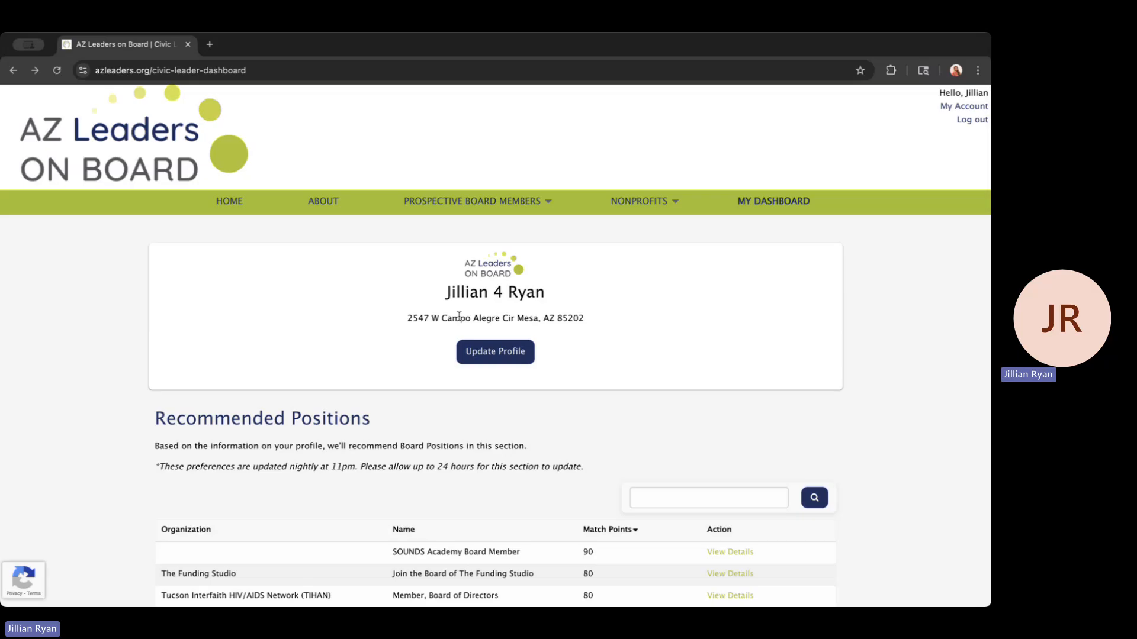
pyautogui.scroll(-3, 484, 395)
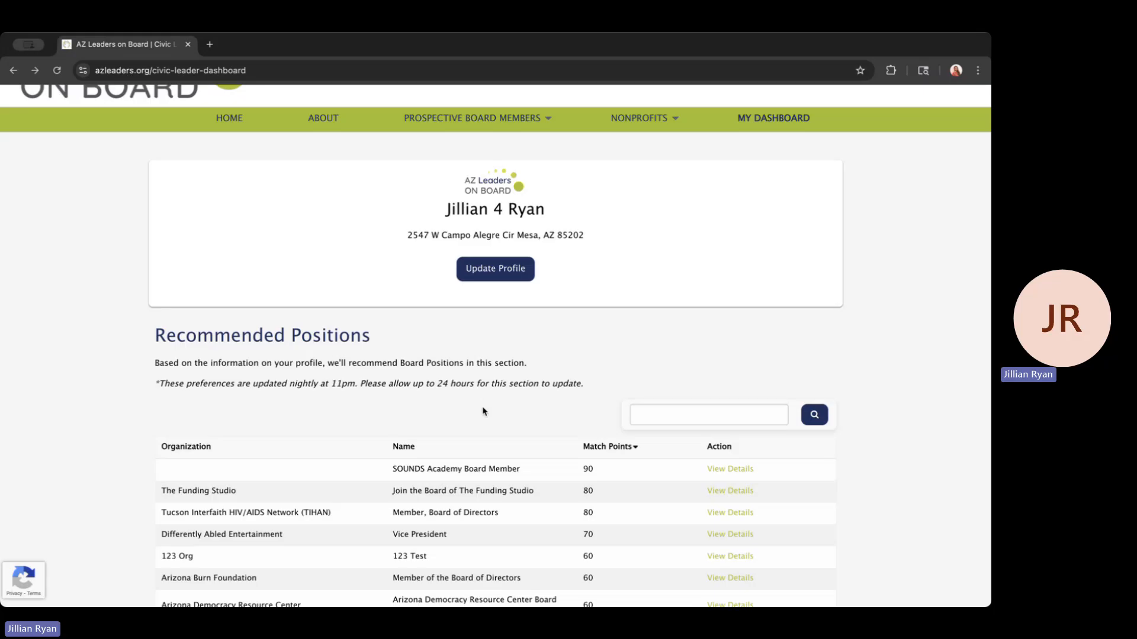
pyautogui.scroll(-3, 473, 472)
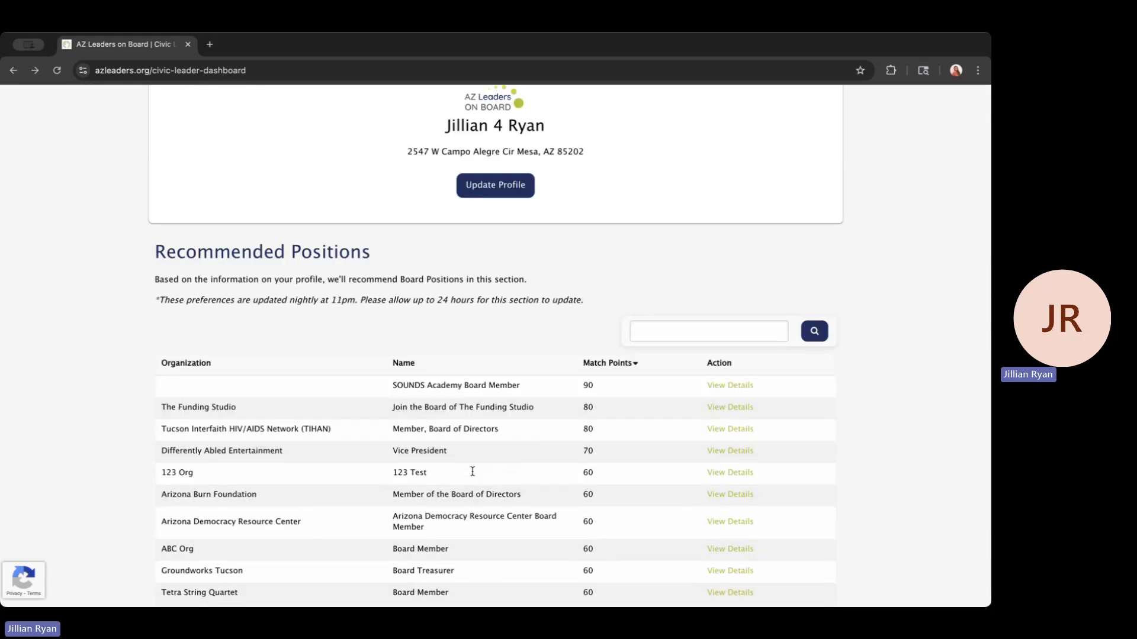
pyautogui.scroll(3, 473, 472)
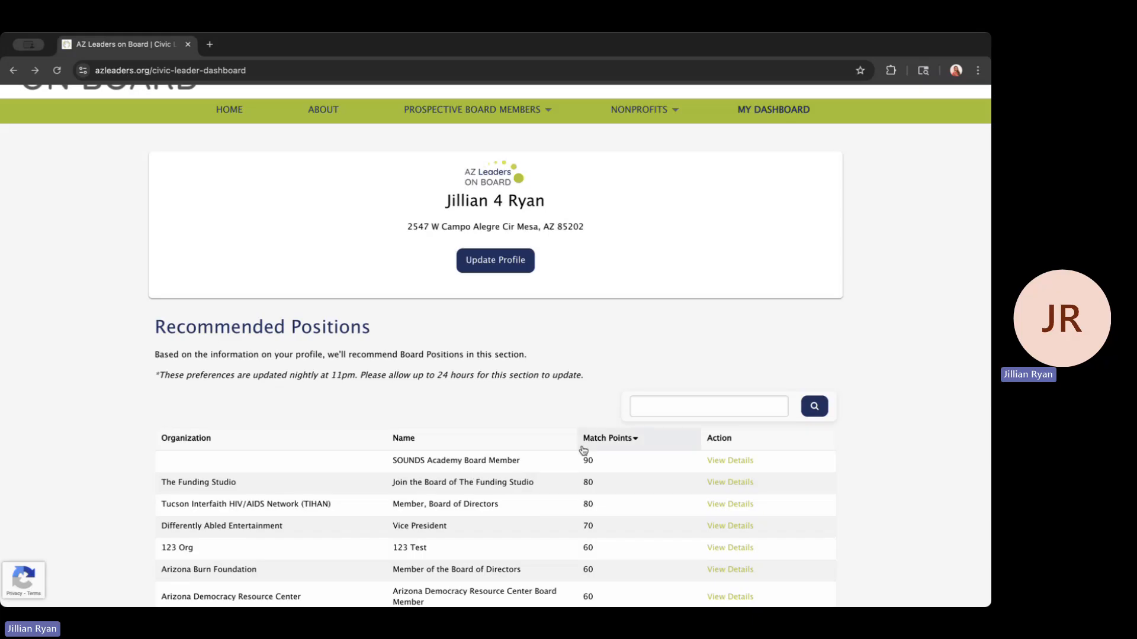
# Step: Review the dashboard sections from Recommended Positions through to Open Board Positions and come back to the profile card
pyautogui.scroll(-2, 511, 491)
pyautogui.scroll(-9, 510, 490)
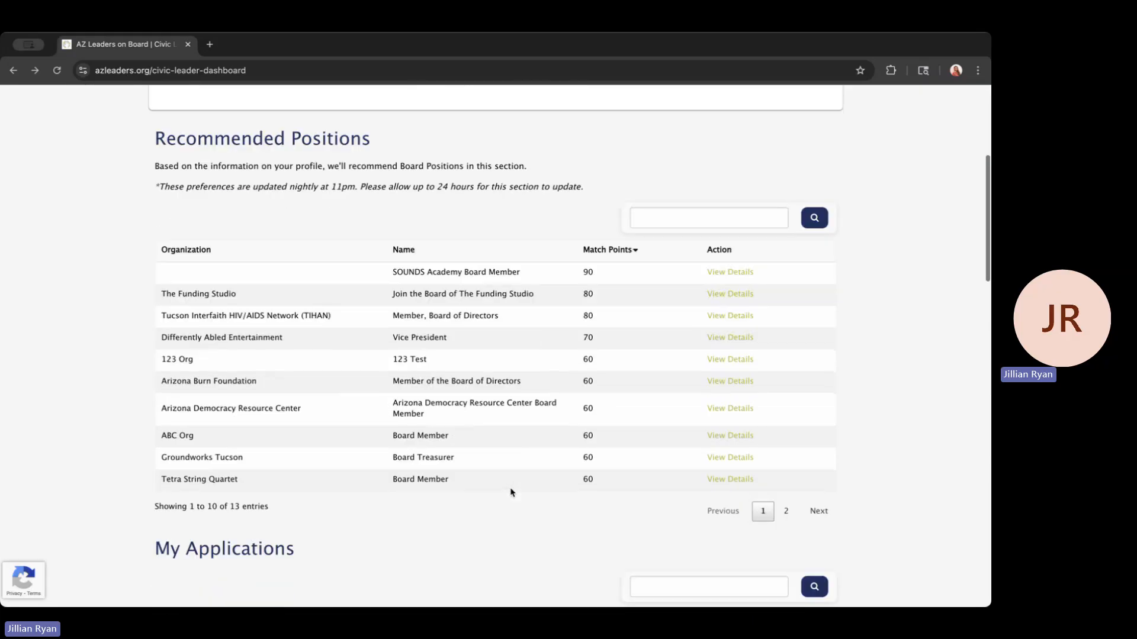
pyautogui.scroll(-10, 512, 492)
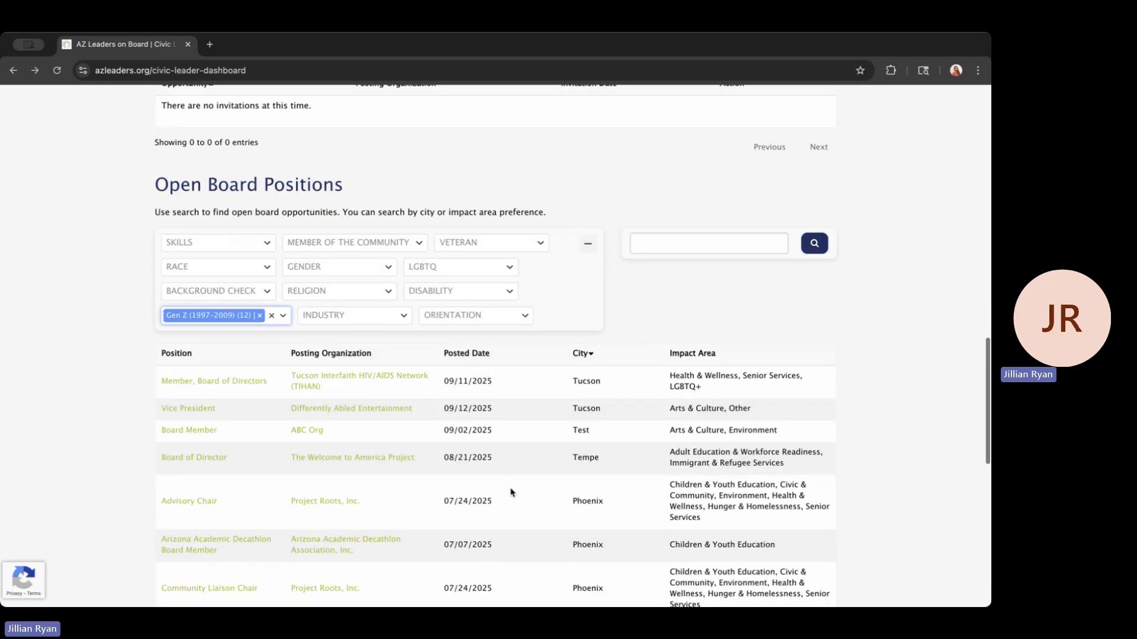
pyautogui.scroll(20, 511, 492)
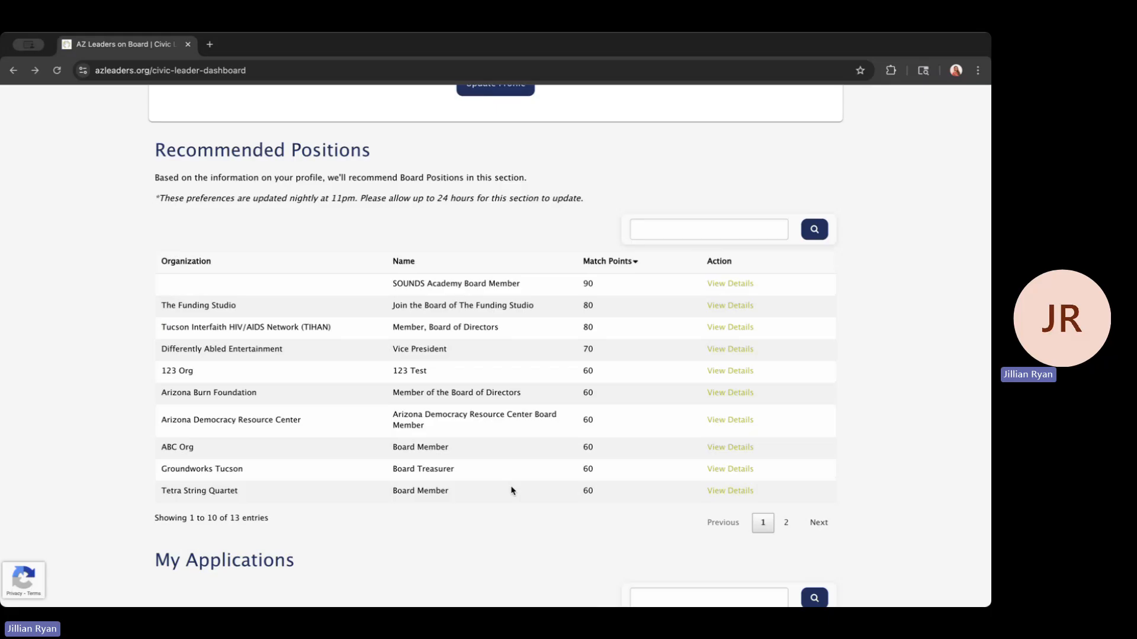
pyautogui.scroll(5, 500, 317)
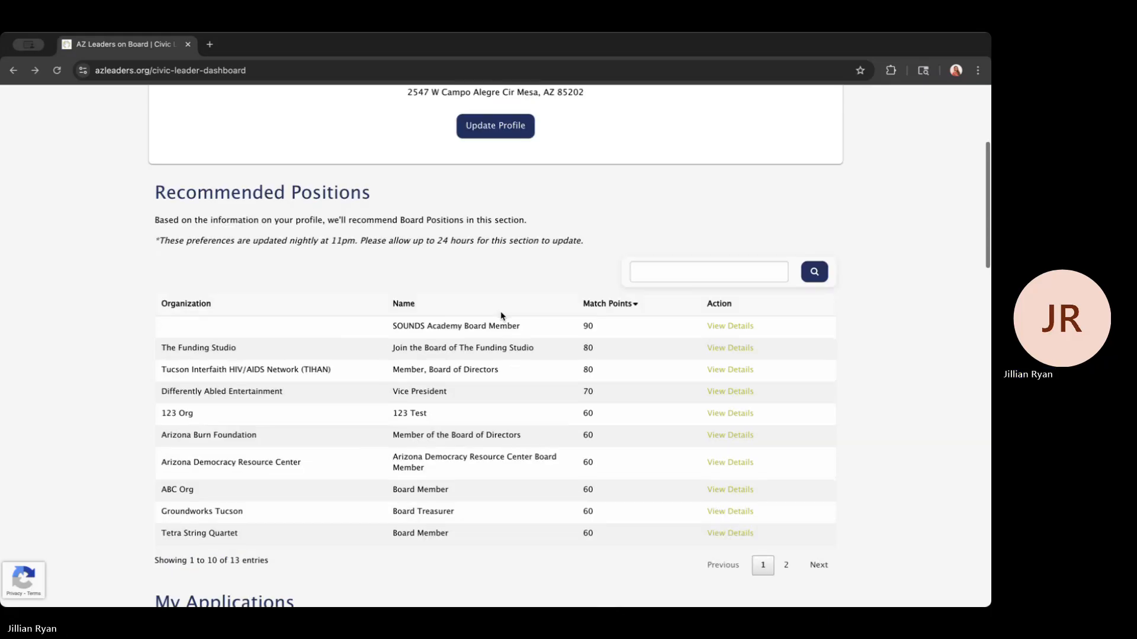
pyautogui.scroll(1, 500, 317)
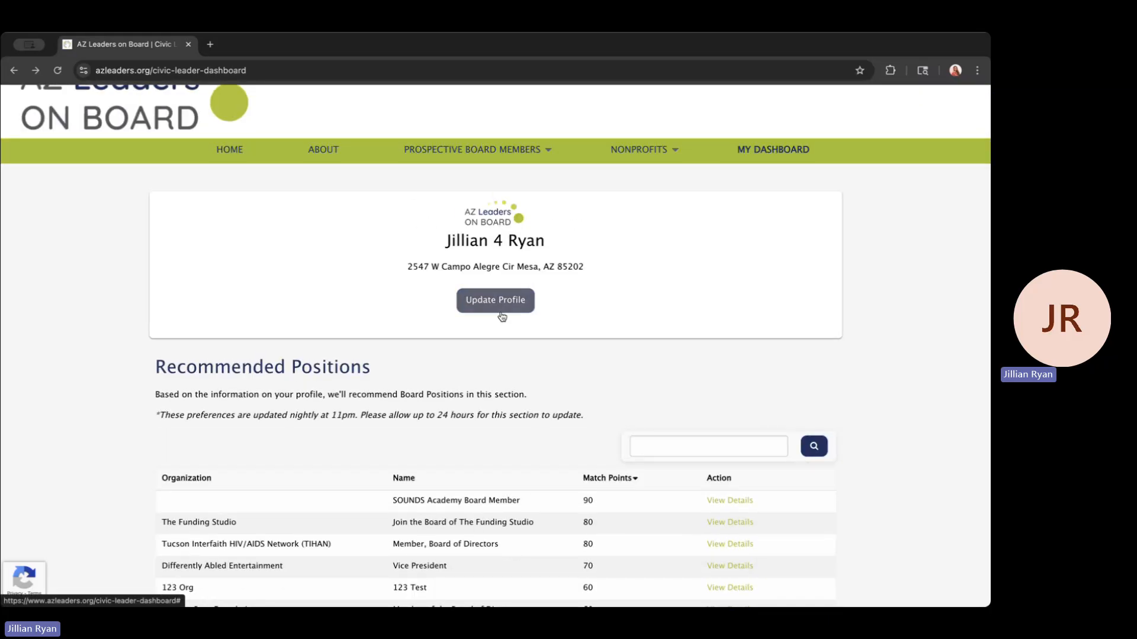
pyautogui.scroll(1, 502, 317)
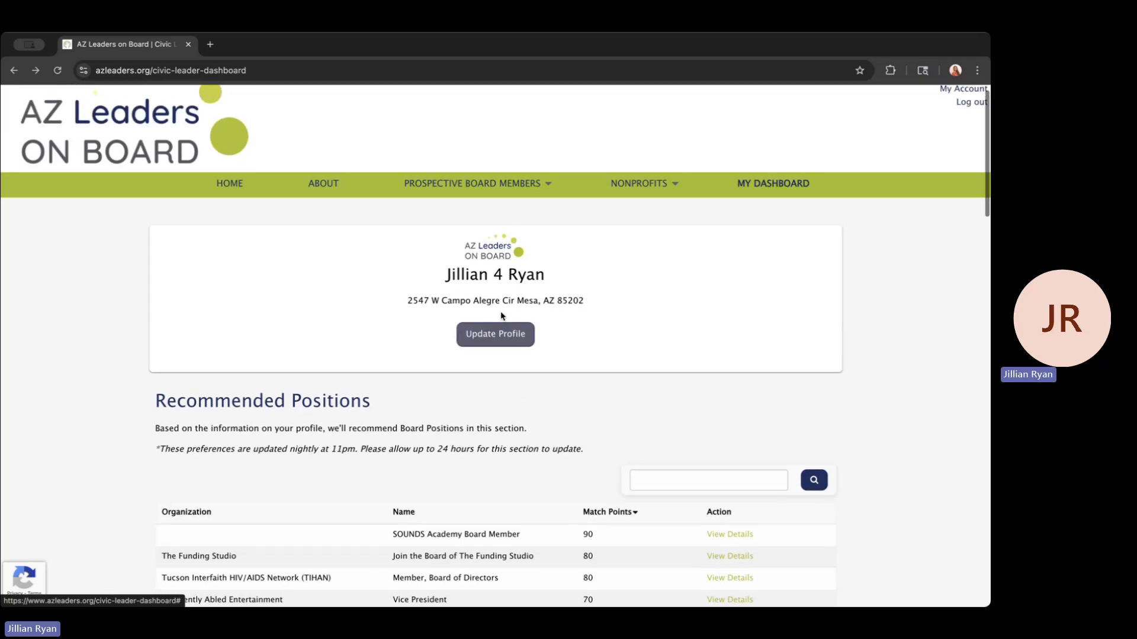
# Step: View the Board Resources and FAQ choices for prospective board members, then glance over the Recommended Positions again
pyautogui.moveTo(556, 189)
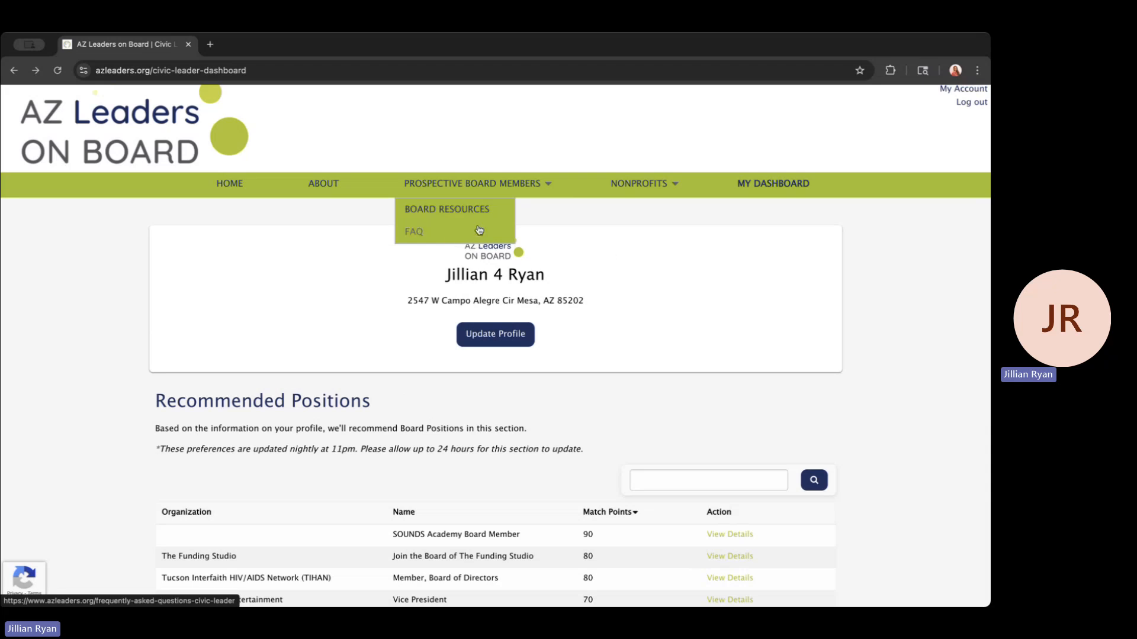
pyautogui.scroll(-2, 774, 348)
pyautogui.scroll(-2, 774, 348)
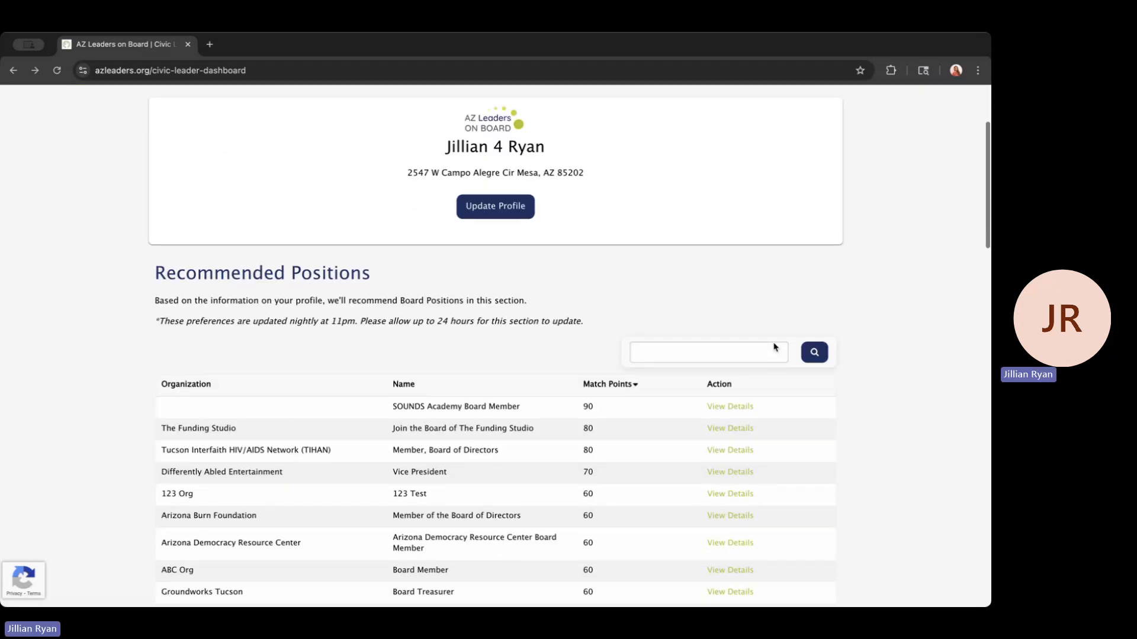
pyautogui.scroll(4, 660, 229)
pyautogui.scroll(-1, 660, 229)
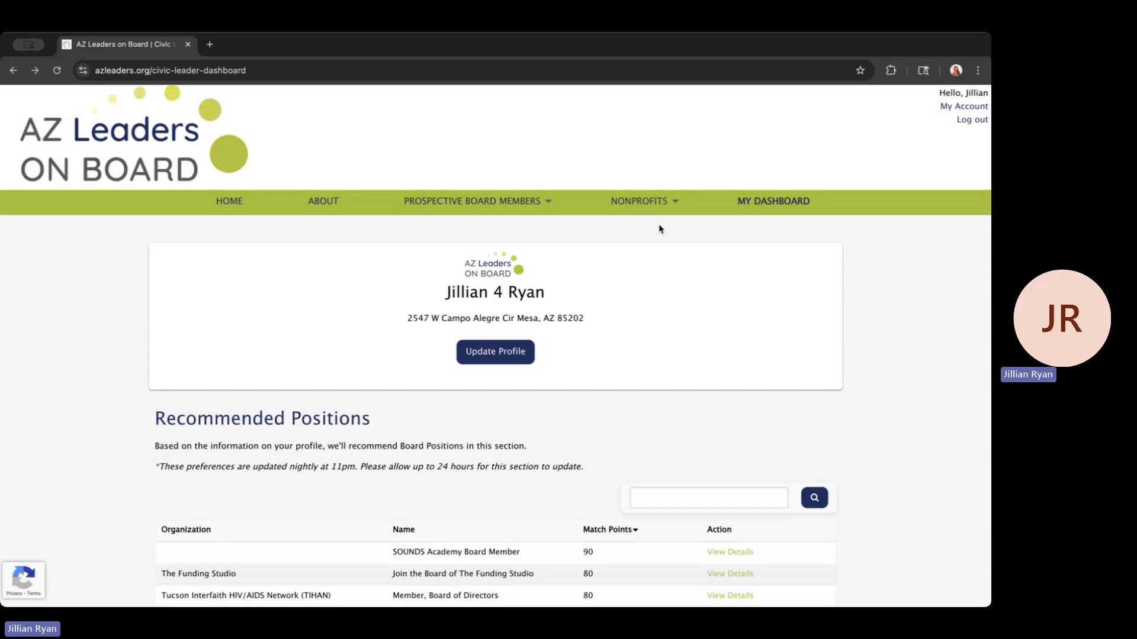